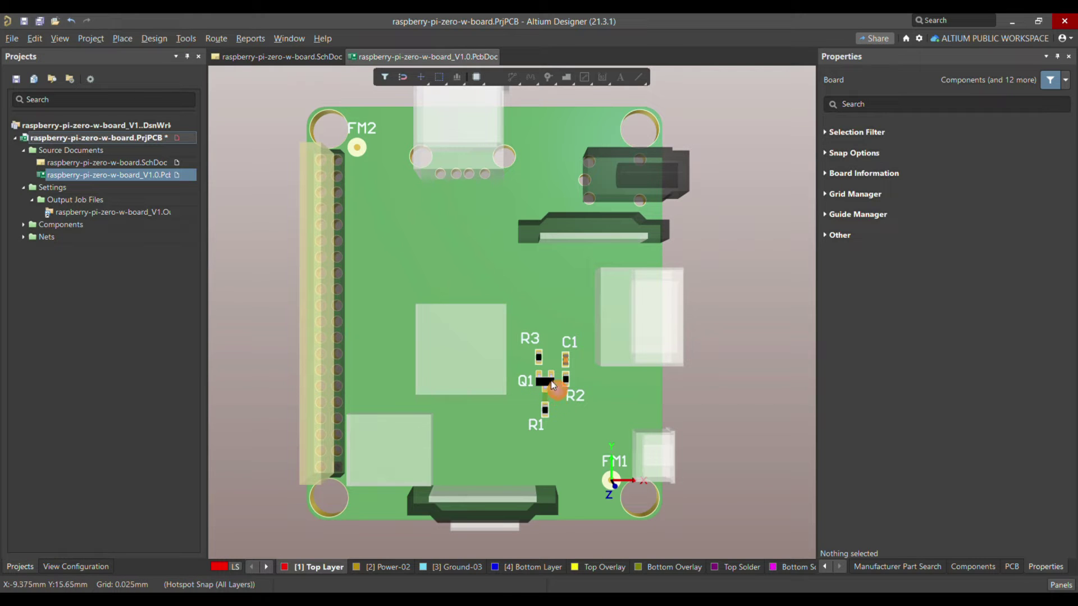
Step: Examine the 3D board from its top and bottom sides, including the fiducial markers FM1 and FM2
{"action": "scroll", "coordinate": [553, 396], "scroll_direction": "up", "scroll_amount": 3, "text": "ctrl"}
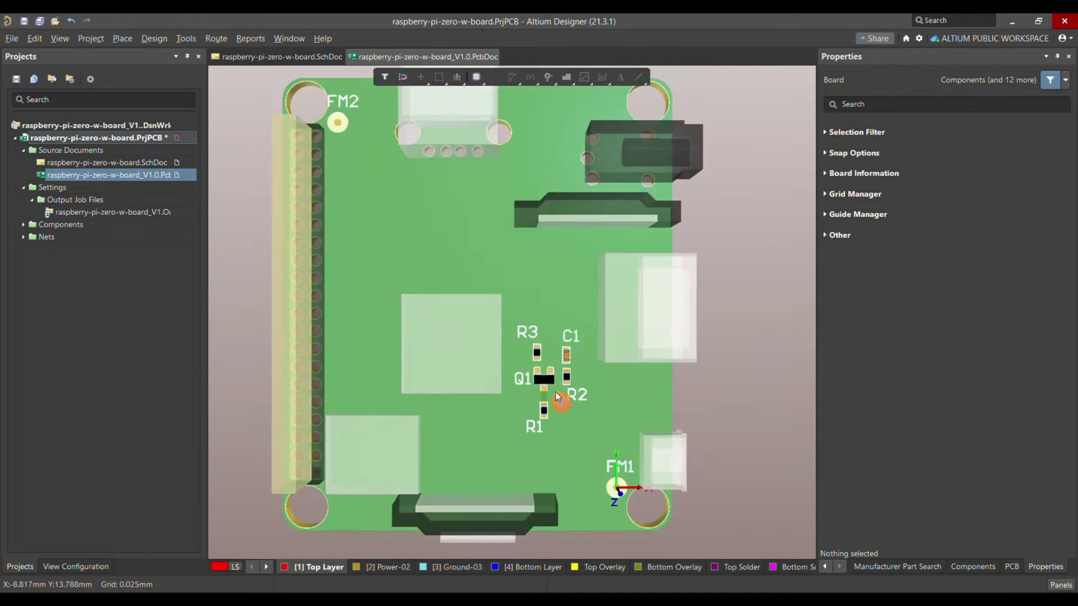
{"action": "scroll", "coordinate": [561, 416], "scroll_direction": "down", "scroll_amount": 4, "text": "ctrl"}
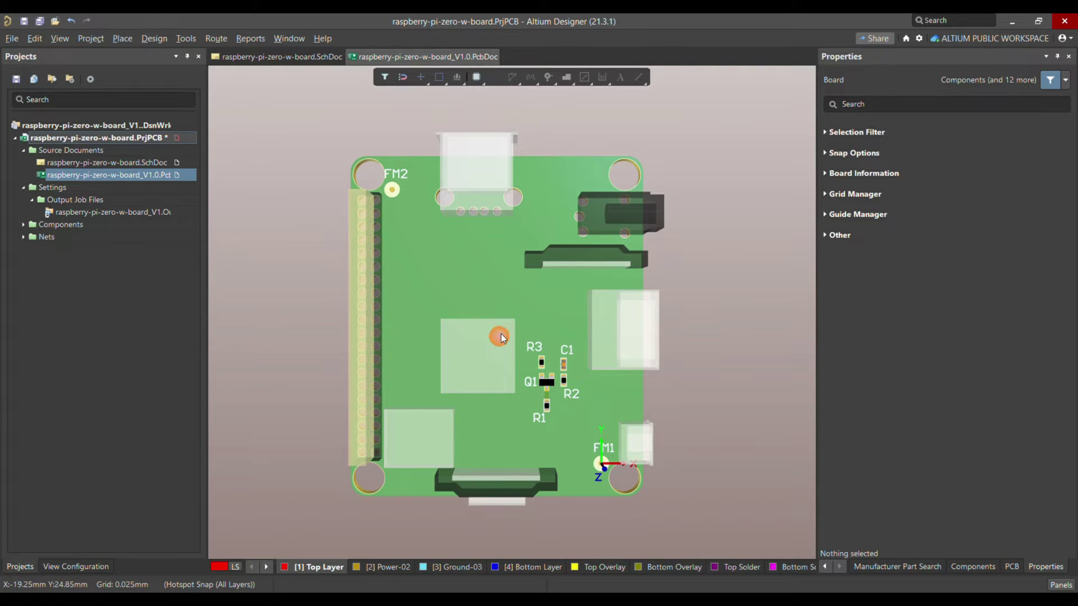
{"action": "key", "text": "v"}
{"action": "key", "text": "b"}
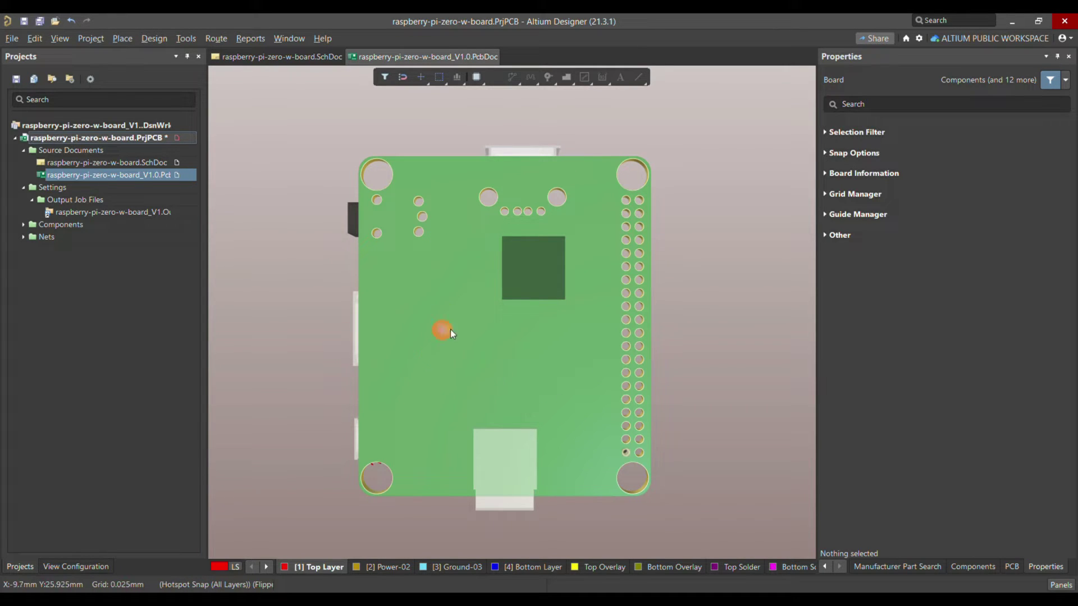
{"action": "right_click_drag", "start_coordinate": [391, 454], "coordinate": [615, 186], "text": "shift"}
{"action": "key", "text": "v"}
{"action": "key", "text": "b"}
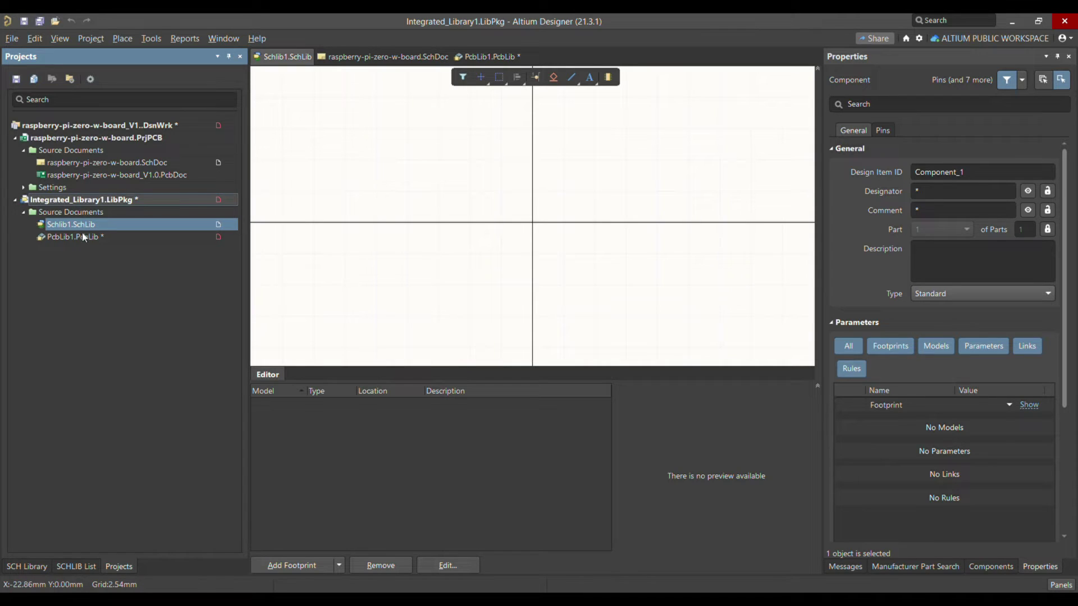
Step: Place an ellipse centred on the origin of the schematic symbol, with X and Y radii of about 2.54 mm
{"action": "left_click", "coordinate": [362, 209]}
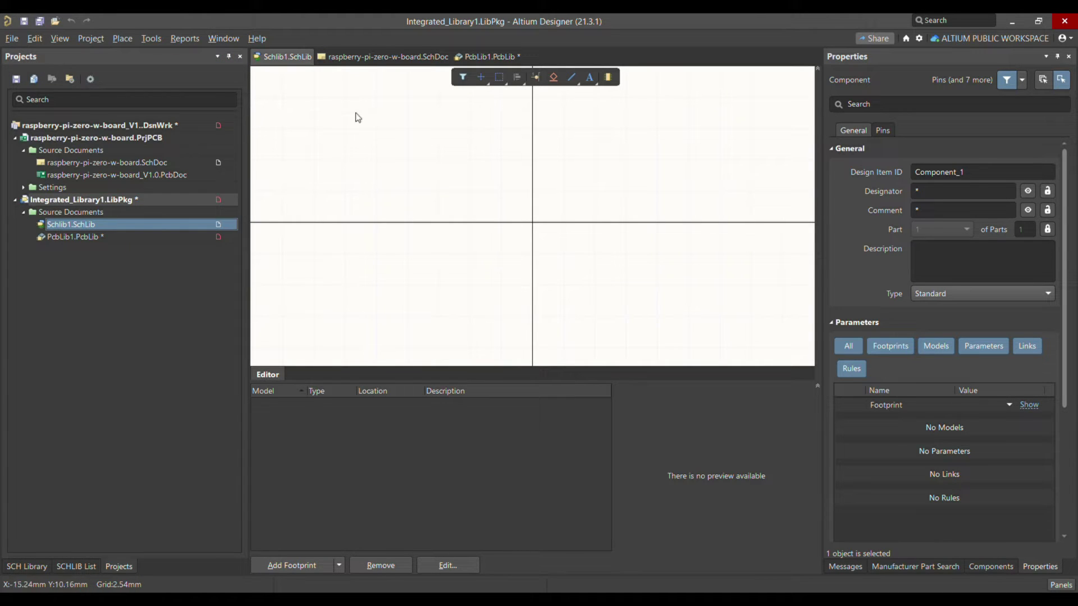
{"action": "left_click", "coordinate": [121, 39]}
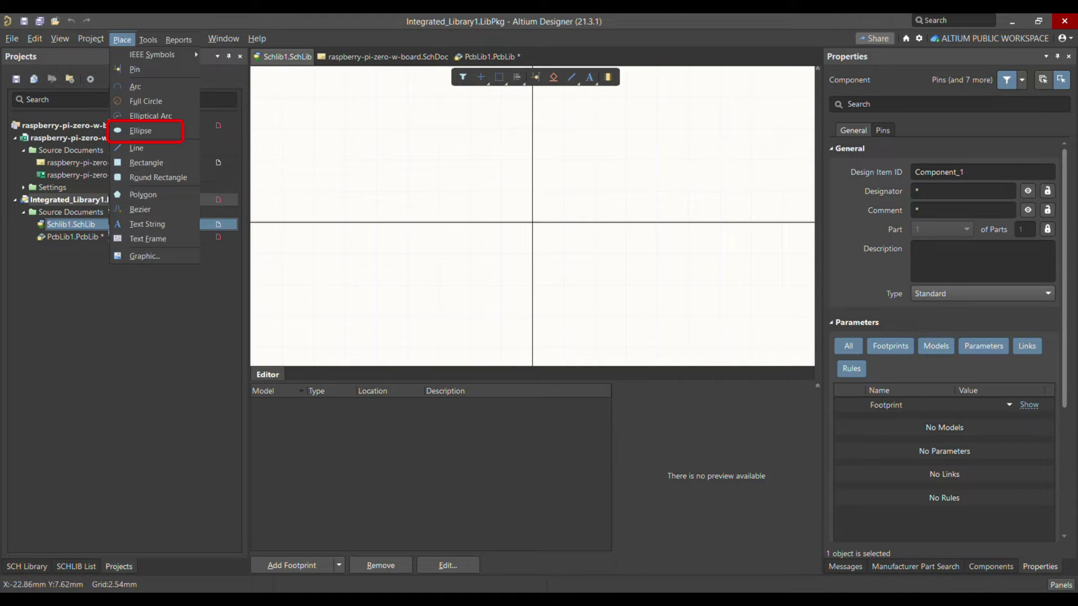
{"action": "left_click", "coordinate": [140, 130]}
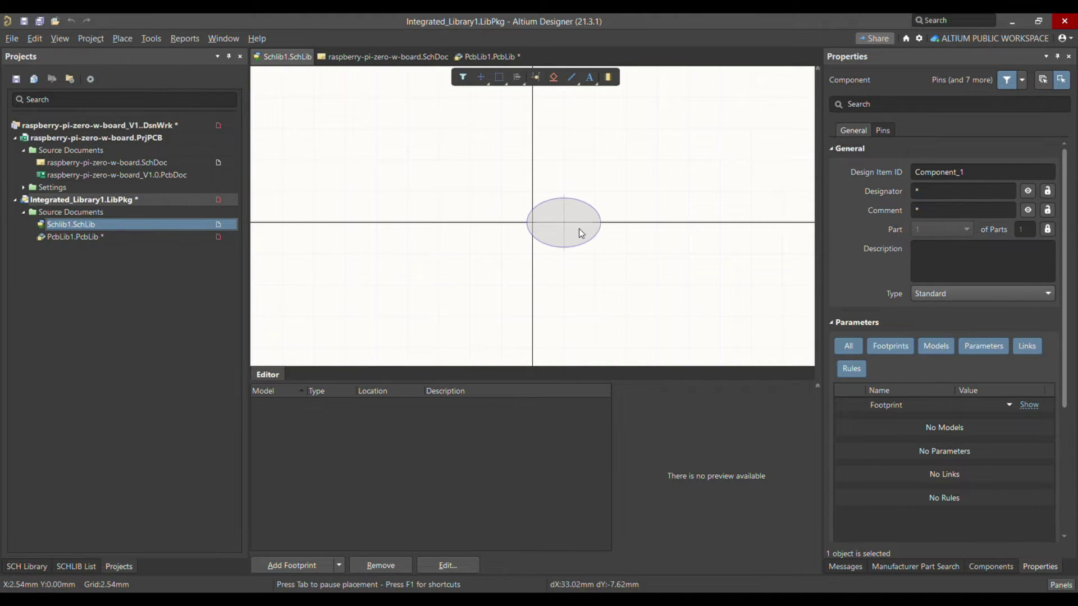
{"action": "left_click", "coordinate": [541, 227]}
{"action": "left_click", "coordinate": [564, 223]}
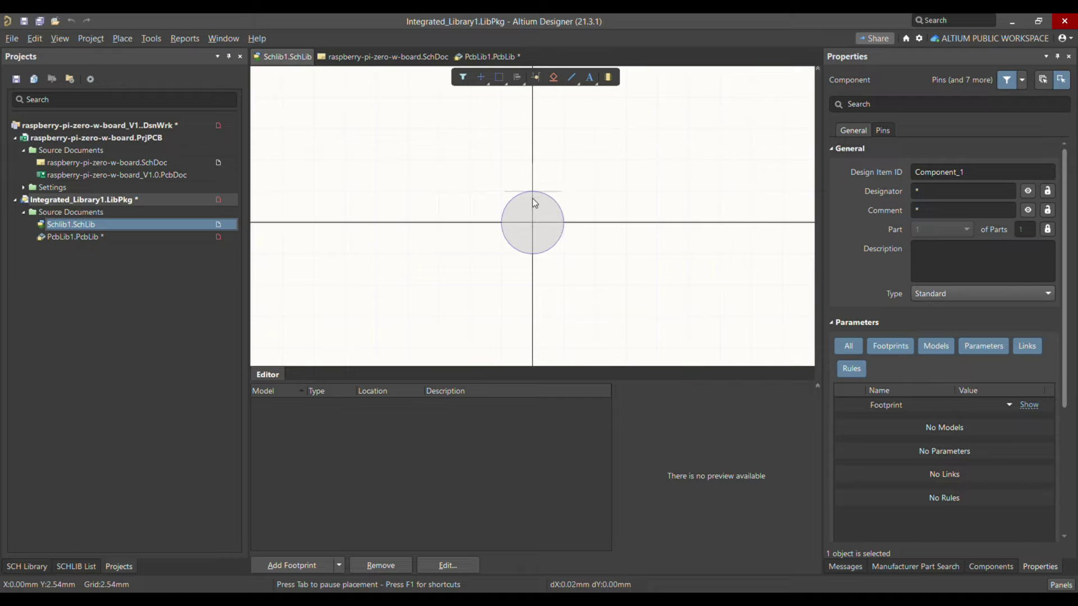
{"action": "left_click", "coordinate": [532, 198]}
{"action": "key", "text": "Escape"}
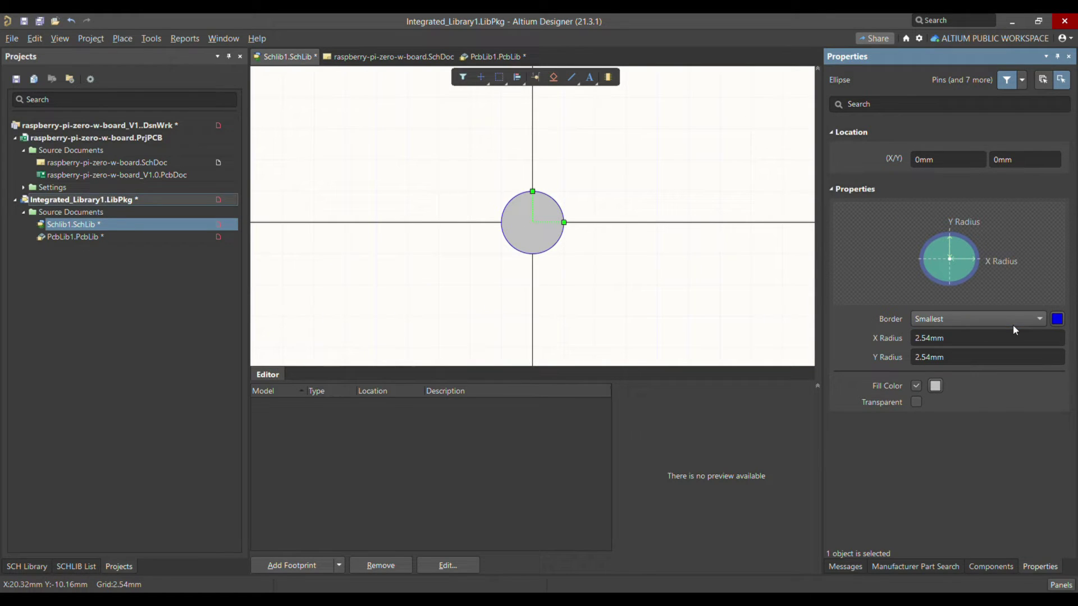
Step: Give the ellipse a black border and set both its X and Y radii to 0.5 mm
{"action": "left_click", "coordinate": [972, 344]}
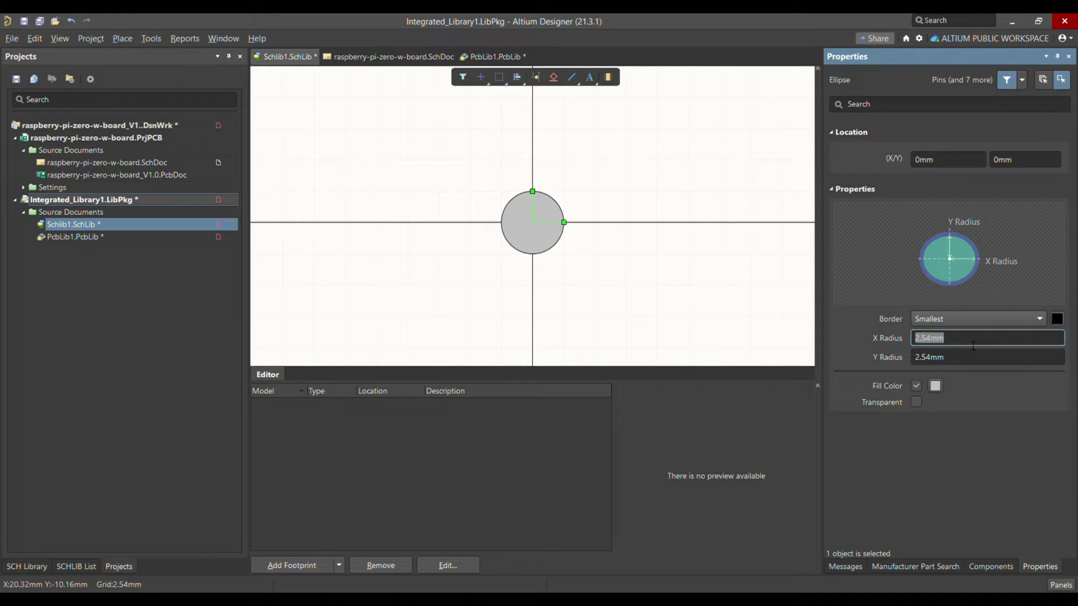
{"action": "type", "text": "0.5"}
{"action": "key", "text": "Tab"}
{"action": "type", "text": "0.5"}
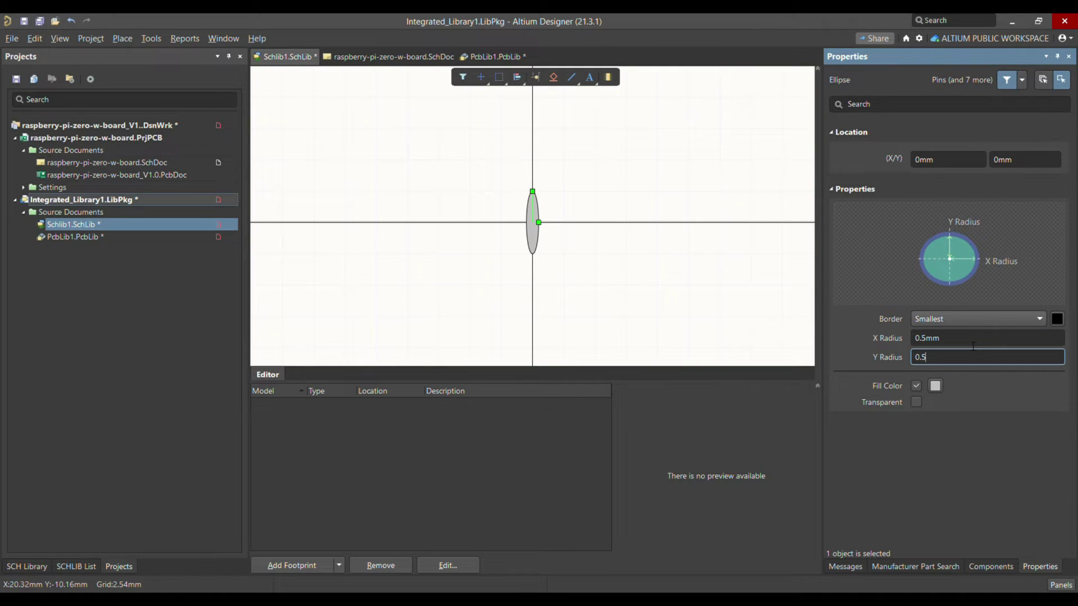
{"action": "key", "text": "Return"}
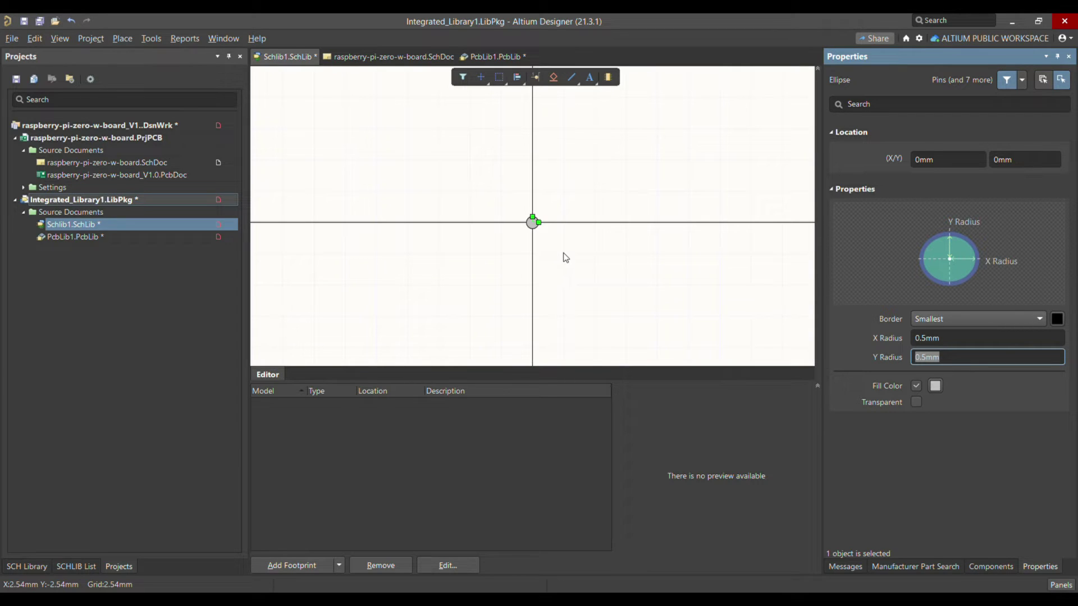
Step: Change the fill color of the 0.5 mm radius circle to black
{"action": "left_click", "coordinate": [544, 228]}
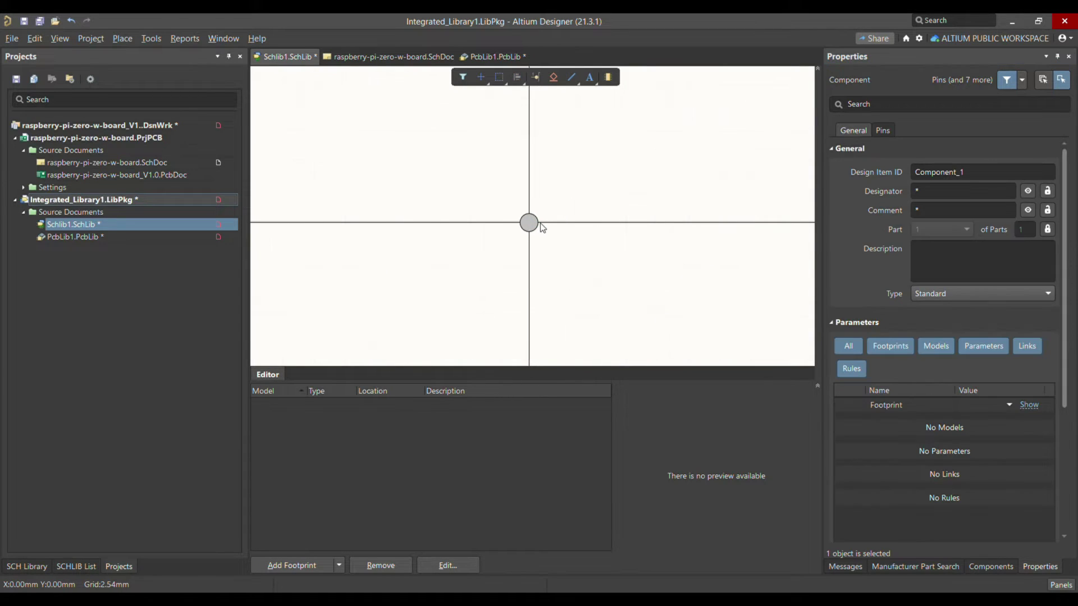
{"action": "left_click", "coordinate": [534, 223]}
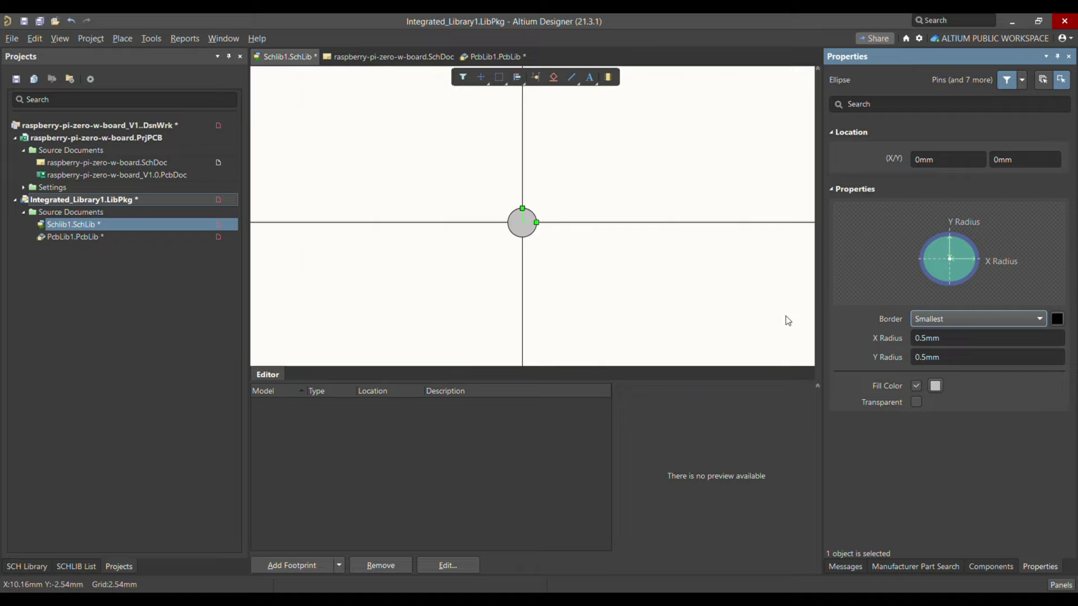
{"action": "left_click", "coordinate": [551, 212]}
{"action": "scroll", "coordinate": [519, 213], "scroll_direction": "up", "scroll_amount": 1, "text": "ctrl"}
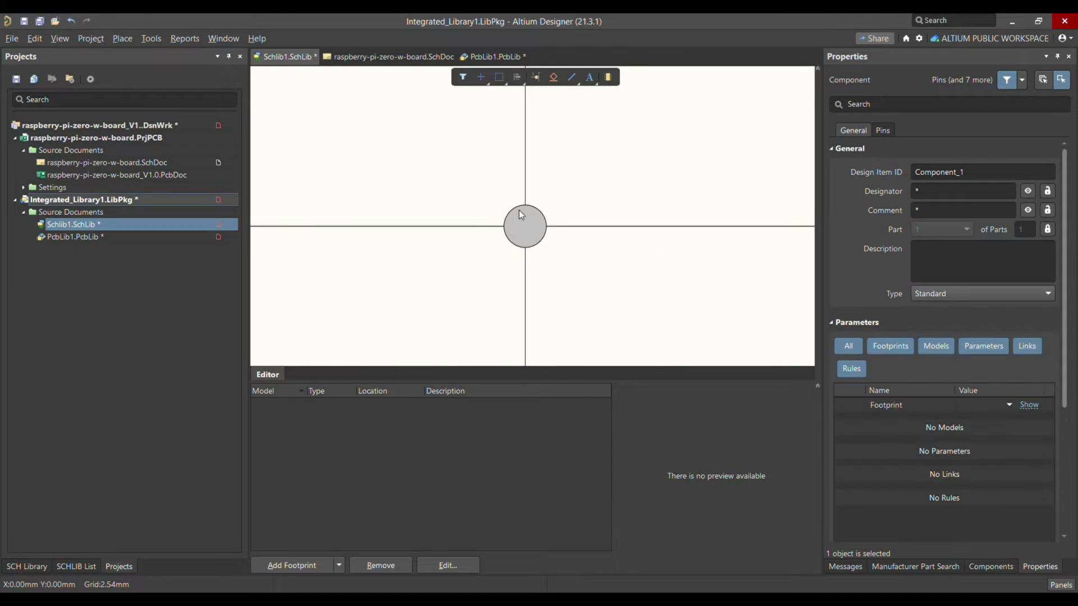
{"action": "scroll", "coordinate": [521, 213], "scroll_direction": "up", "scroll_amount": 1, "text": "ctrl"}
{"action": "left_click", "coordinate": [529, 221]}
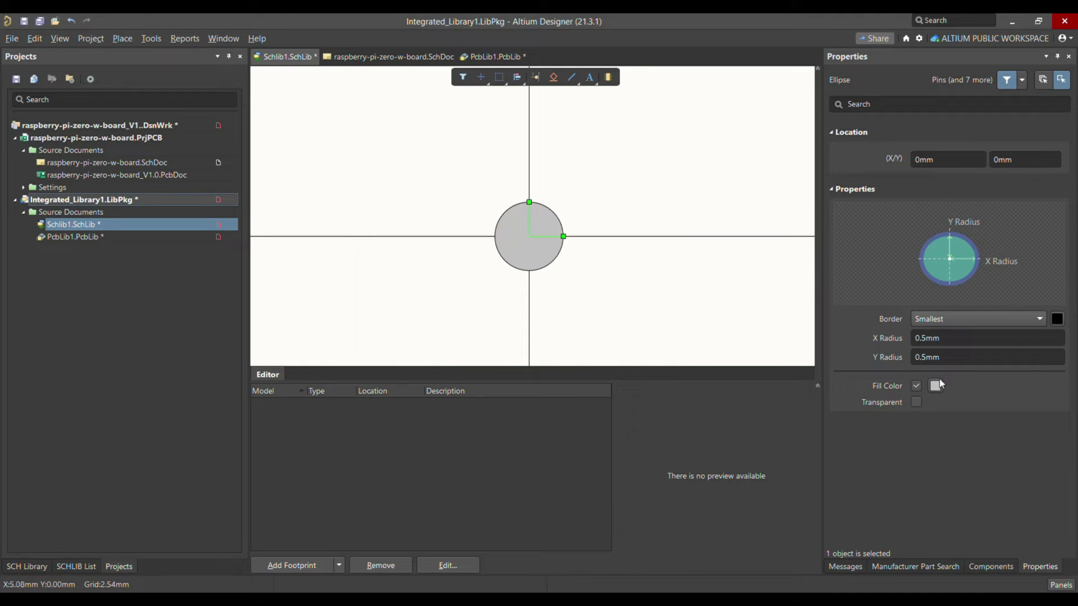
{"action": "left_click", "coordinate": [935, 387]}
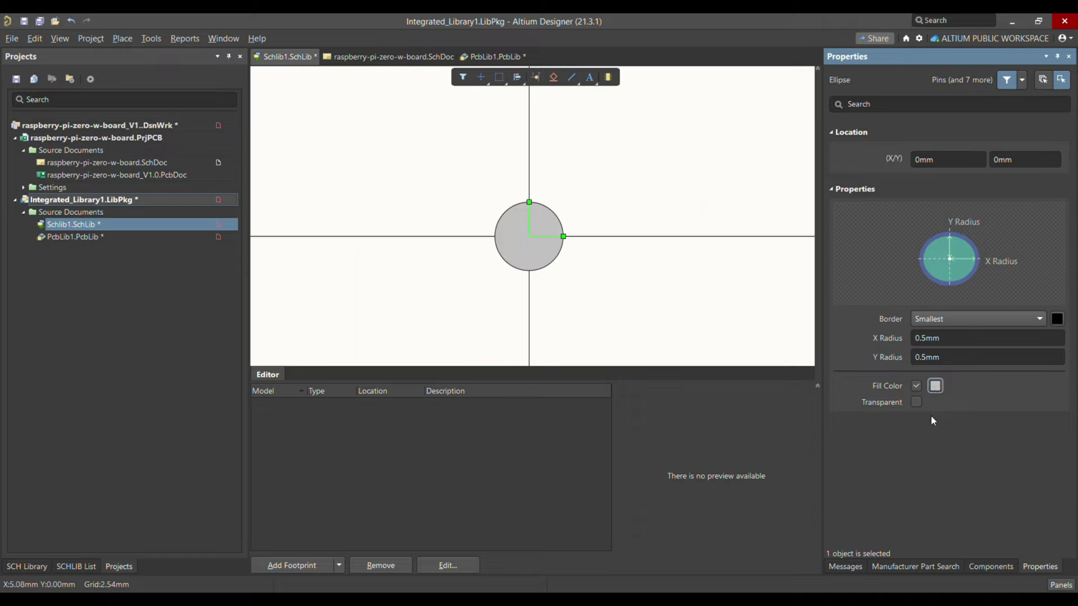
{"action": "left_click", "coordinate": [554, 301]}
{"action": "scroll", "coordinate": [488, 235], "scroll_direction": "down", "scroll_amount": 1, "text": "ctrl"}
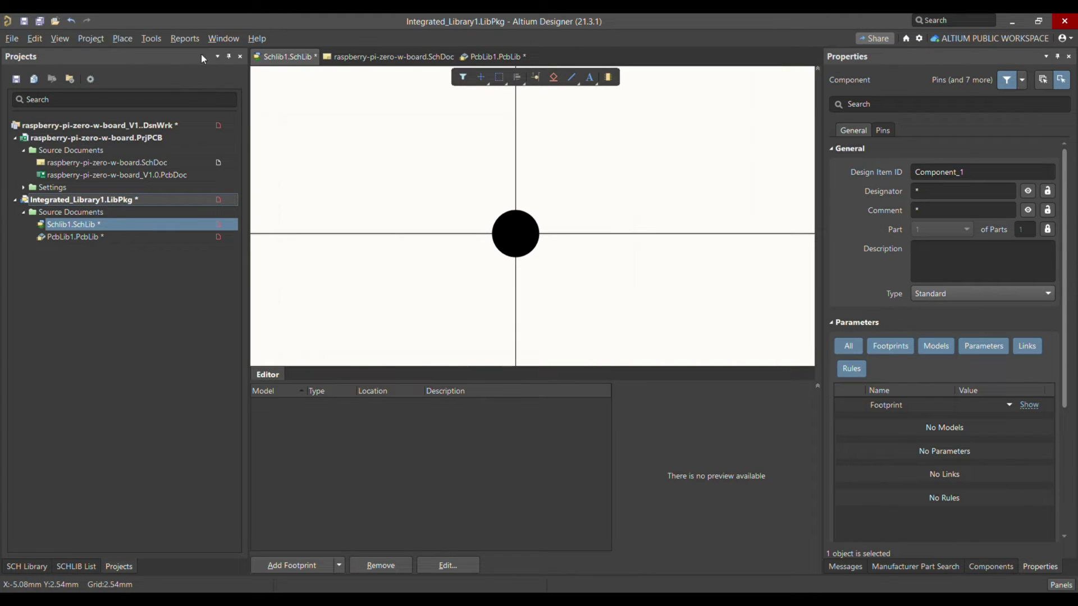
Step: Place a second ellipse centred on the origin over the black circle, with radii of about 2.54 mm
{"action": "left_click", "coordinate": [122, 39]}
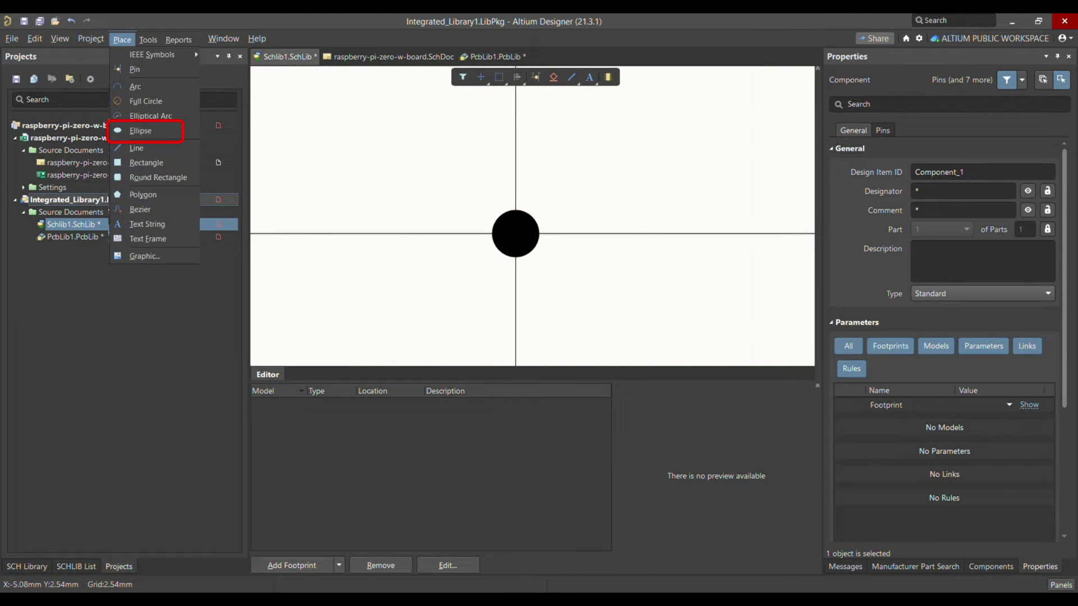
{"action": "left_click", "coordinate": [141, 131]}
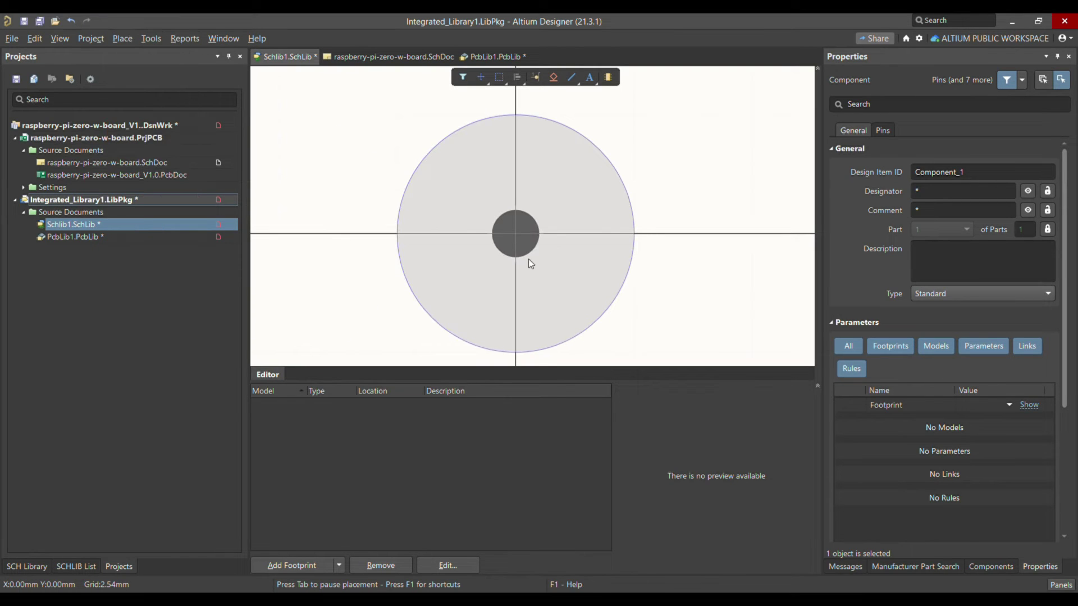
{"action": "left_click", "coordinate": [518, 238]}
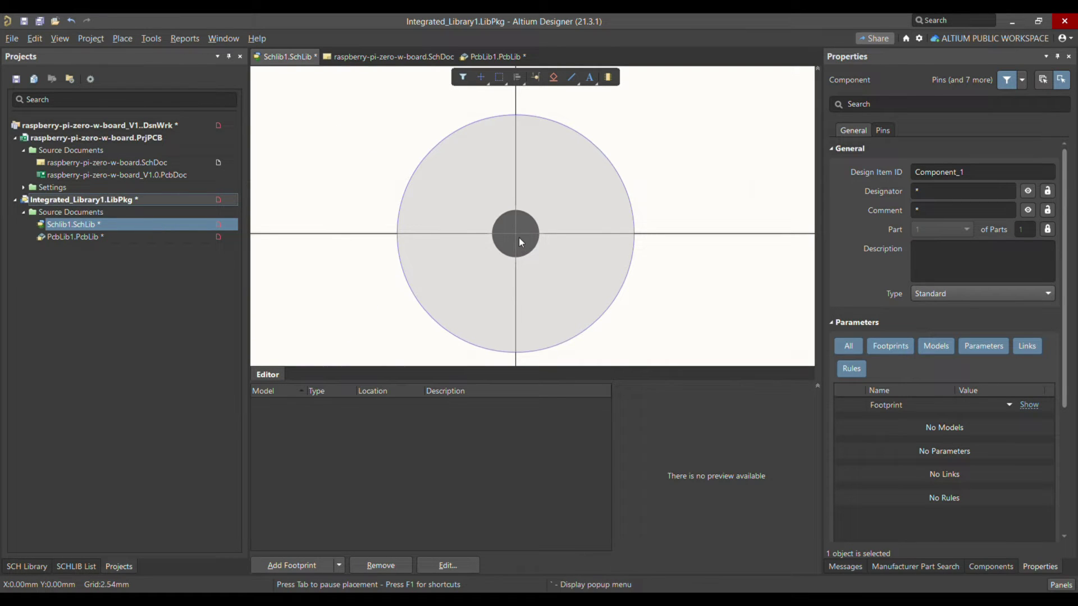
{"action": "left_click", "coordinate": [634, 234]}
{"action": "left_click", "coordinate": [515, 114]}
Step: Set both the X and Y radii of the second ellipse to 1.27 mm
{"action": "left_click", "coordinate": [971, 339]}
{"action": "type", "text": "1.27"}
{"action": "key", "text": "Tab"}
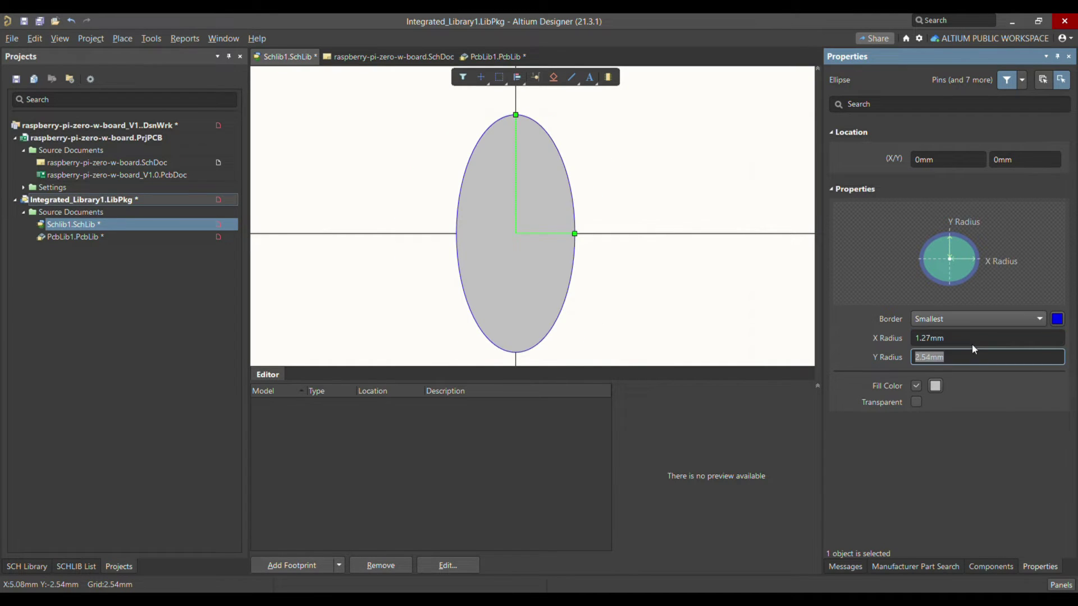
{"action": "type", "text": "1.27"}
{"action": "key", "text": "Return"}
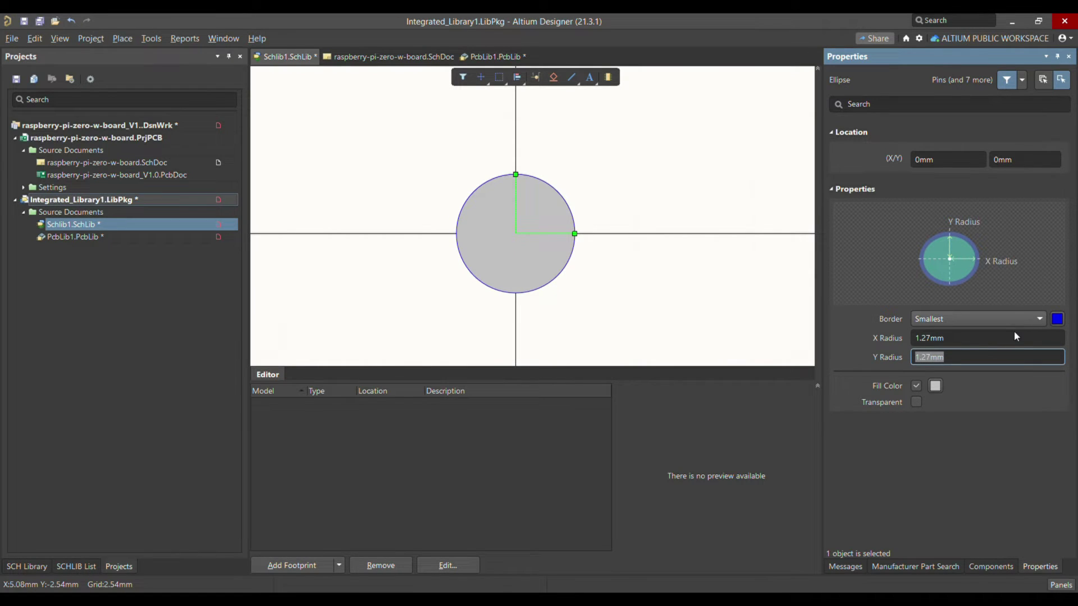
{"action": "key", "text": "Escape"}
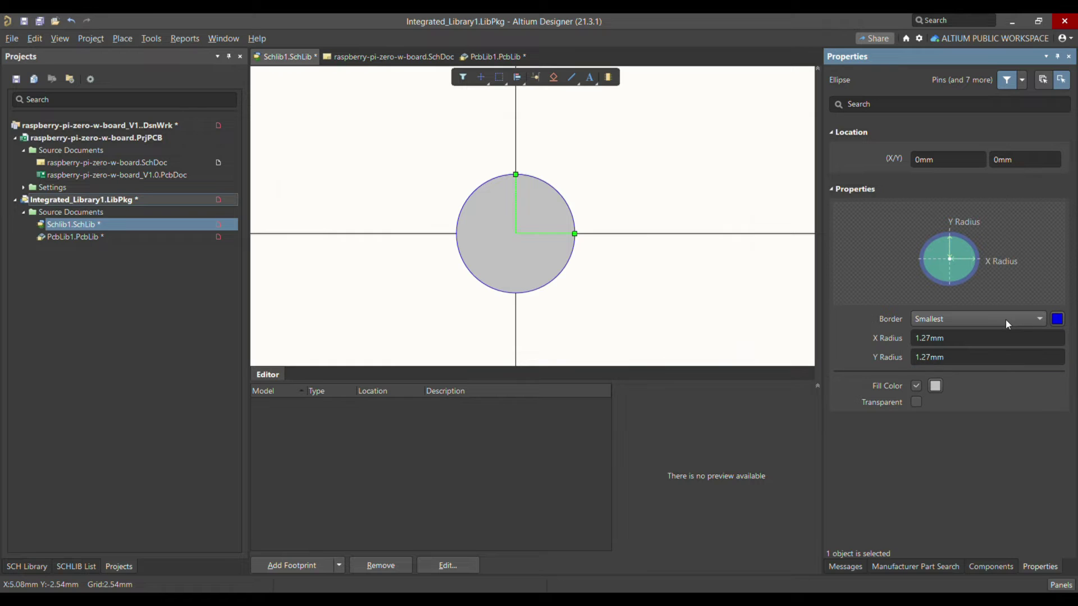
Step: Give the outer circle a Small black border and a transparent golden-yellow fill
{"action": "key", "text": "Down"}
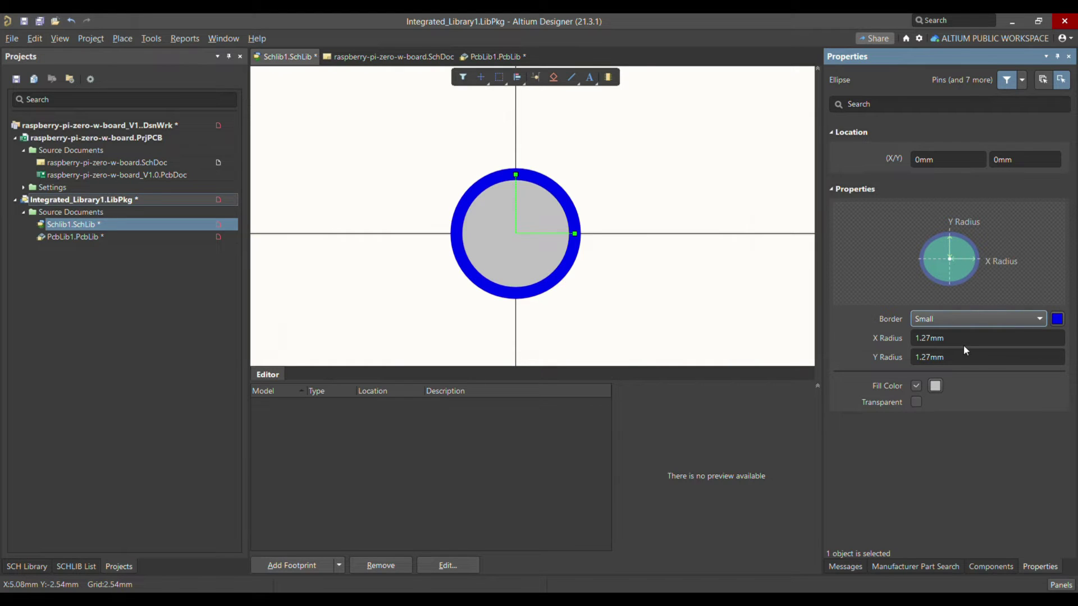
{"action": "key", "text": "Tab"}
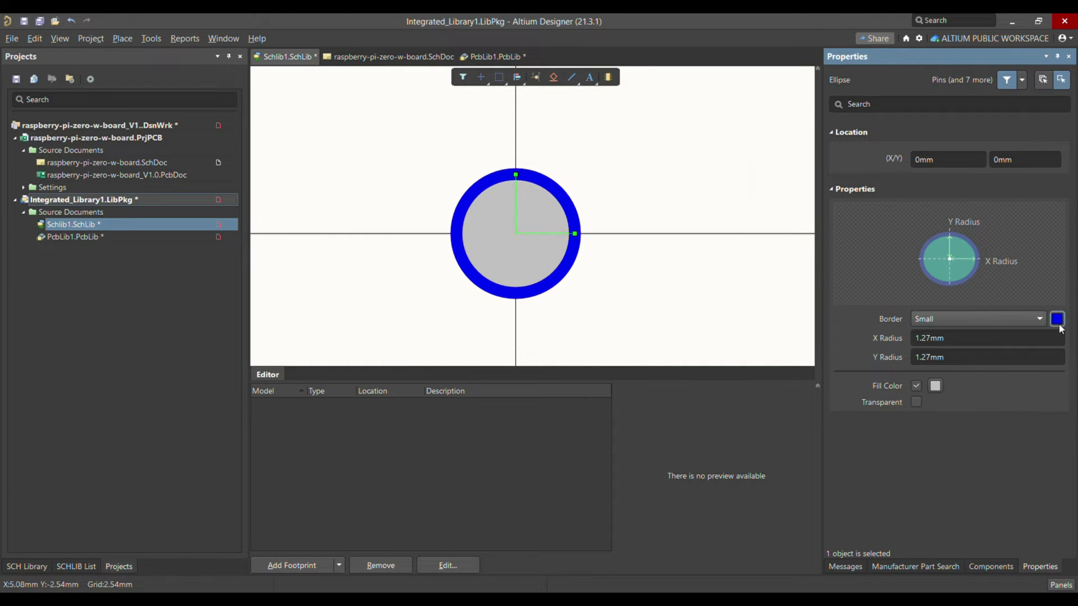
{"action": "key", "text": "Down"}
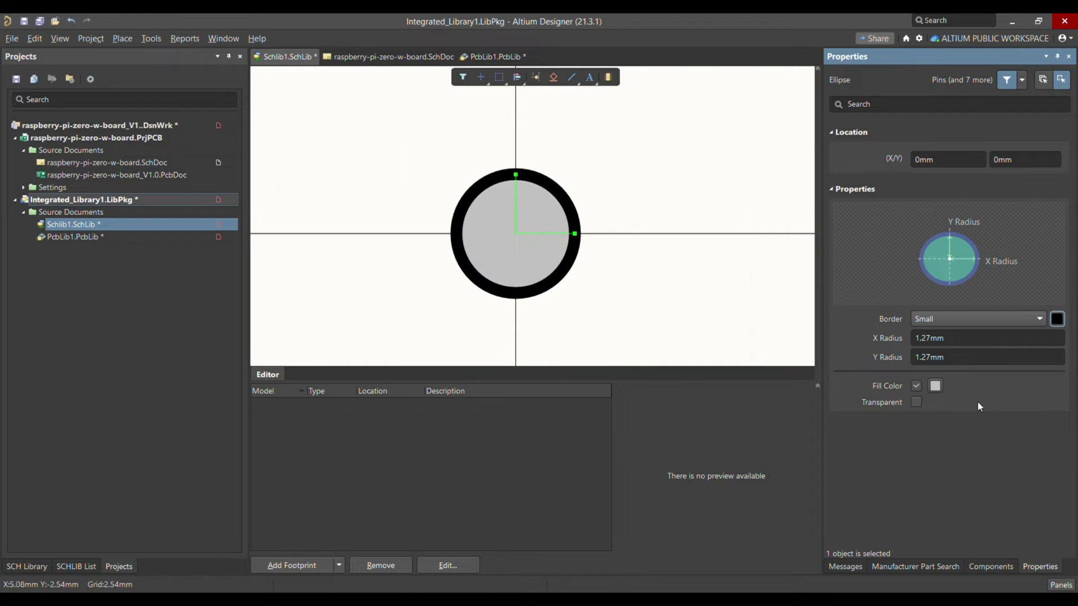
{"action": "left_click", "coordinate": [915, 402]}
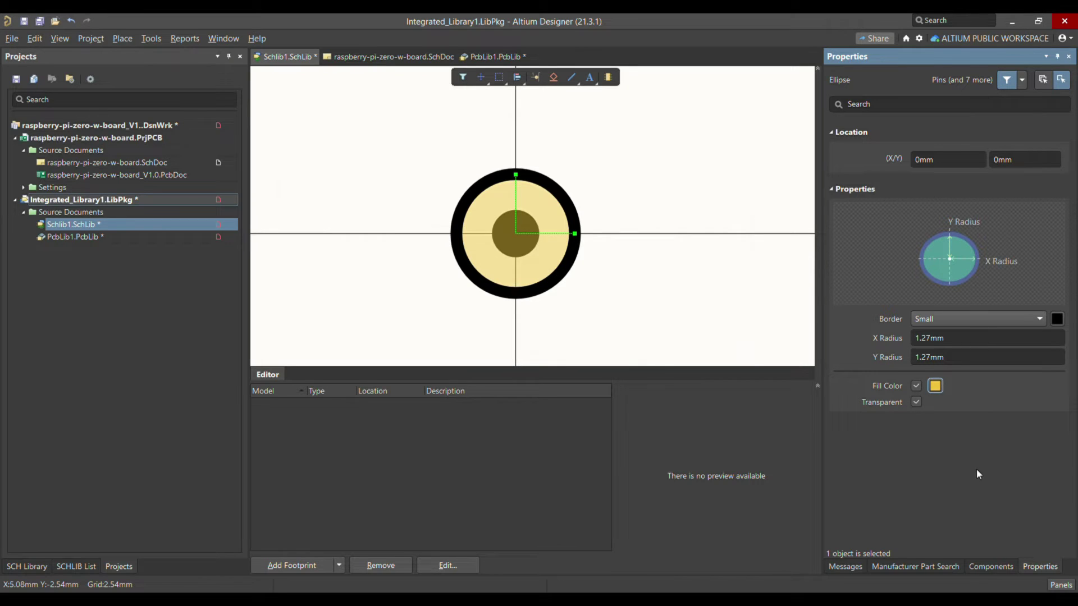
{"action": "left_click", "coordinate": [676, 340]}
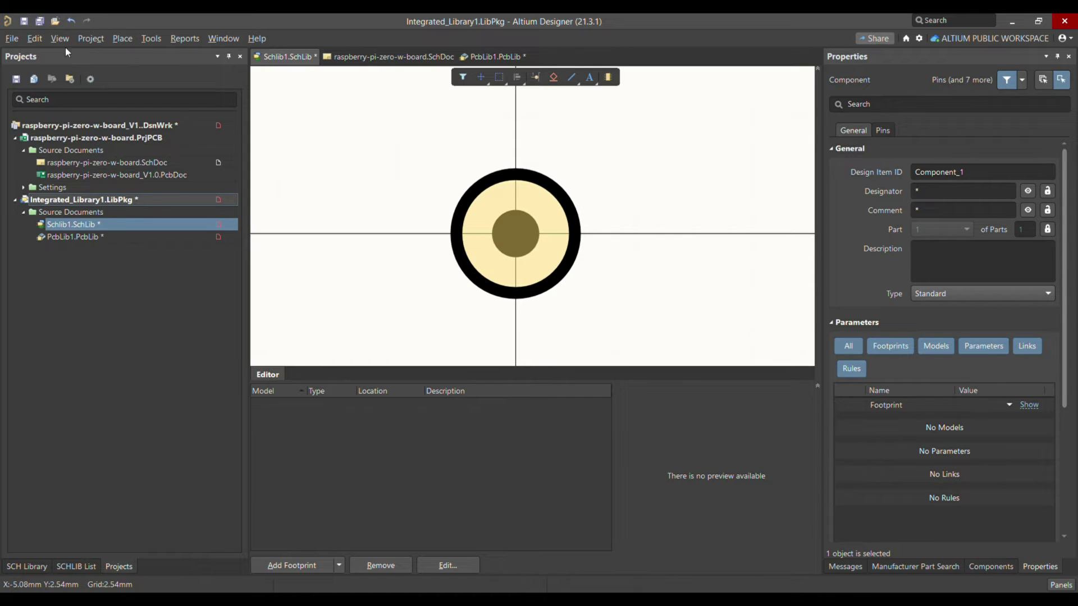
Step: Bring the small black circle to the front of the outer circle
{"action": "left_click", "coordinate": [35, 38]}
{"action": "mouse_move", "coordinate": [55, 294]}
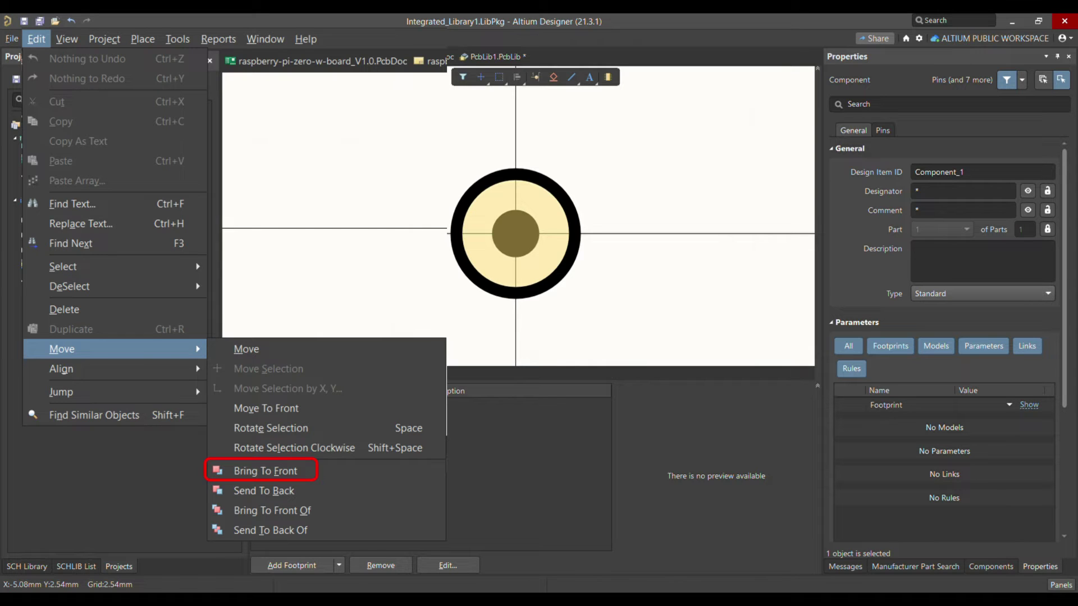
{"action": "key", "text": "Escape"}
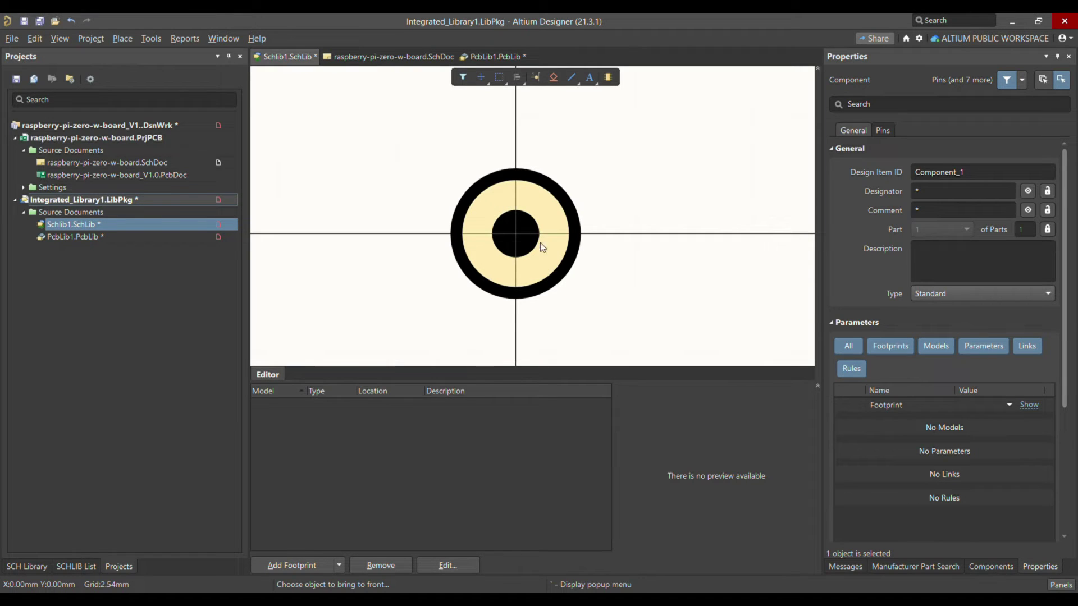
{"action": "left_click", "coordinate": [535, 241]}
Step: Set the component's Design Item ID and Designator to FM? and its Comment to FM
{"action": "scroll", "coordinate": [626, 221], "scroll_direction": "down", "scroll_amount": 2, "text": "ctrl"}
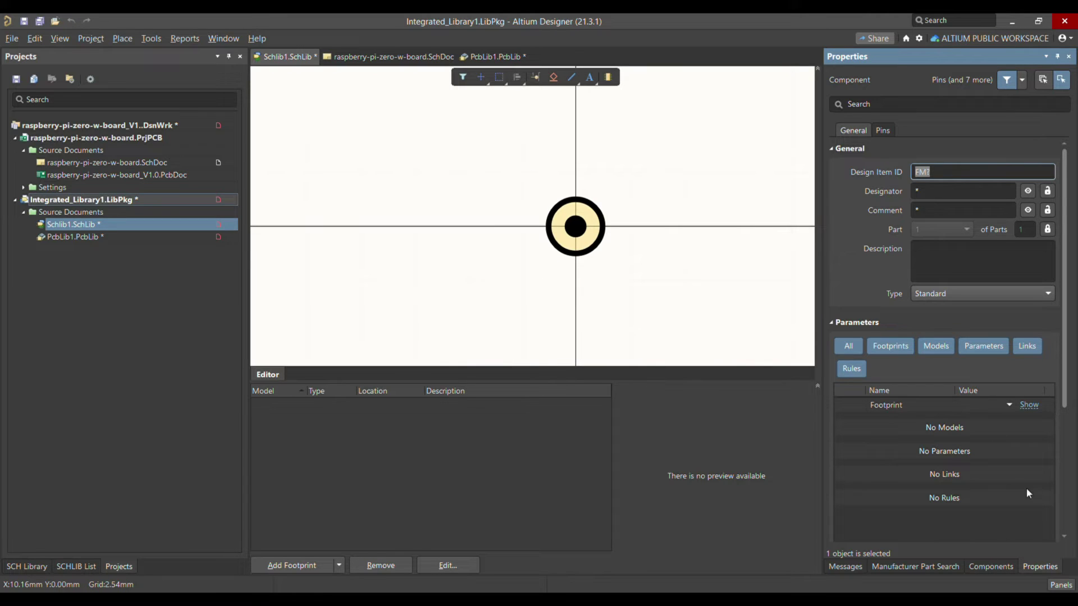
{"action": "left_click", "coordinate": [980, 217]}
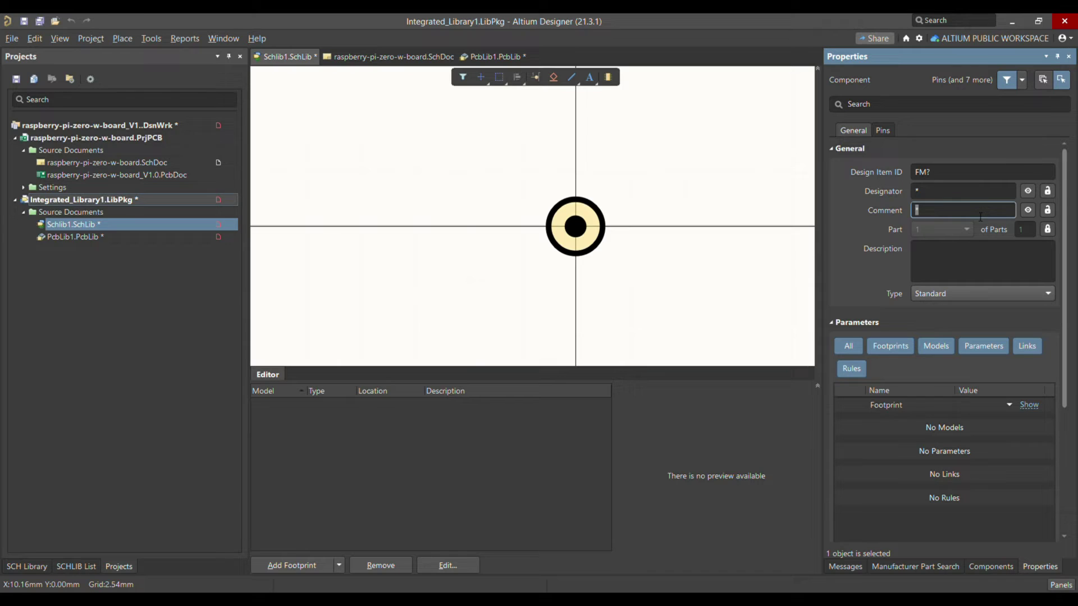
{"action": "type", "text": "FM?"}
{"action": "key", "text": "BackSpace"}
{"action": "left_click", "coordinate": [953, 196]}
{"action": "type", "text": "FM?"}
{"action": "key", "text": "Return"}
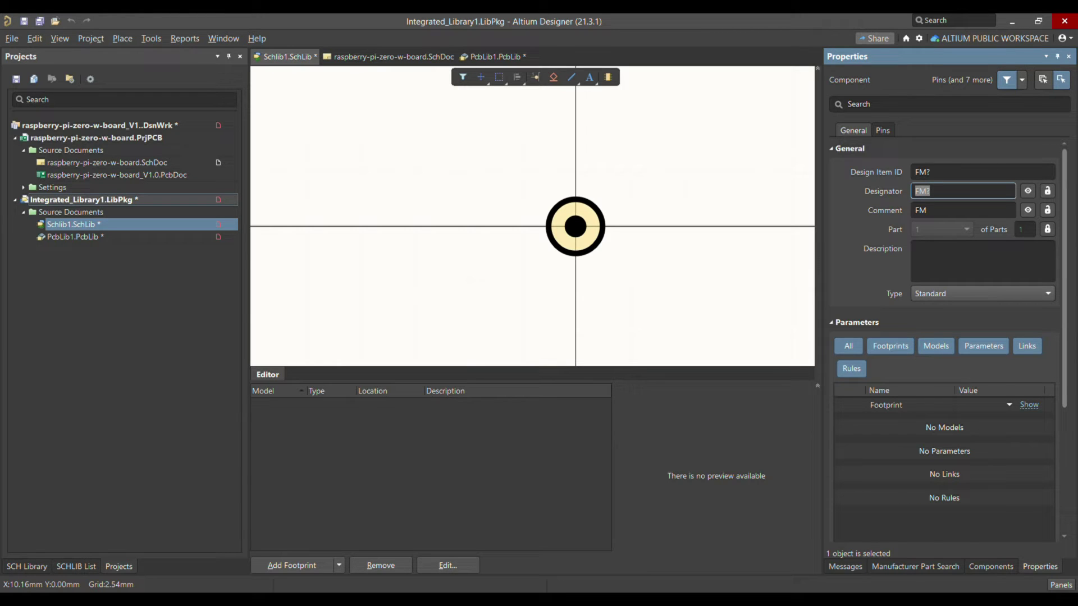
{"action": "left_click", "coordinate": [392, 218]}
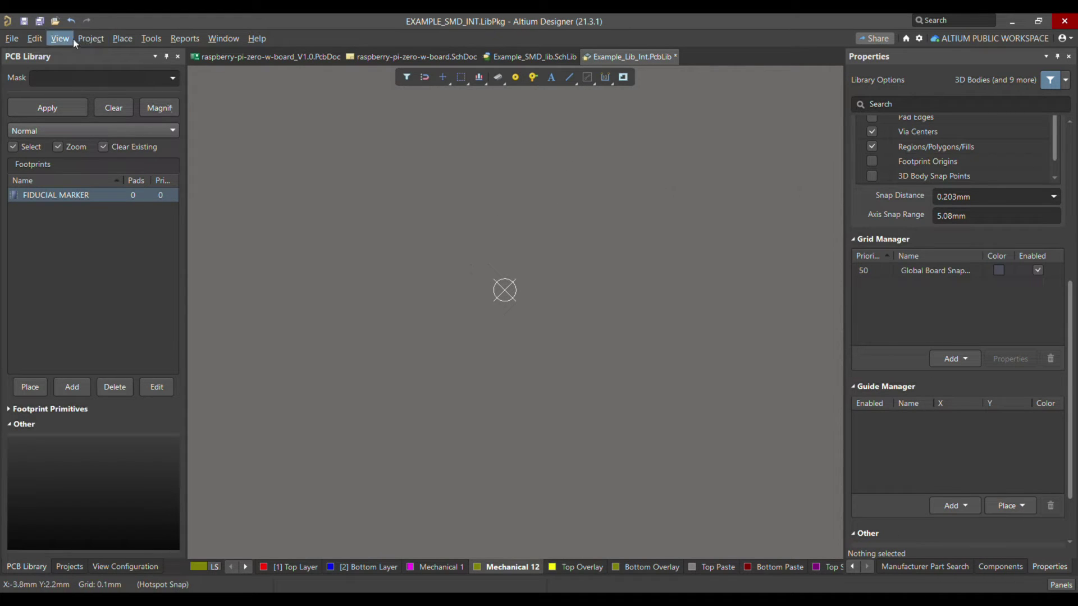
Step: Place a single pad at the origin (0, 0 mm) of the FIDUCIAL MARKER footprint
{"action": "left_click", "coordinate": [123, 38]}
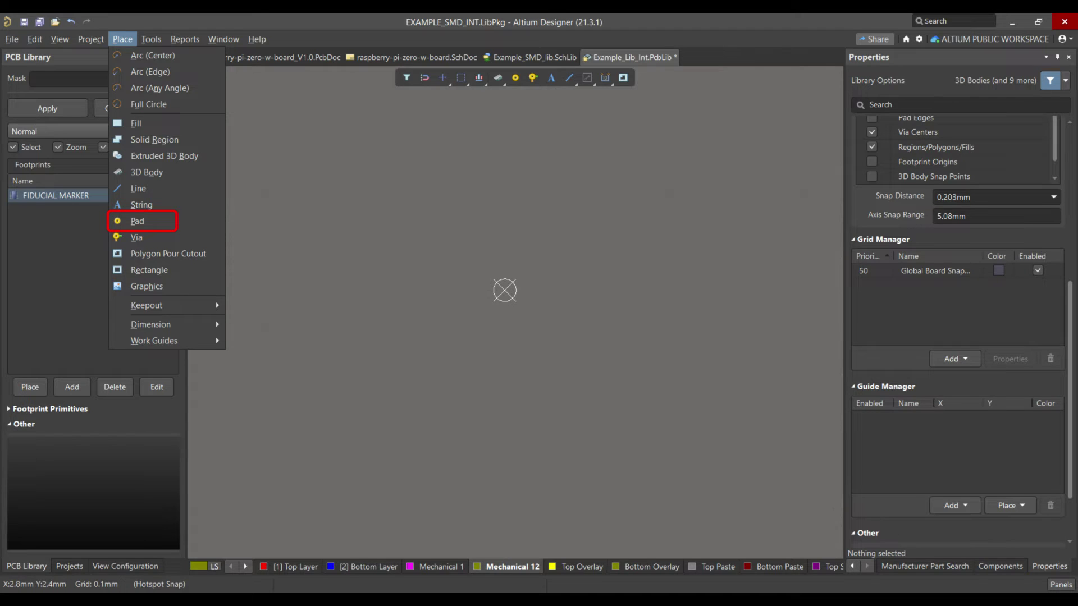
{"action": "left_click", "coordinate": [213, 225]}
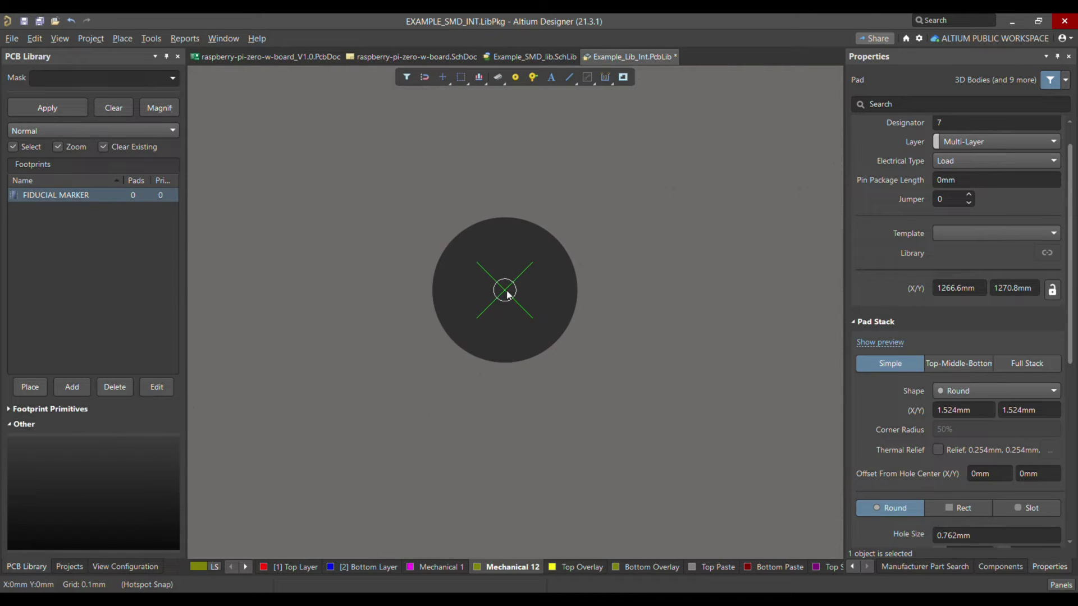
{"action": "scroll", "coordinate": [507, 293], "scroll_direction": "up", "scroll_amount": 8, "text": "ctrl"}
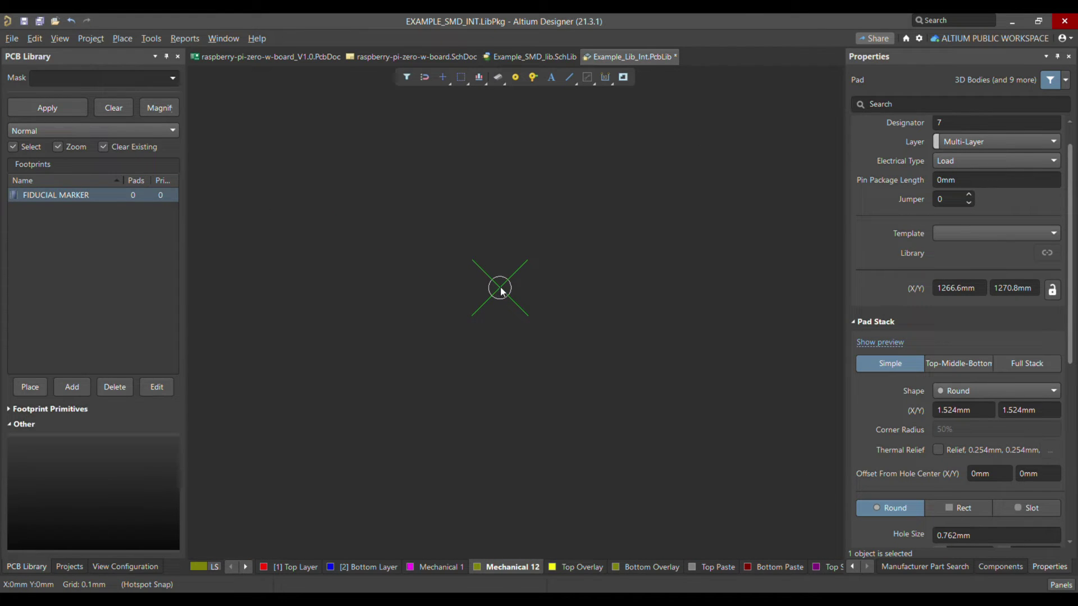
{"action": "left_click", "coordinate": [502, 292]}
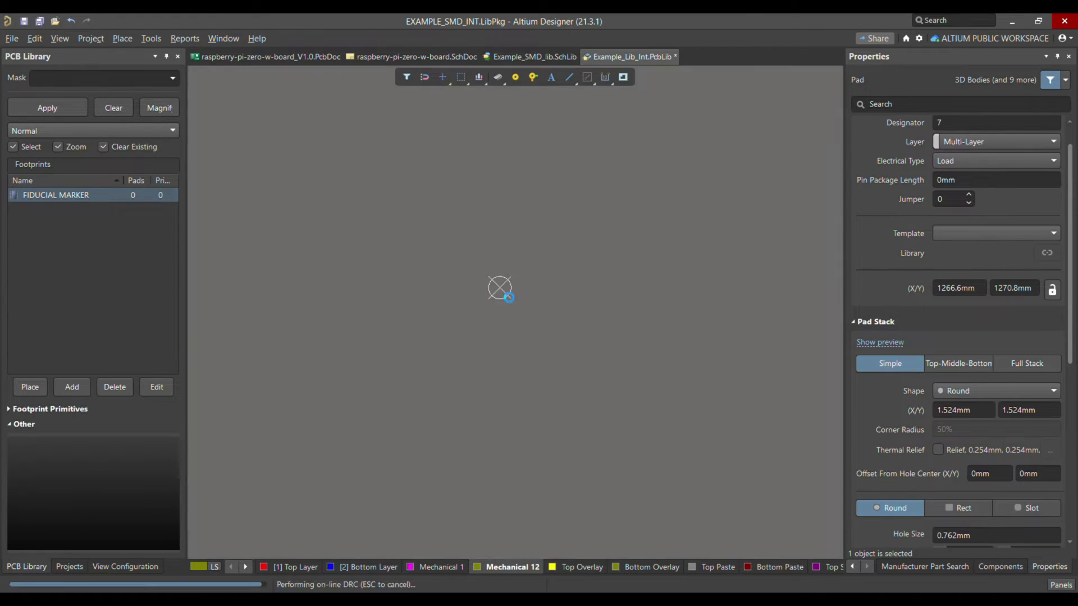
{"action": "key", "text": "Escape"}
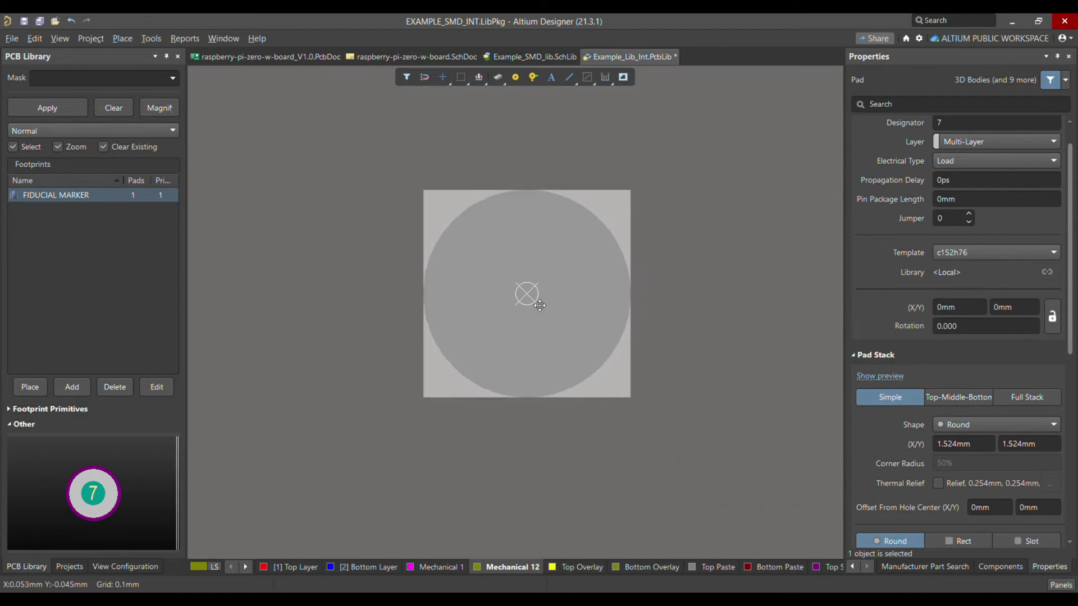
Step: Deselect the pad and make Top Layer the active layer
{"action": "left_click", "coordinate": [443, 346]}
{"action": "left_click", "coordinate": [298, 568]}
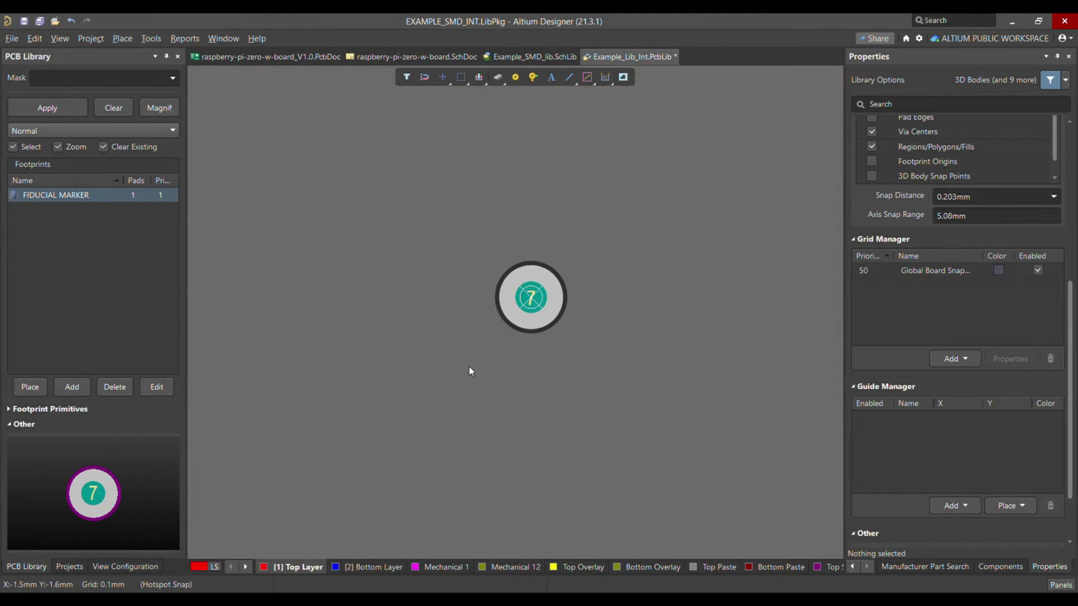
{"action": "scroll", "coordinate": [729, 272], "scroll_direction": "up", "scroll_amount": 1, "text": "ctrl"}
{"action": "scroll", "coordinate": [682, 265], "scroll_direction": "down", "scroll_amount": 1, "text": "ctrl"}
Step: Move the pad at the origin from Multi-Layer to Top Layer
{"action": "left_click", "coordinate": [532, 285]}
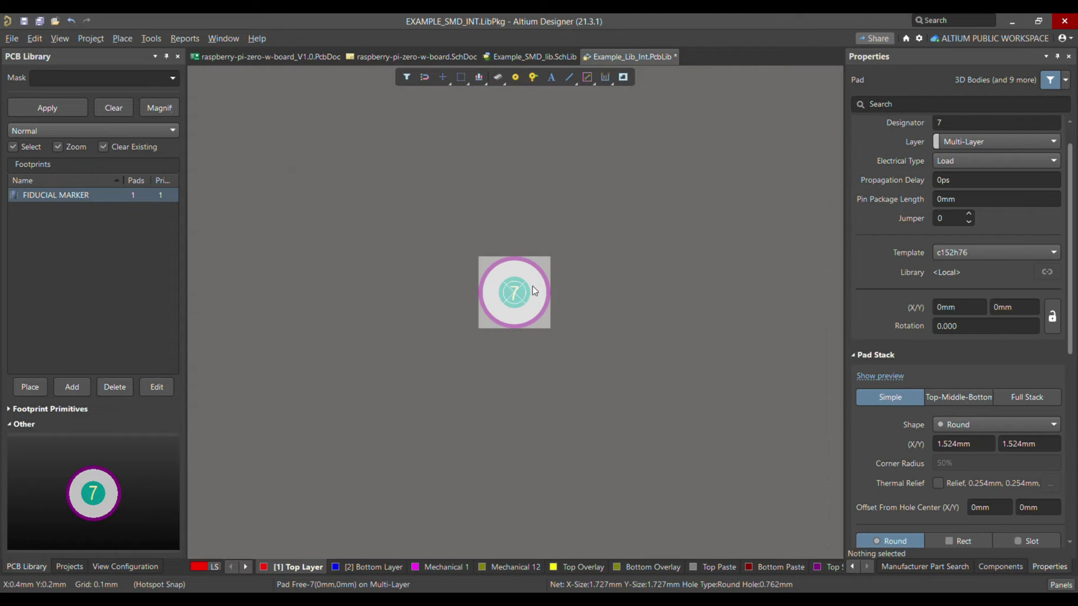
{"action": "scroll", "coordinate": [988, 247], "scroll_direction": "up", "scroll_amount": 1}
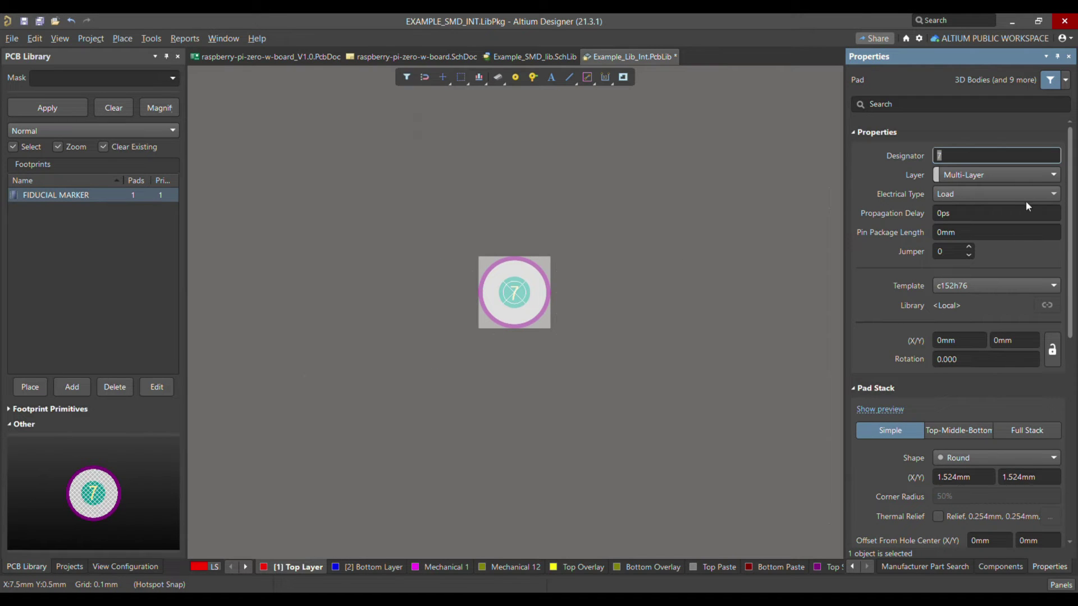
{"action": "key", "text": "Return"}
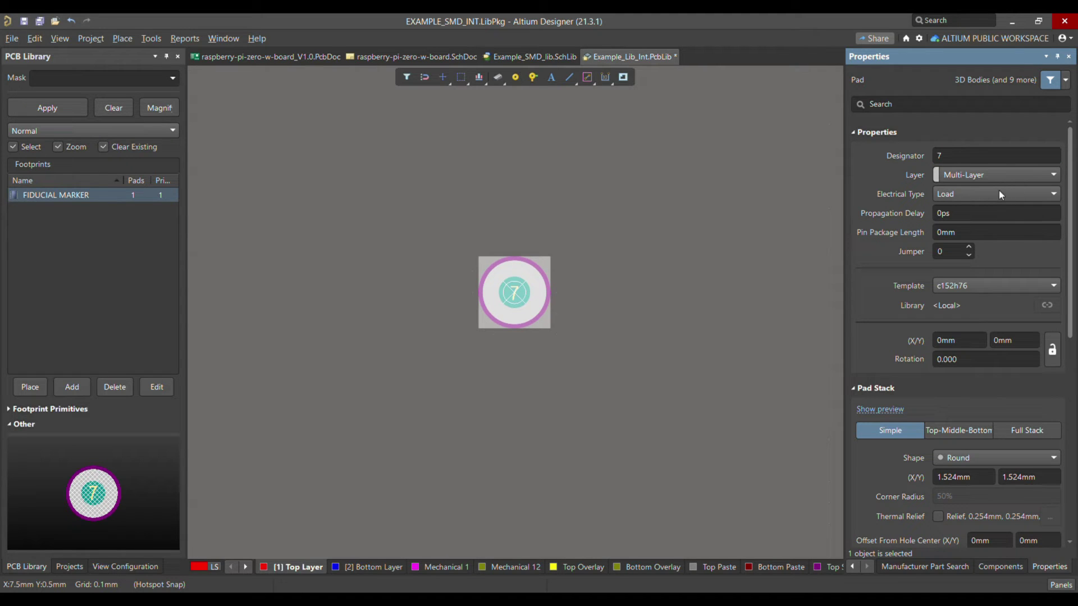
{"action": "left_click", "coordinate": [1037, 132]}
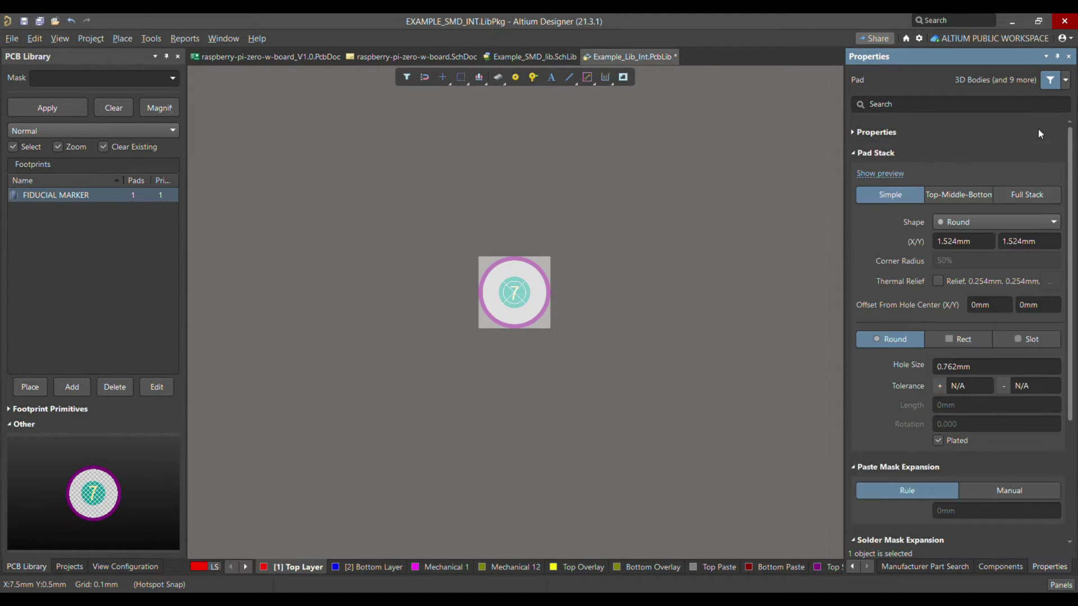
{"action": "left_click", "coordinate": [531, 292]}
{"action": "left_click", "coordinate": [857, 133]}
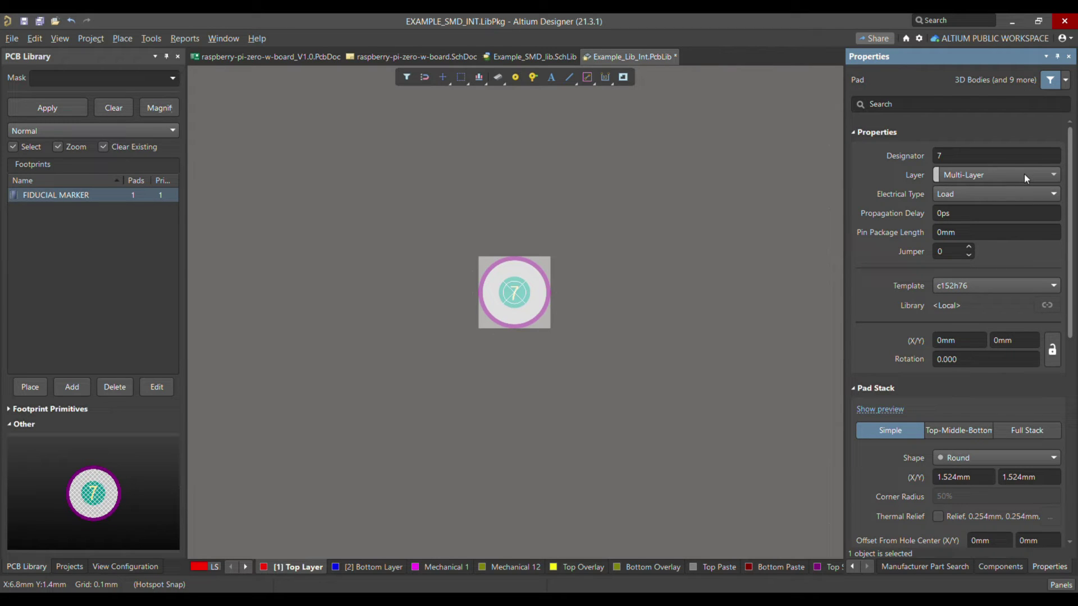
{"action": "scroll", "coordinate": [1006, 324], "scroll_direction": "down", "scroll_amount": 3}
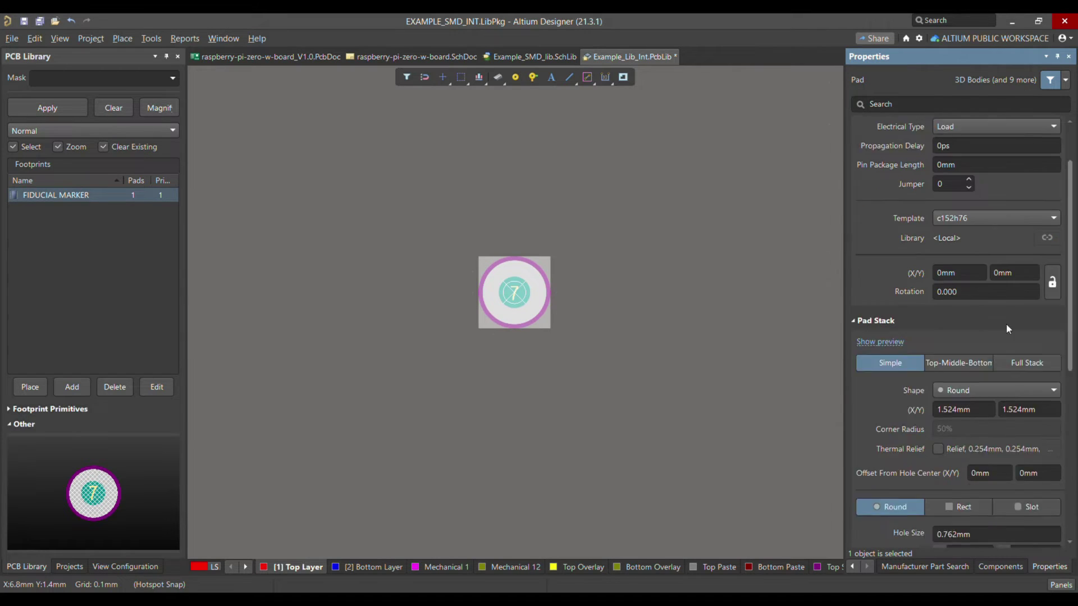
{"action": "scroll", "coordinate": [998, 401], "scroll_direction": "down", "scroll_amount": 2}
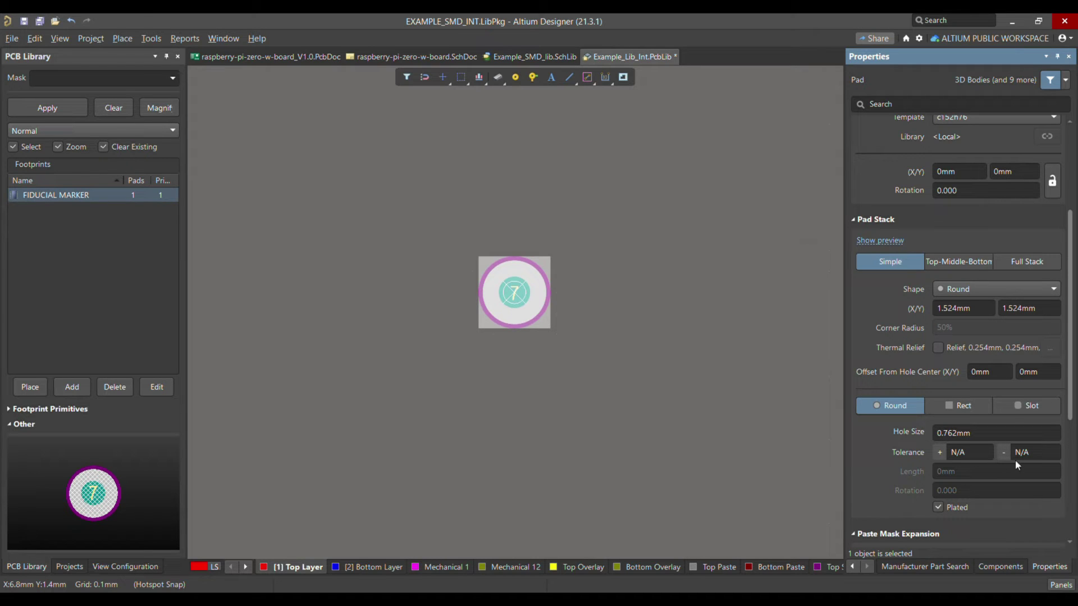
{"action": "scroll", "coordinate": [1015, 460], "scroll_direction": "up", "scroll_amount": 5}
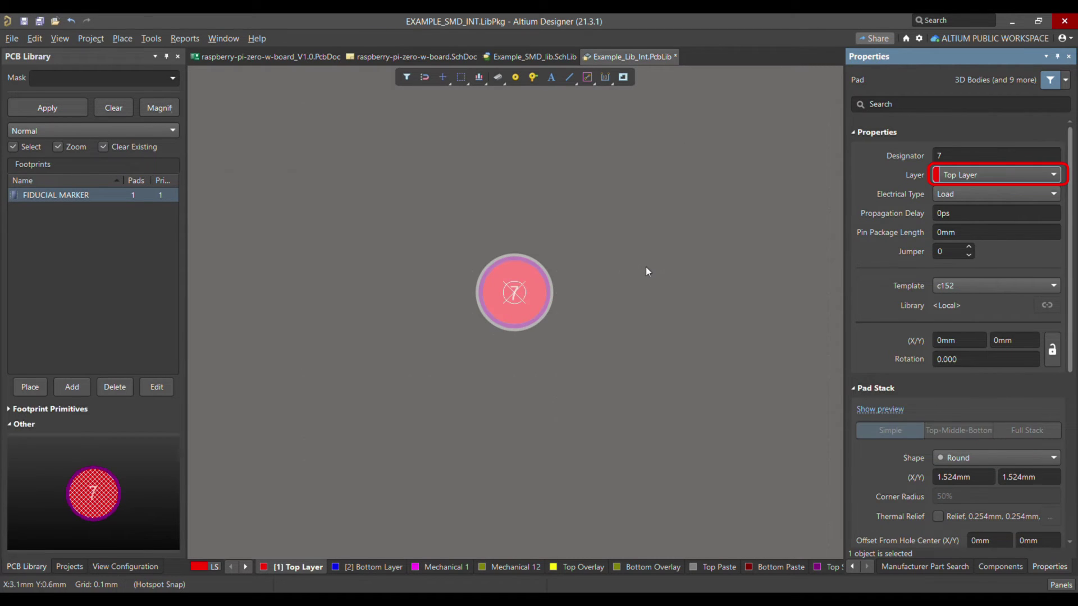
{"action": "left_click", "coordinate": [645, 267]}
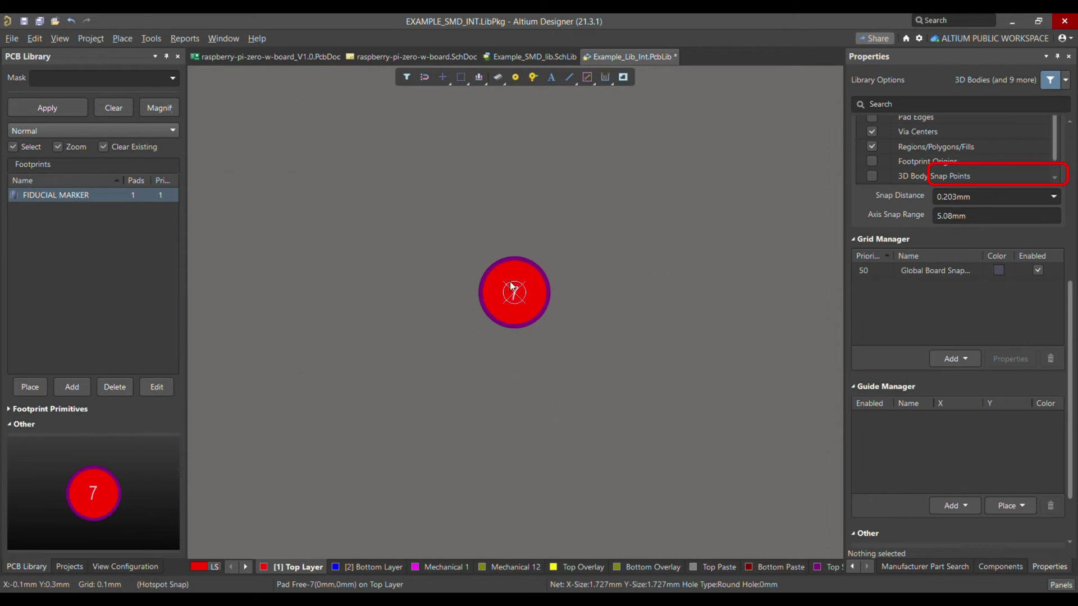
Step: Set the round pad's X and Y size to 1 mm each
{"action": "left_click", "coordinate": [508, 287]}
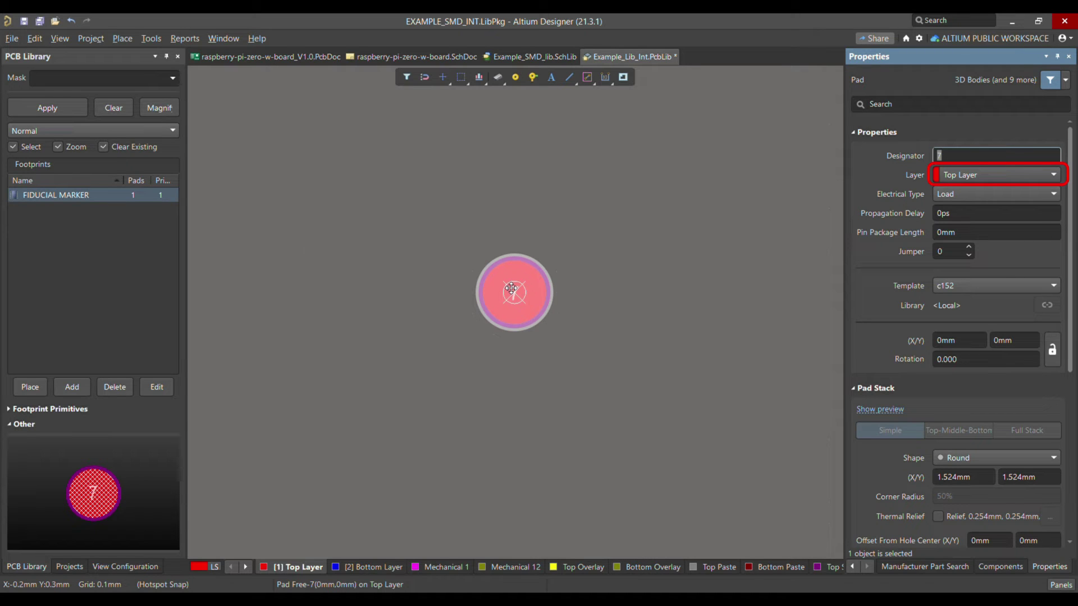
{"action": "left_click", "coordinate": [591, 254]}
{"action": "left_click", "coordinate": [534, 283]}
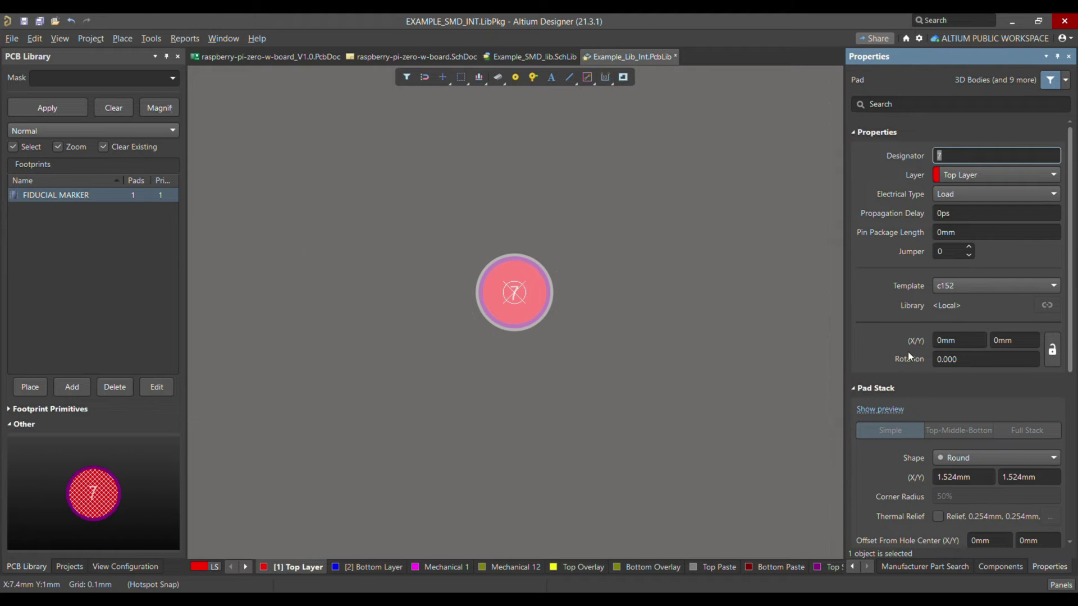
{"action": "scroll", "coordinate": [908, 352], "scroll_direction": "down", "scroll_amount": 3}
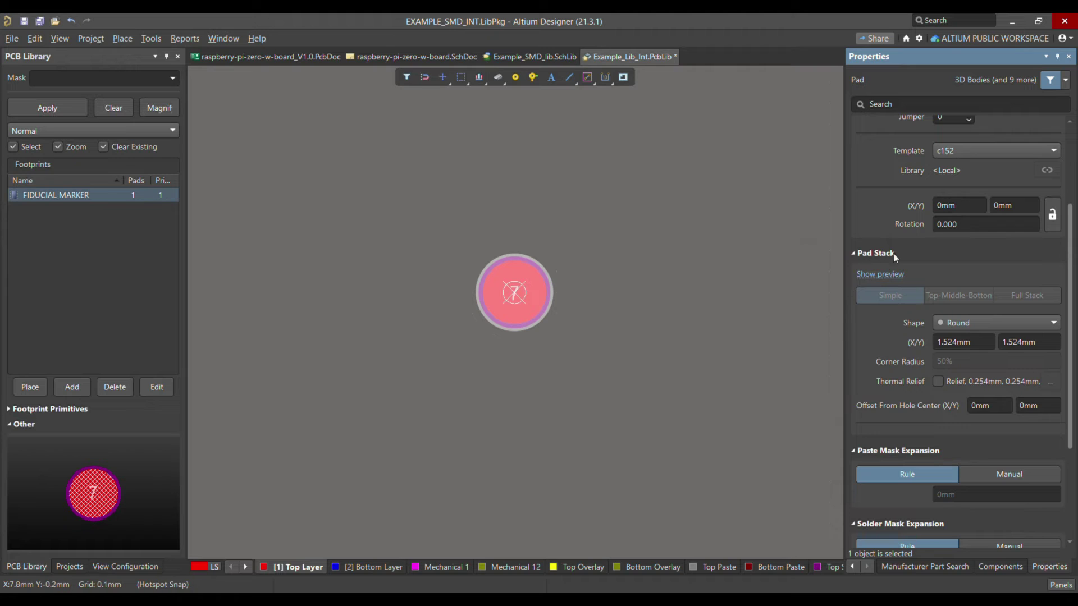
{"action": "left_click", "coordinate": [984, 347]}
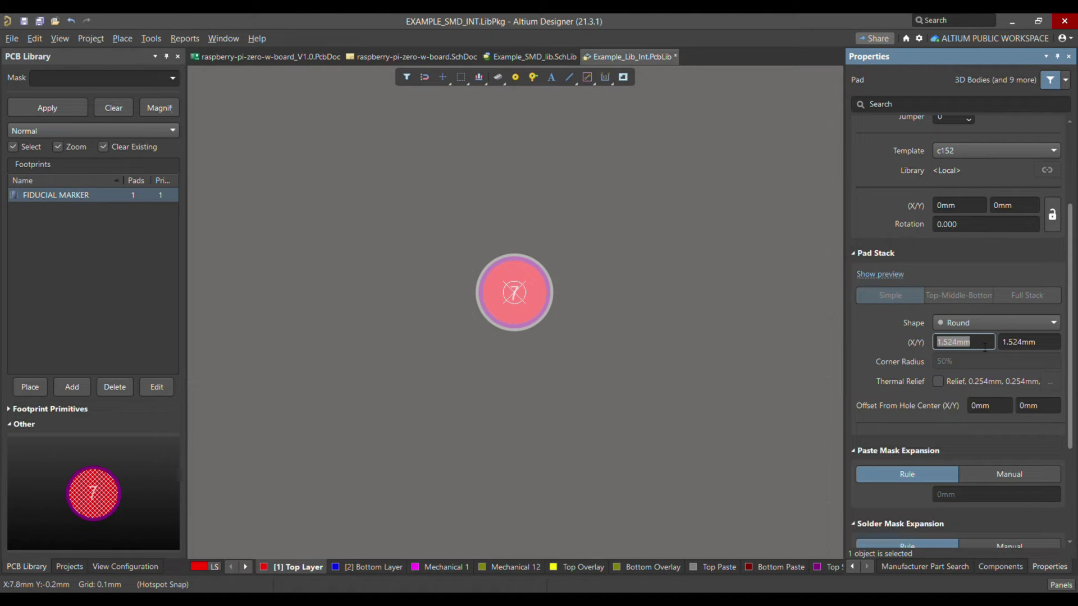
{"action": "type", "text": "1mm"}
{"action": "key", "text": "Return"}
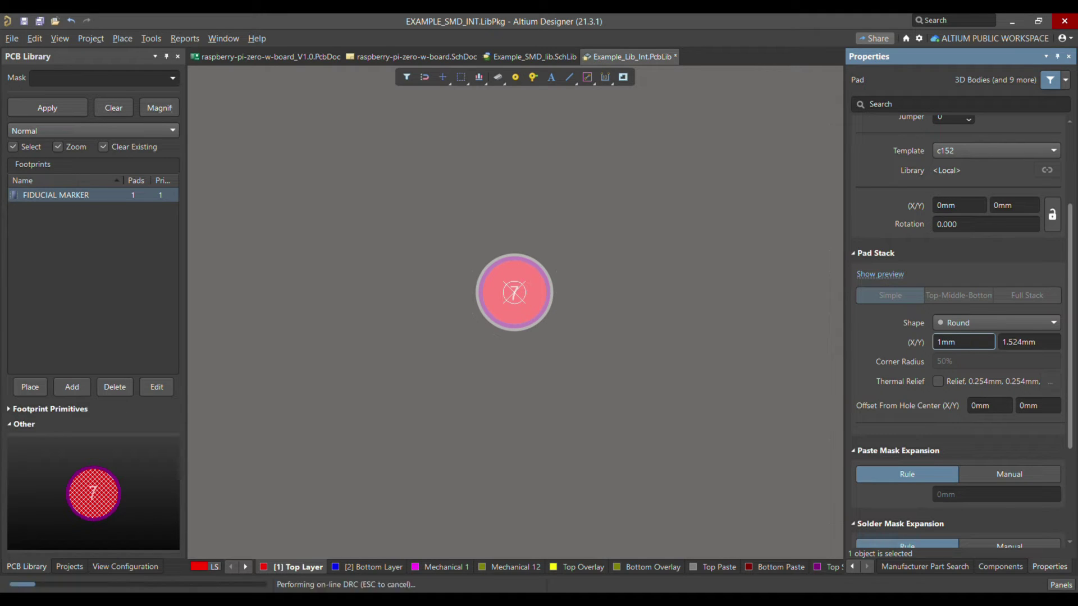
{"action": "key", "text": "Tab"}
{"action": "type", "text": "1mm"}
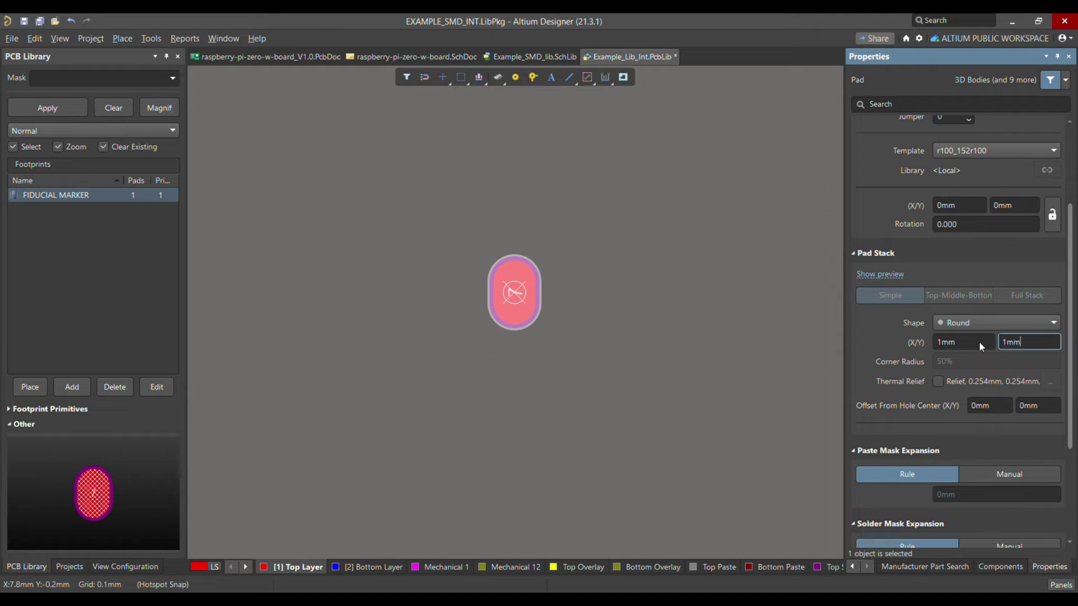
{"action": "key", "text": "Return"}
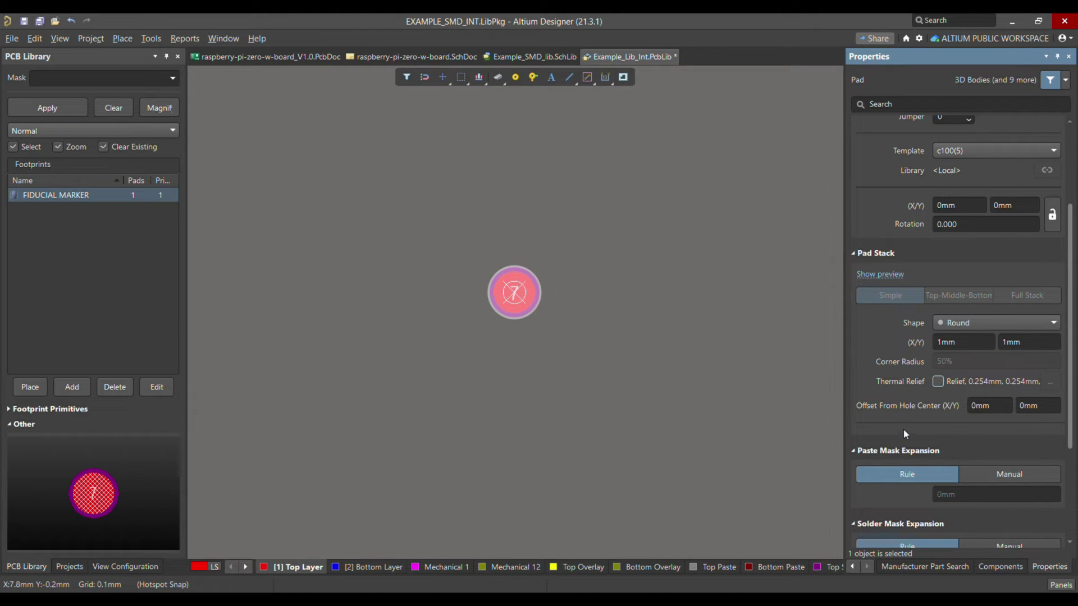
Step: Switch the pad's Paste Mask Expansion from Rule to Manual
{"action": "scroll", "coordinate": [905, 392], "scroll_direction": "down", "scroll_amount": 3}
{"action": "scroll", "coordinate": [905, 391], "scroll_direction": "down", "scroll_amount": 2}
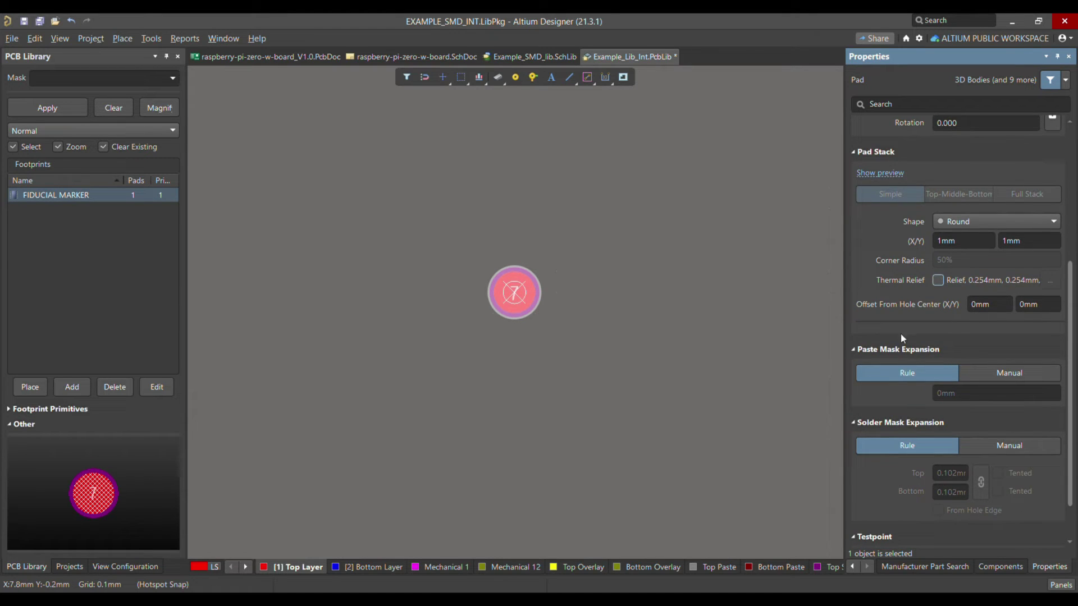
{"action": "left_click", "coordinate": [961, 399]}
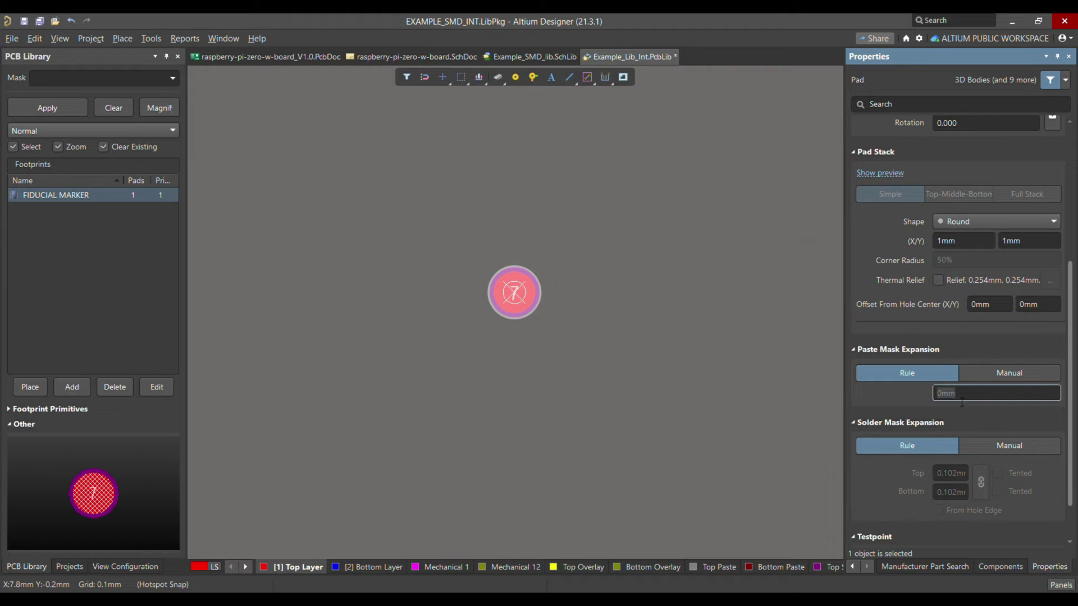
{"action": "left_click", "coordinate": [577, 436]}
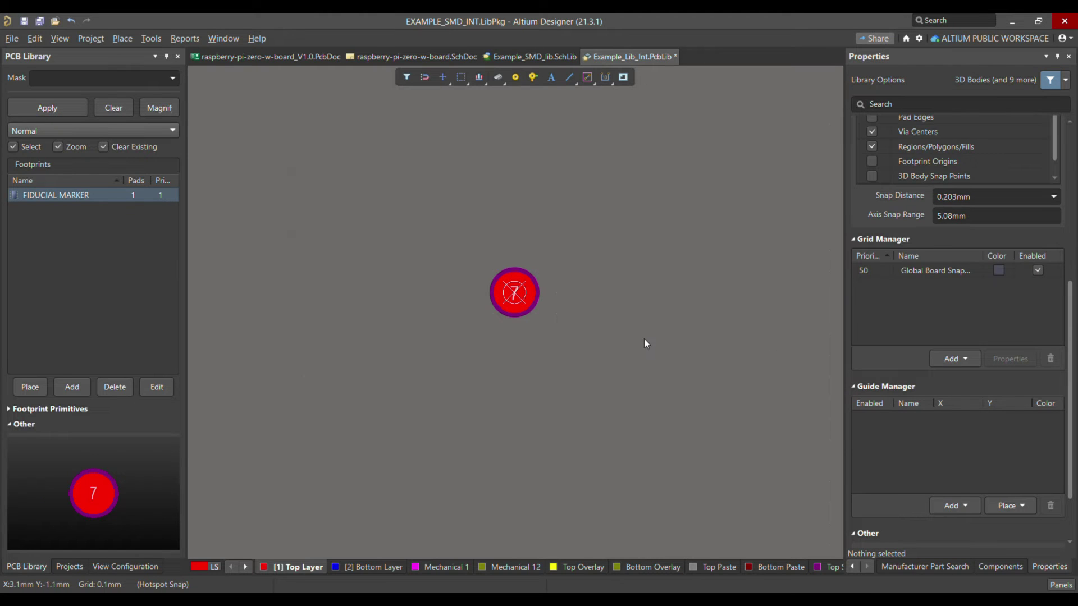
{"action": "left_click", "coordinate": [494, 288]}
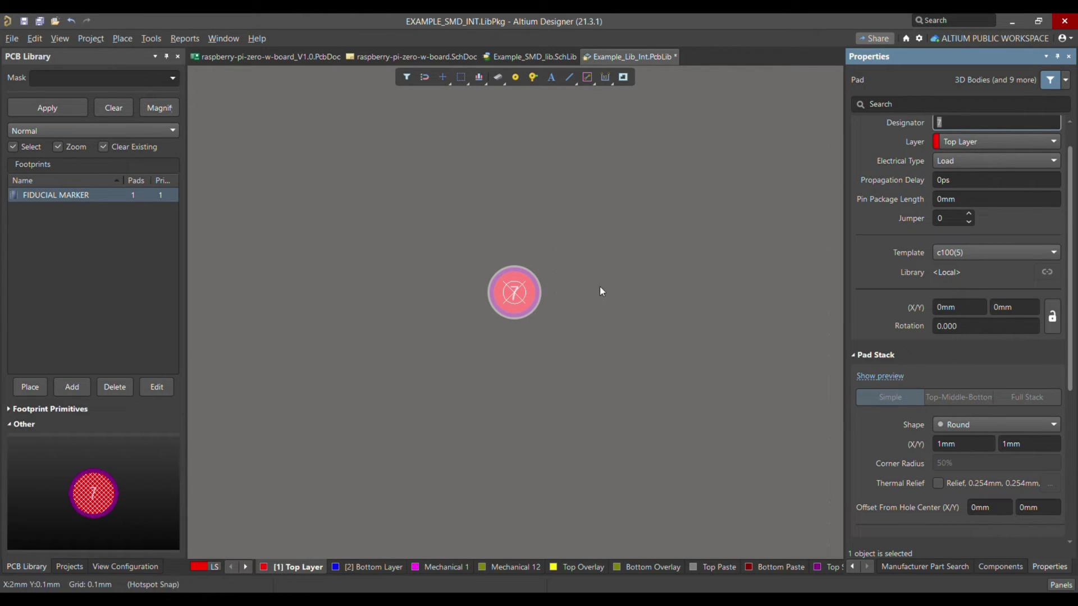
{"action": "scroll", "coordinate": [600, 286], "scroll_direction": "down", "scroll_amount": 2}
{"action": "scroll", "coordinate": [600, 286], "scroll_direction": "up", "scroll_amount": 2}
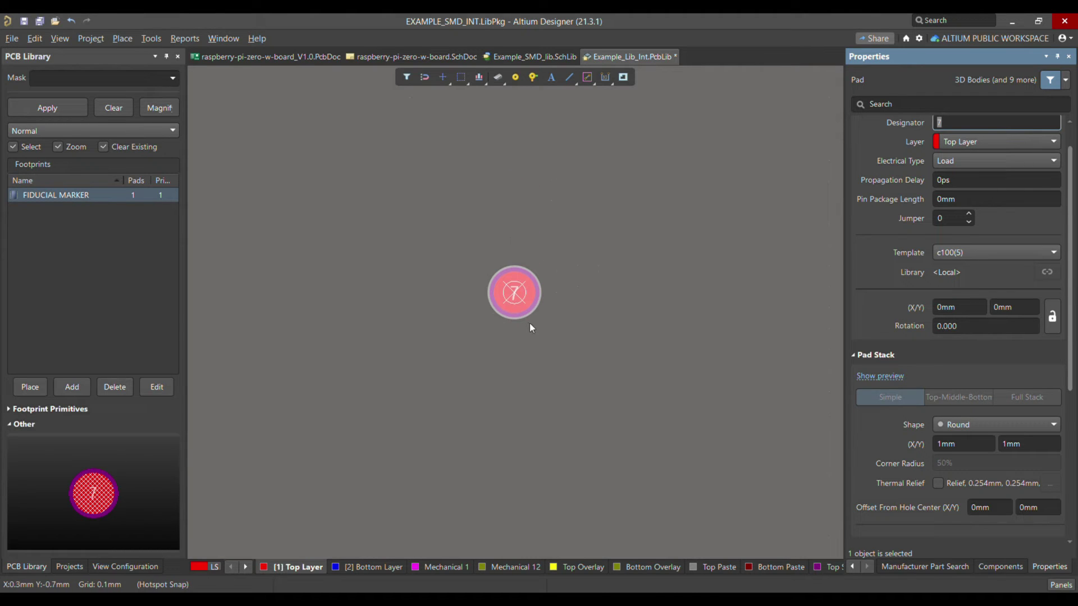
{"action": "scroll", "coordinate": [962, 356], "scroll_direction": "down", "scroll_amount": 6}
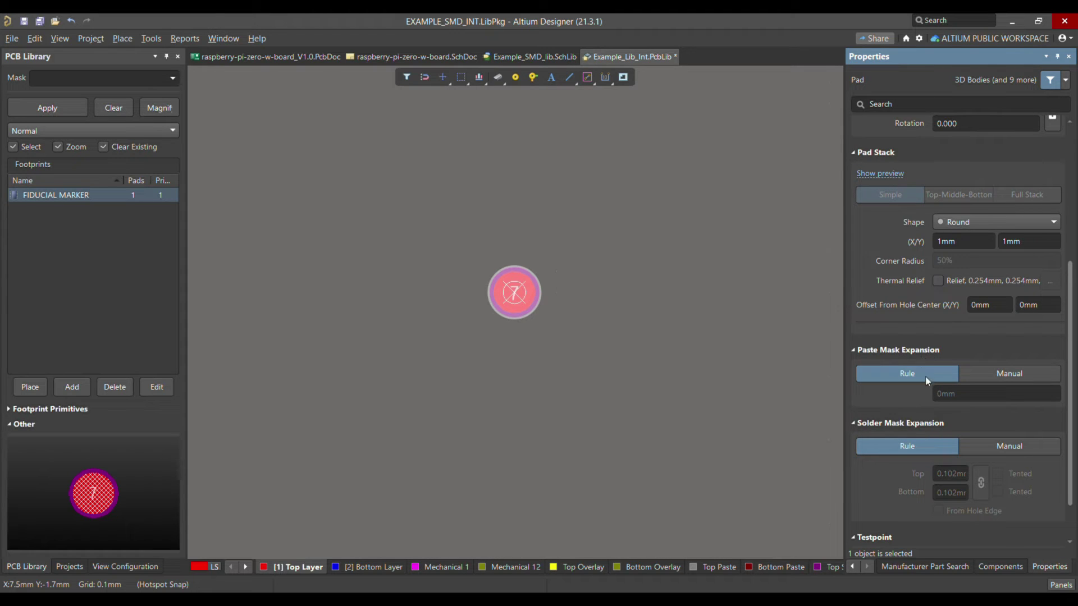
{"action": "left_click", "coordinate": [987, 379]}
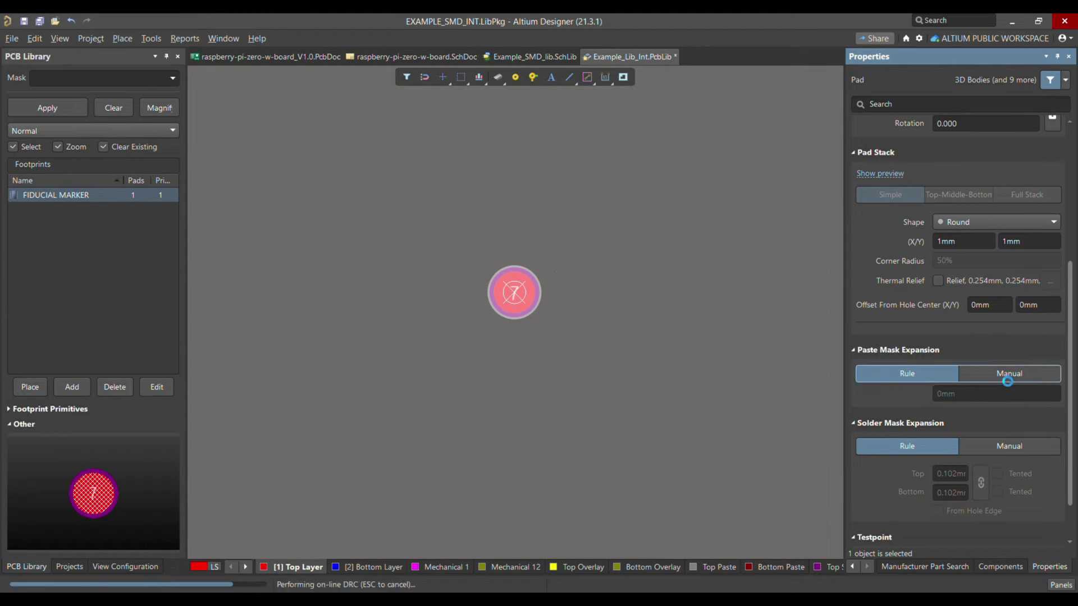
{"action": "left_click", "coordinate": [589, 459]}
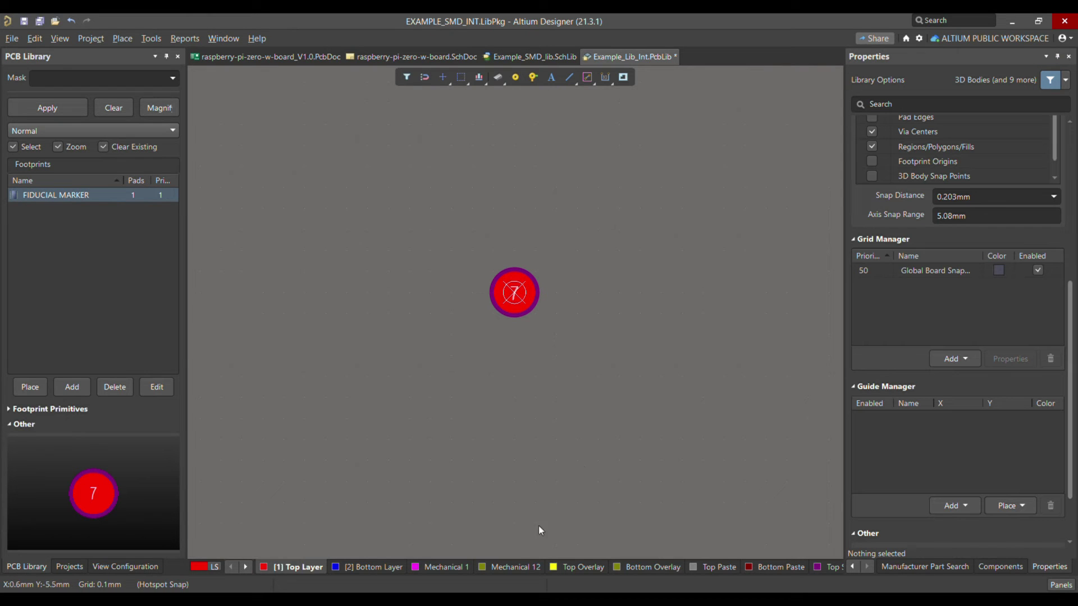
Step: Make Top Paste the active layer to check the pad's paste mask opening
{"action": "left_click", "coordinate": [720, 568]}
{"action": "scroll", "coordinate": [536, 299], "scroll_direction": "up", "scroll_amount": 2}
{"action": "scroll", "coordinate": [540, 356], "scroll_direction": "down", "scroll_amount": 3}
{"action": "scroll", "coordinate": [544, 318], "scroll_direction": "up", "scroll_amount": 2, "text": "ctrl"}
{"action": "scroll", "coordinate": [511, 194], "scroll_direction": "up", "scroll_amount": 2}
Step: Set the pad's manual Paste Mask Expansion to -1 mm
{"action": "left_click", "coordinate": [513, 287]}
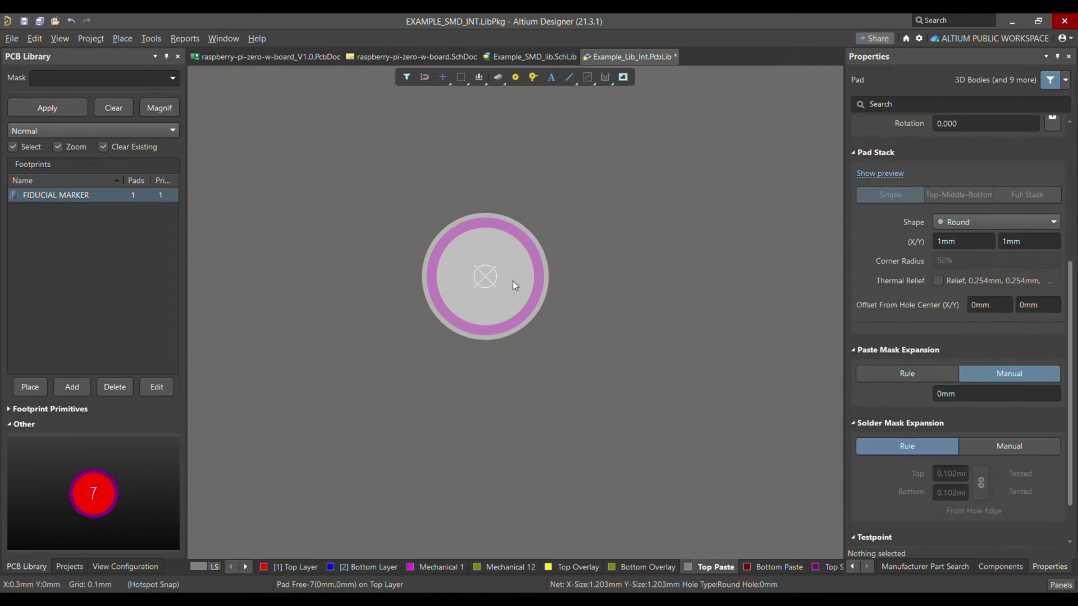
{"action": "scroll", "coordinate": [973, 334], "scroll_direction": "down", "scroll_amount": 3}
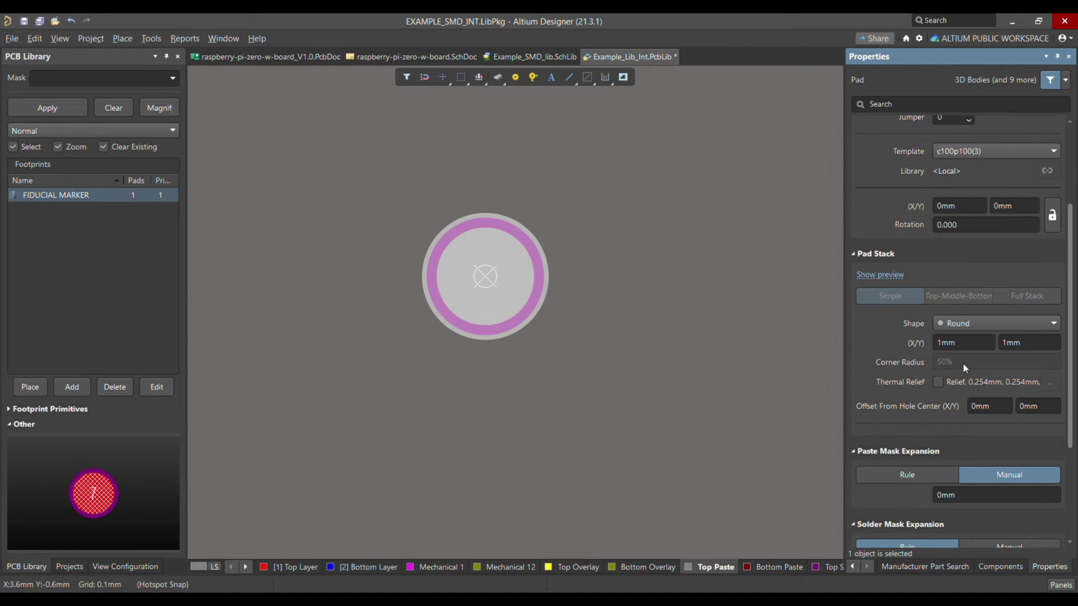
{"action": "scroll", "coordinate": [890, 337], "scroll_direction": "down", "scroll_amount": 3}
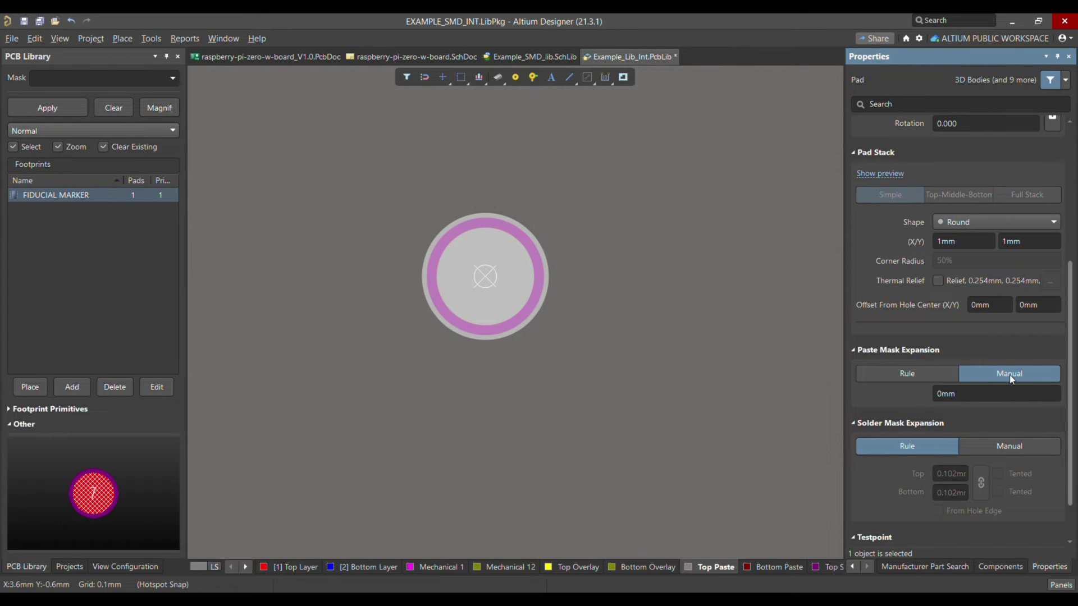
{"action": "left_click", "coordinate": [980, 395]}
{"action": "key", "text": "Return"}
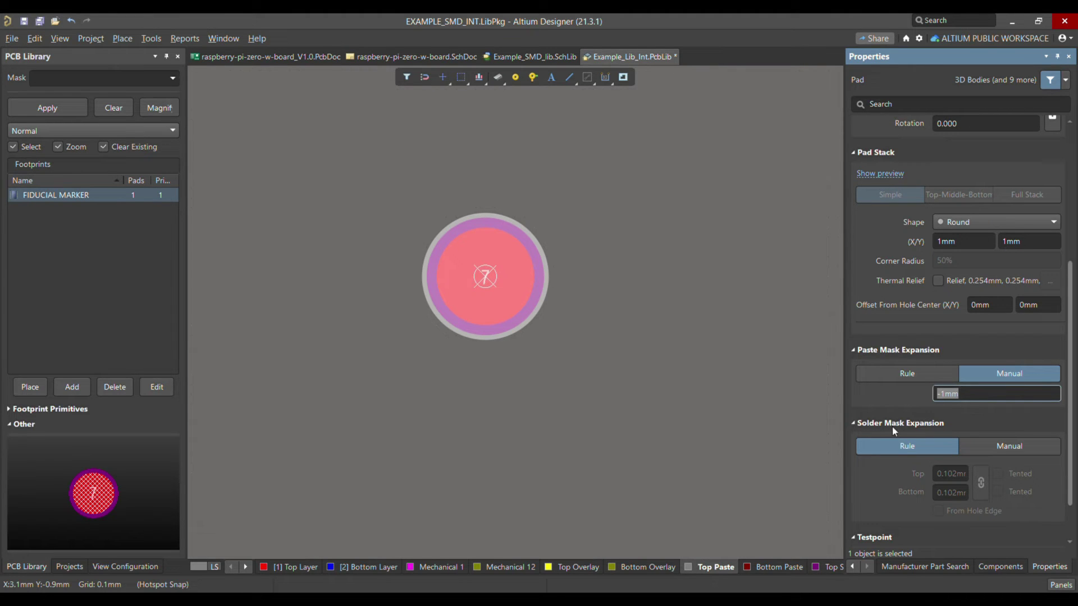
Step: Switch the pad's Solder Mask Expansion to Manual with a top value of 1 mm, and save the footprint library
{"action": "left_click", "coordinate": [1010, 446]}
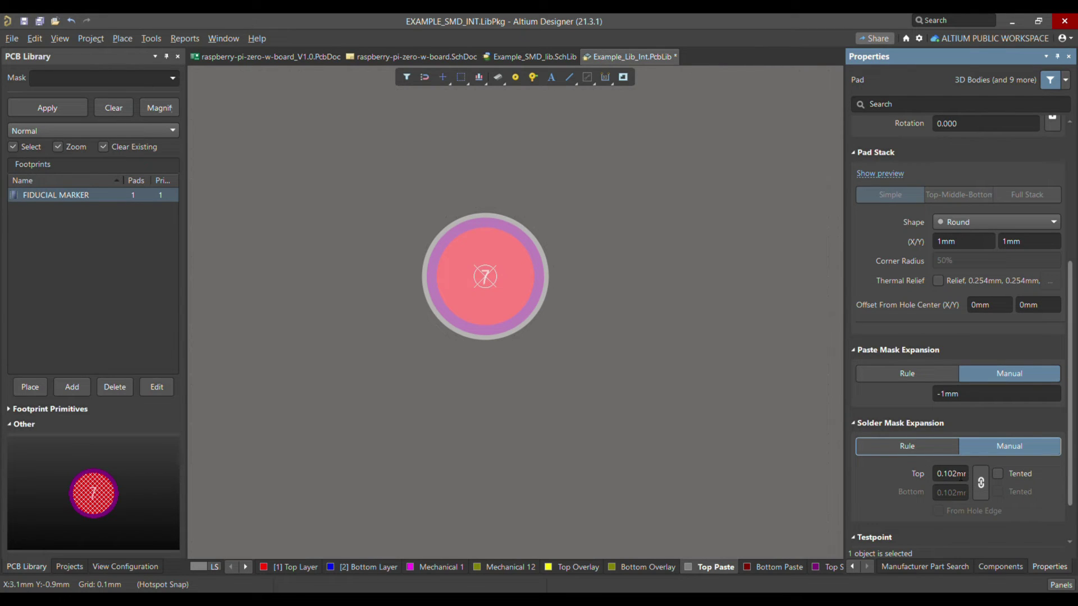
{"action": "left_click", "coordinate": [936, 474]}
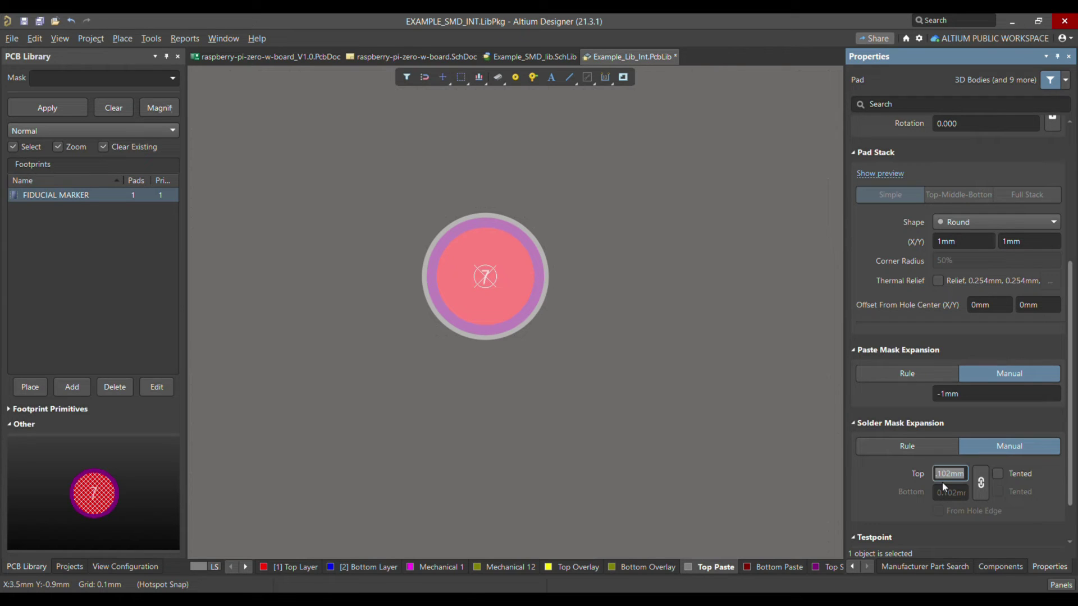
{"action": "key", "text": "Return"}
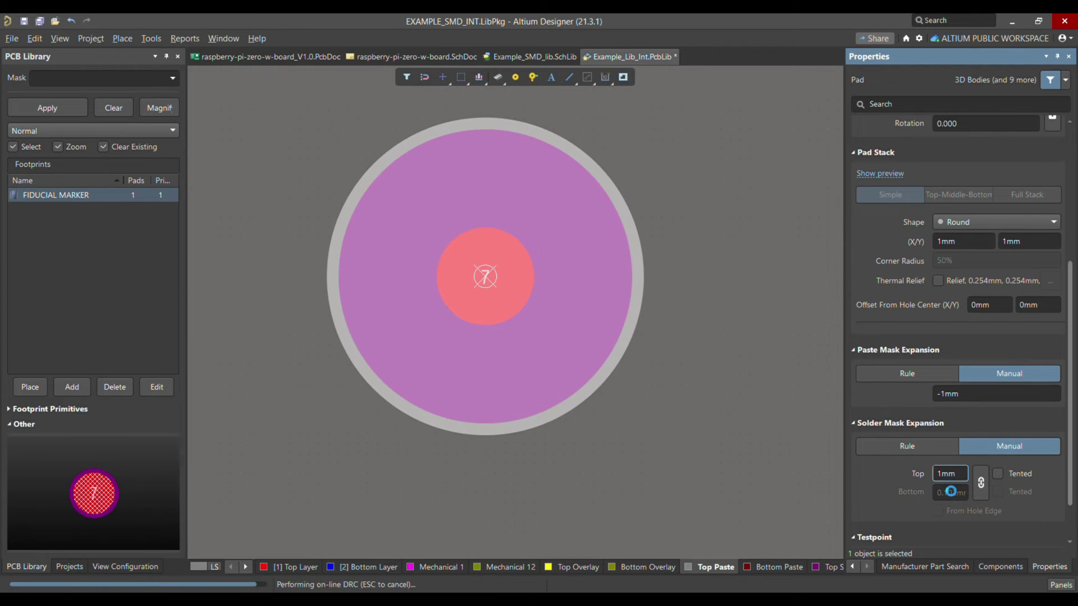
{"action": "left_click", "coordinate": [663, 352]}
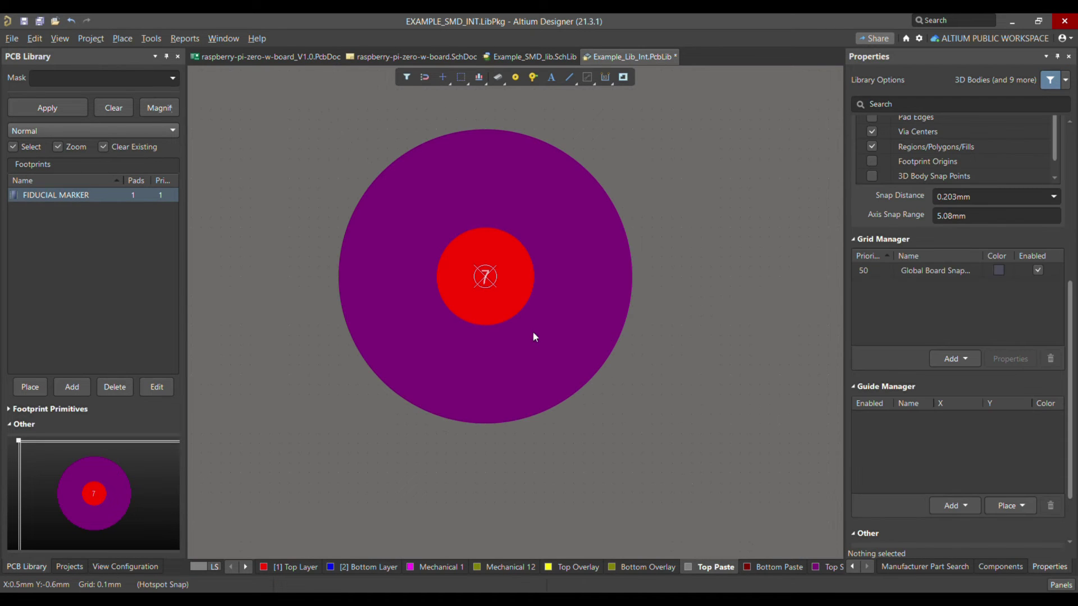
{"action": "left_click", "coordinate": [526, 266]}
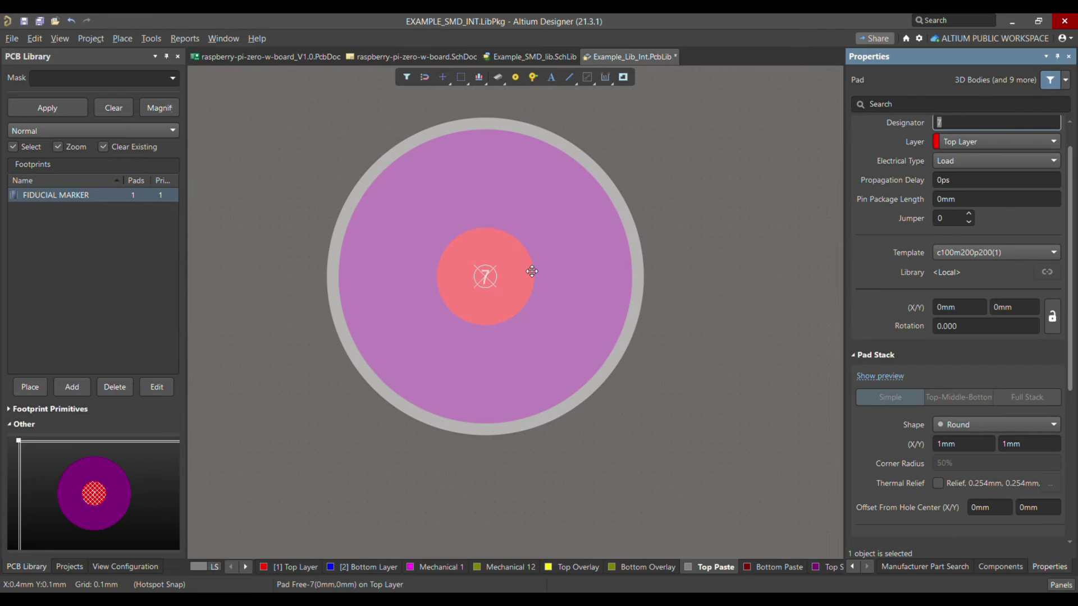
{"action": "scroll", "coordinate": [527, 352], "scroll_direction": "down", "scroll_amount": 2, "text": "ctrl"}
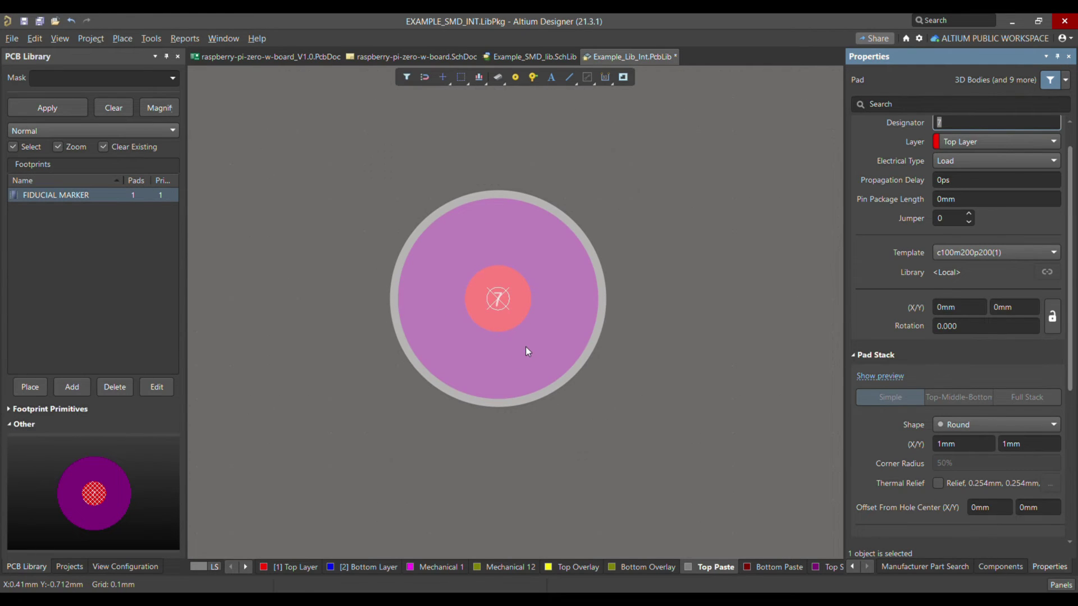
{"action": "left_click", "coordinate": [526, 351]}
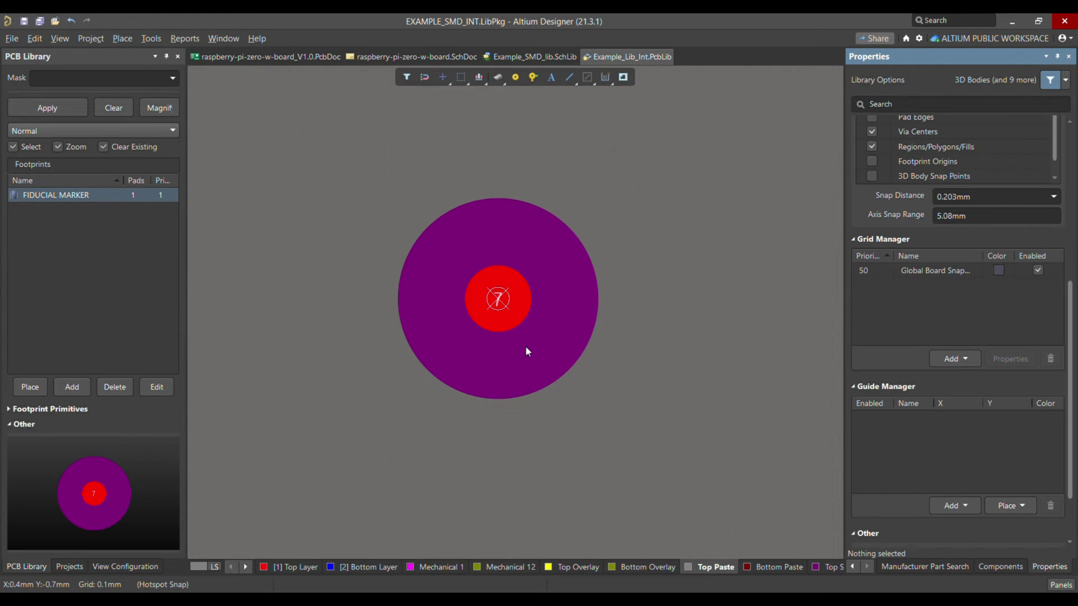
Step: Review the pad's paste and solder mask expansion settings, and inspect the footprint in 3D before returning to the 2D view
{"action": "left_click", "coordinate": [522, 304]}
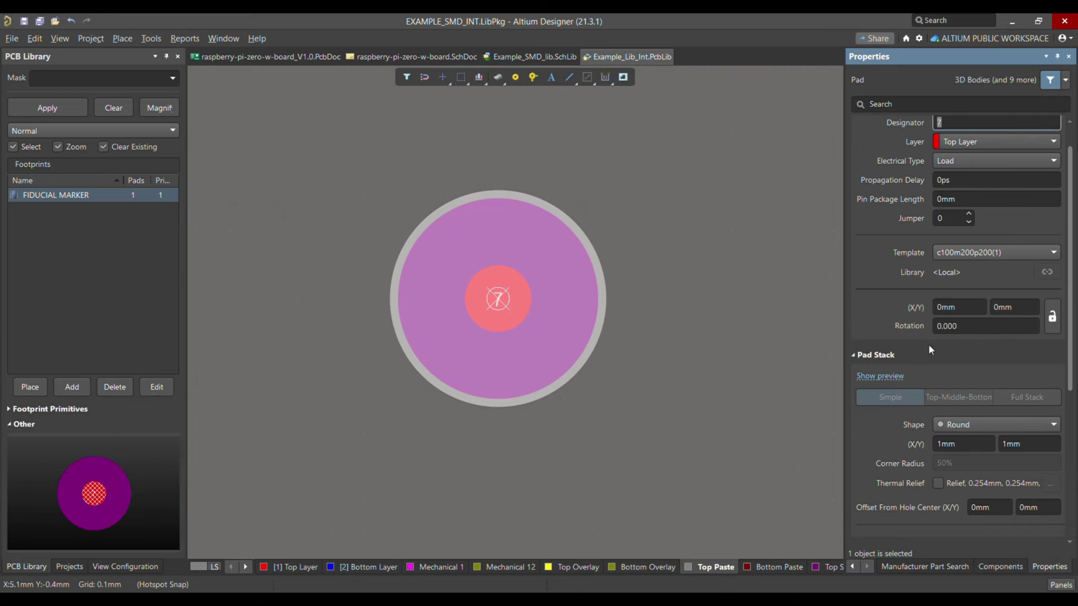
{"action": "scroll", "coordinate": [928, 348], "scroll_direction": "down", "scroll_amount": 5}
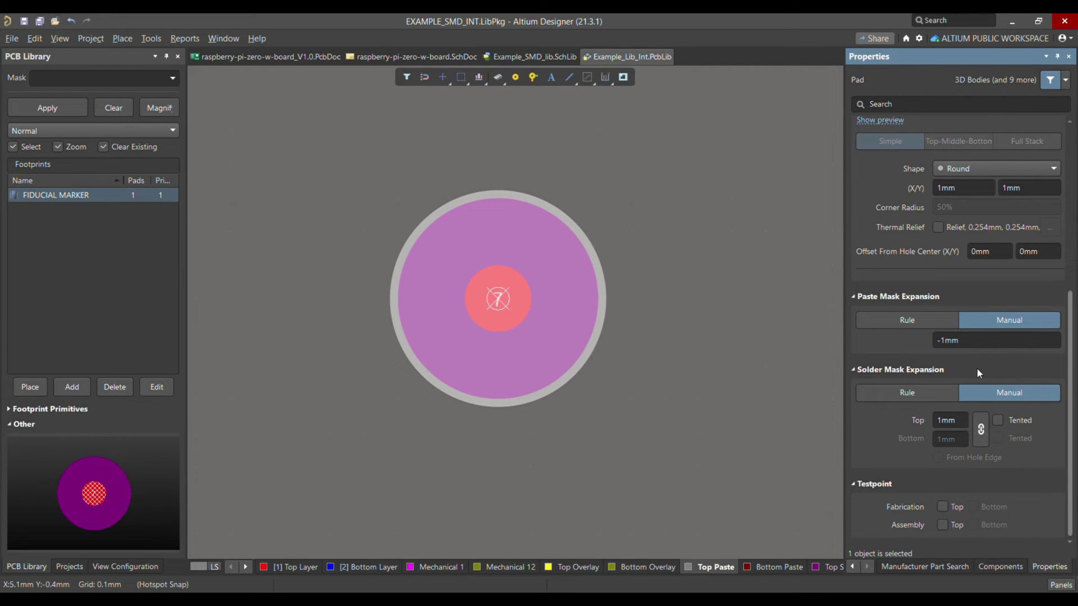
{"action": "left_click", "coordinate": [560, 399]}
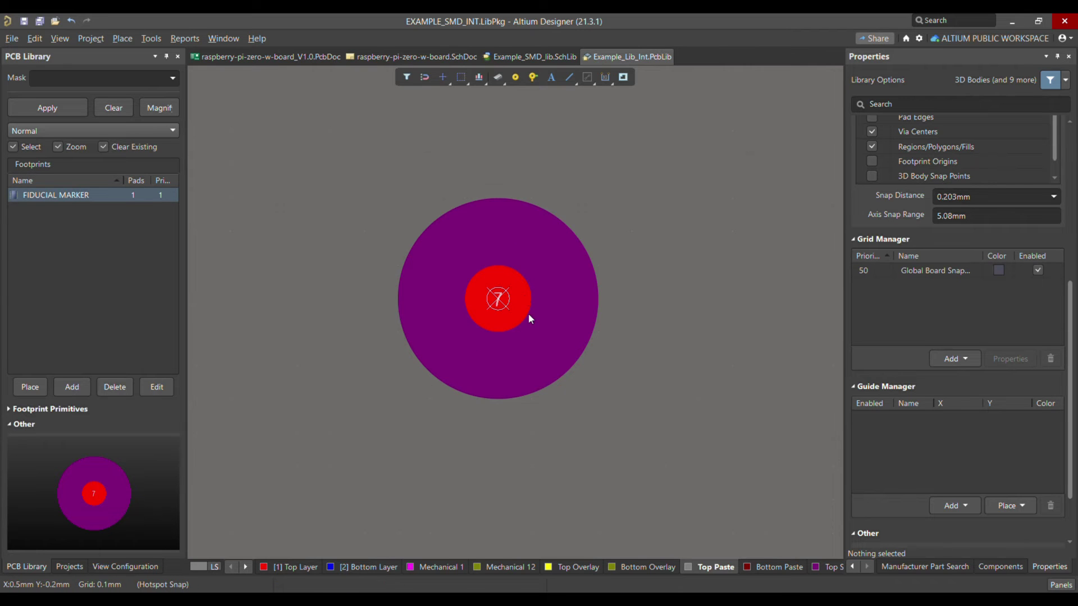
{"action": "key", "text": "3"}
{"action": "scroll", "coordinate": [534, 315], "scroll_direction": "down", "scroll_amount": 2, "text": "ctrl"}
{"action": "right_click_drag", "start_coordinate": [535, 314], "coordinate": [581, 341], "text": "shift"}
{"action": "key", "text": "2"}
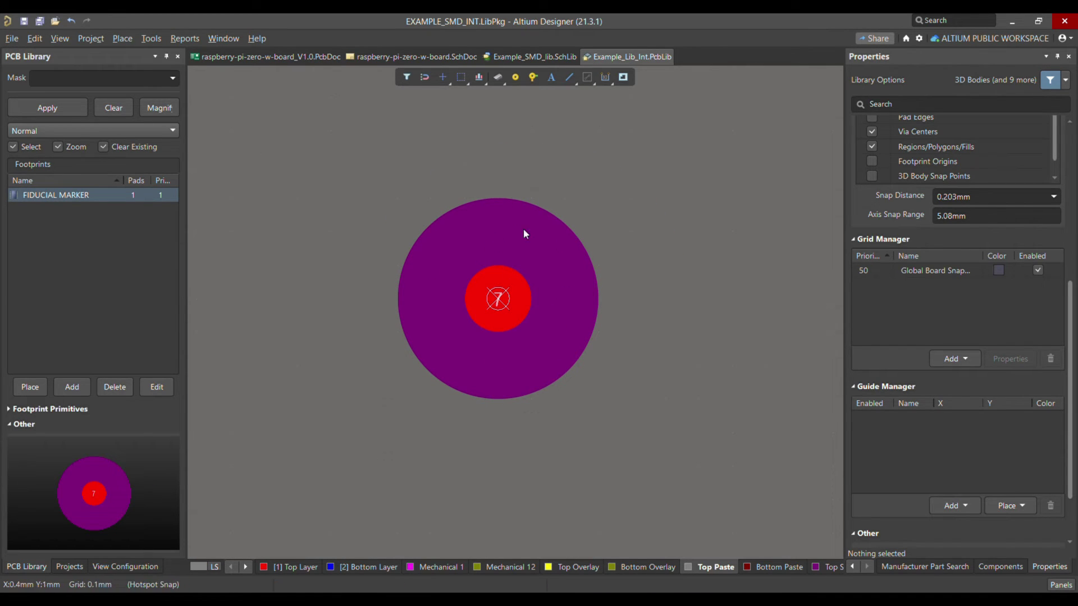
{"action": "left_click", "coordinate": [122, 38]}
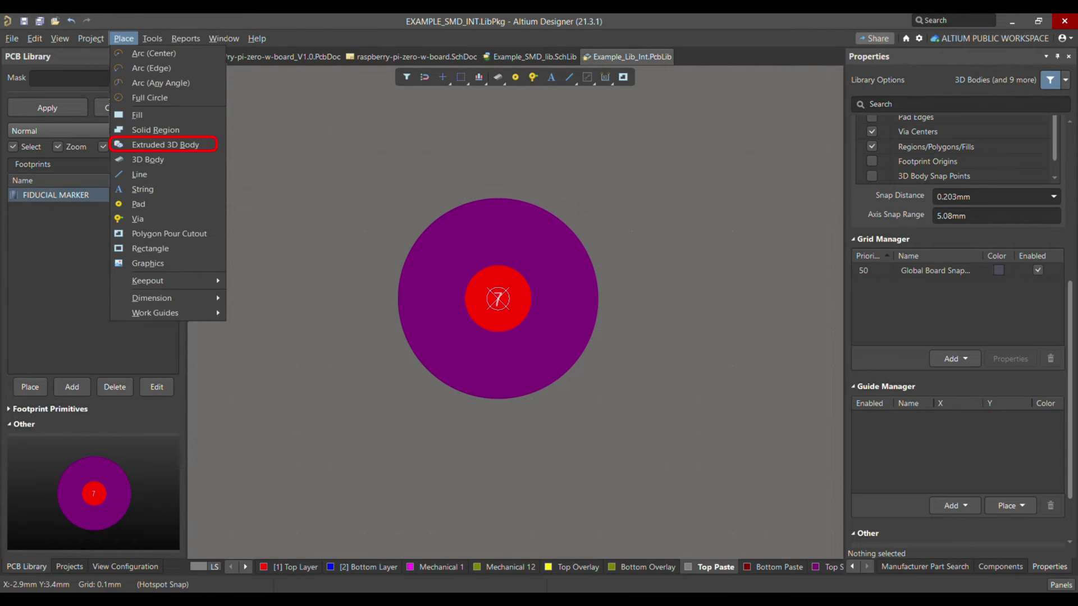
{"action": "key", "text": "b"}
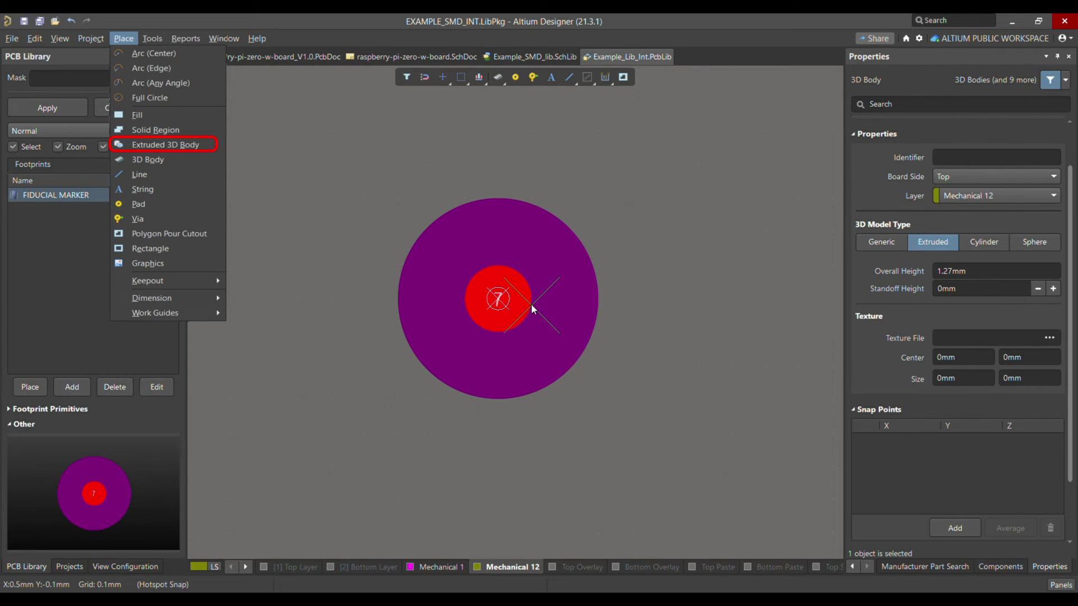
{"action": "key", "text": "Escape"}
{"action": "scroll", "coordinate": [501, 301], "scroll_direction": "up", "scroll_amount": 2, "text": "ctrl"}
{"action": "scroll", "coordinate": [501, 301], "scroll_direction": "up", "scroll_amount": 3, "text": "ctrl"}
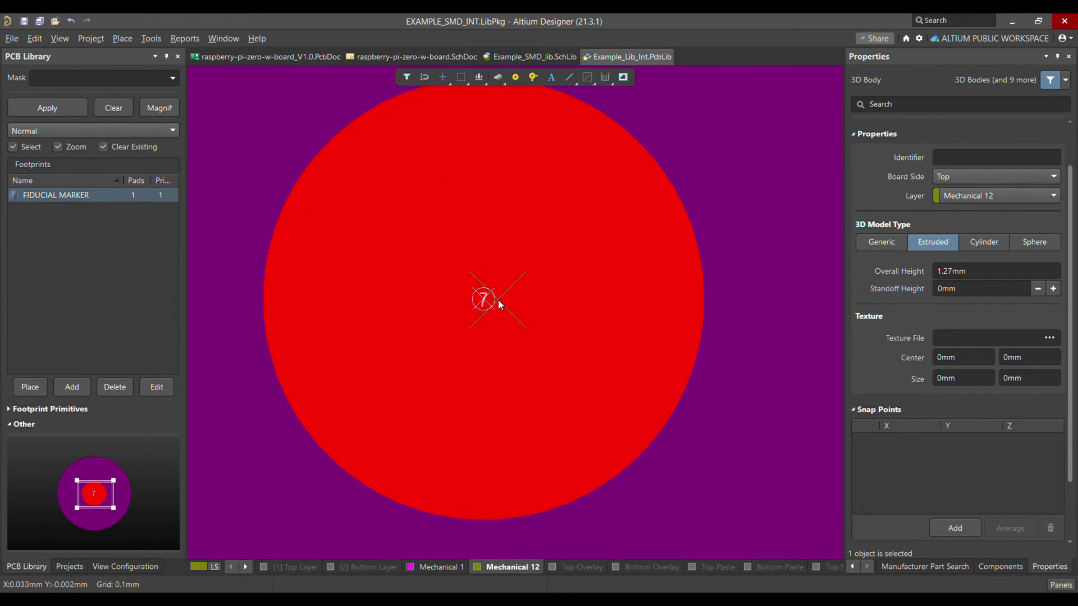
{"action": "scroll", "coordinate": [483, 305], "scroll_direction": "down", "scroll_amount": 5, "text": "ctrl"}
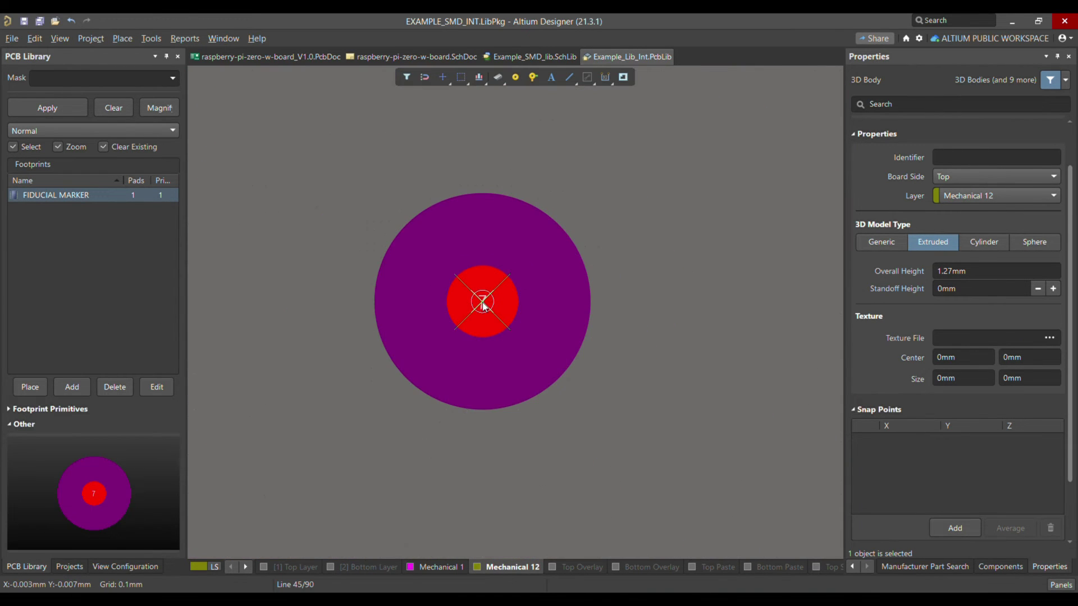
{"action": "left_click", "coordinate": [484, 303]}
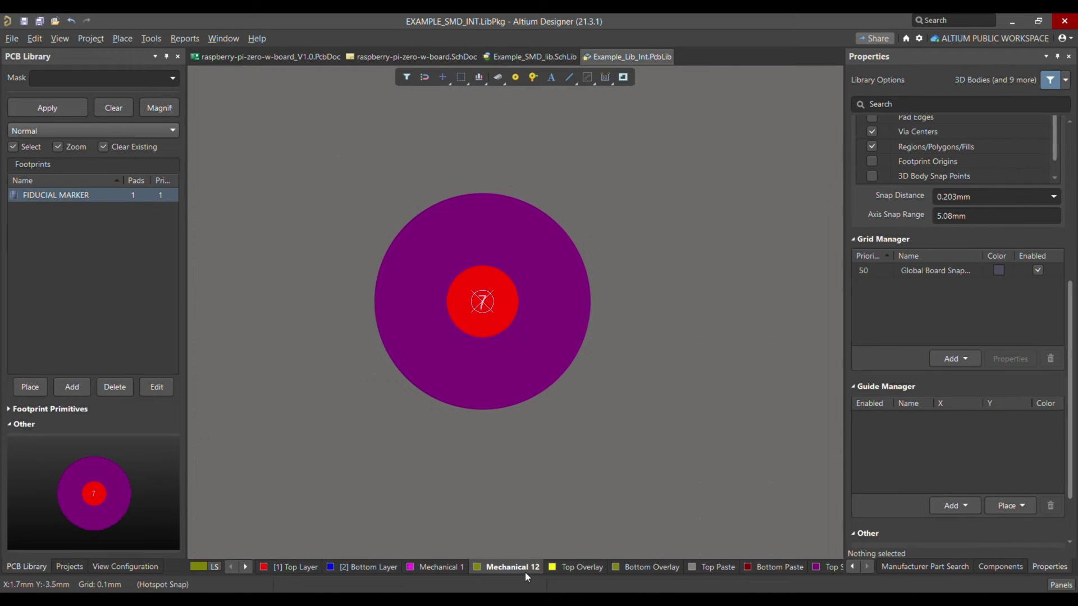
Step: Isolate the Mechanical 12 layer in single layer mode and start placing a 3D body with the Cylinder model type
{"action": "key", "text": "shift+s"}
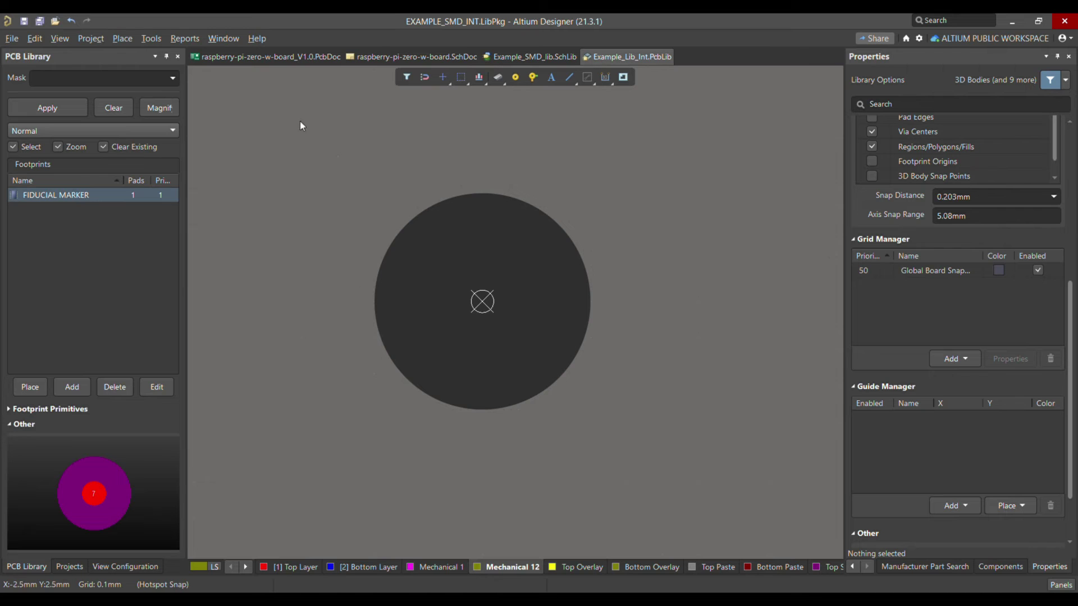
{"action": "left_click", "coordinate": [123, 39]}
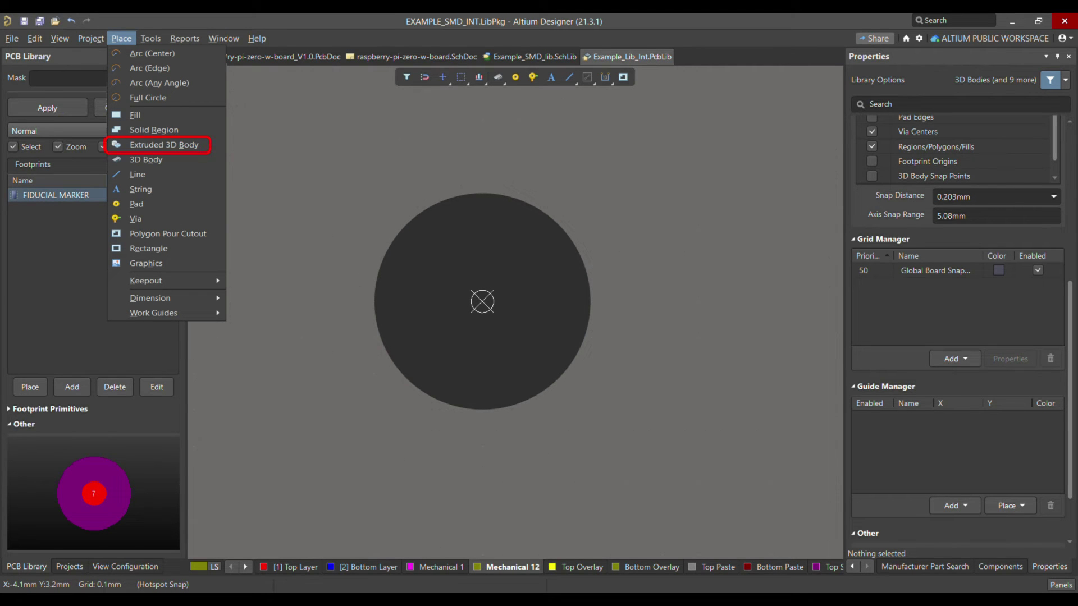
{"action": "left_click", "coordinate": [164, 145]}
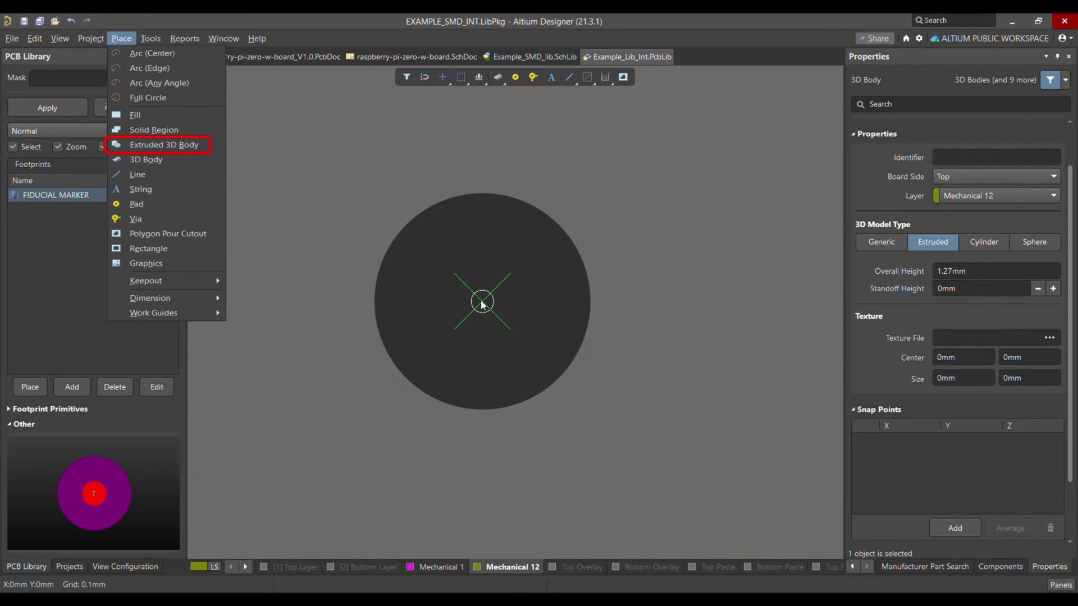
{"action": "scroll", "coordinate": [481, 303], "scroll_direction": "up", "scroll_amount": 3, "text": "ctrl"}
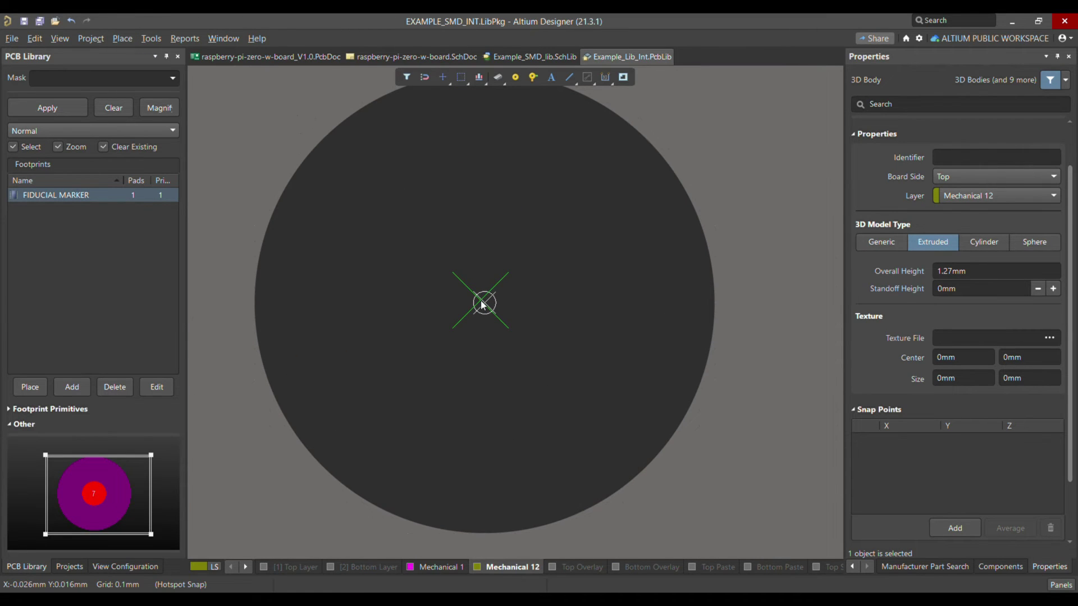
{"action": "scroll", "coordinate": [485, 301], "scroll_direction": "up", "scroll_amount": 3, "text": "ctrl"}
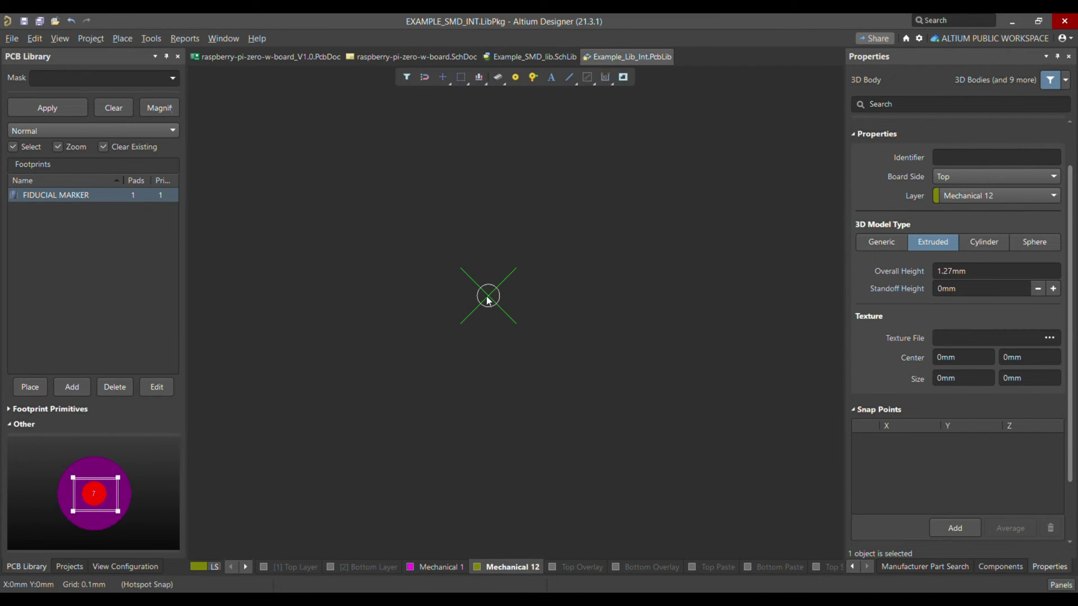
{"action": "scroll", "coordinate": [488, 300], "scroll_direction": "down", "scroll_amount": 4, "text": "ctrl"}
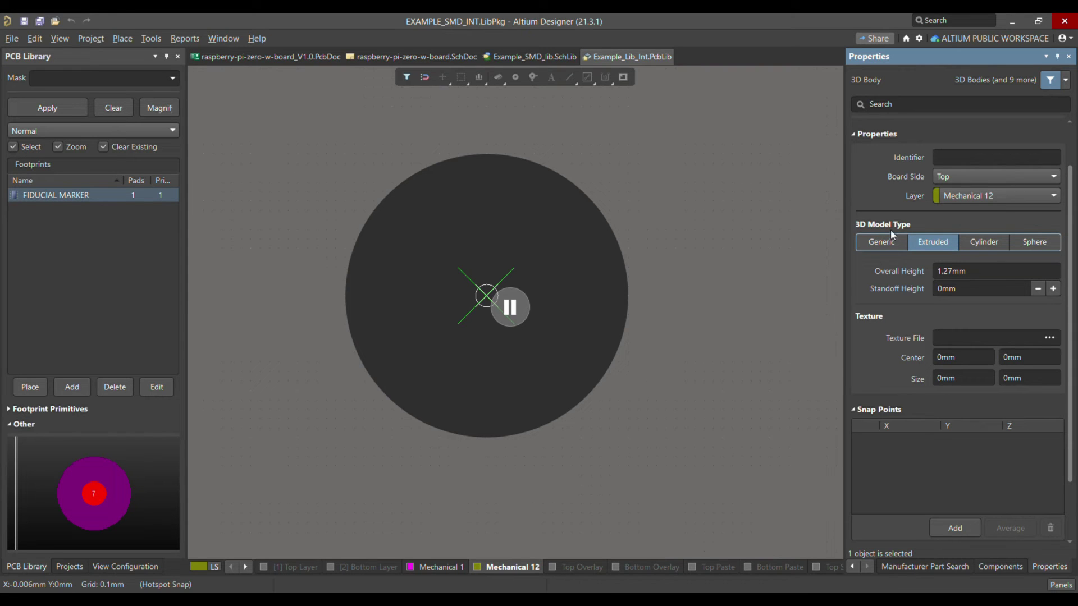
{"action": "left_click", "coordinate": [984, 242]}
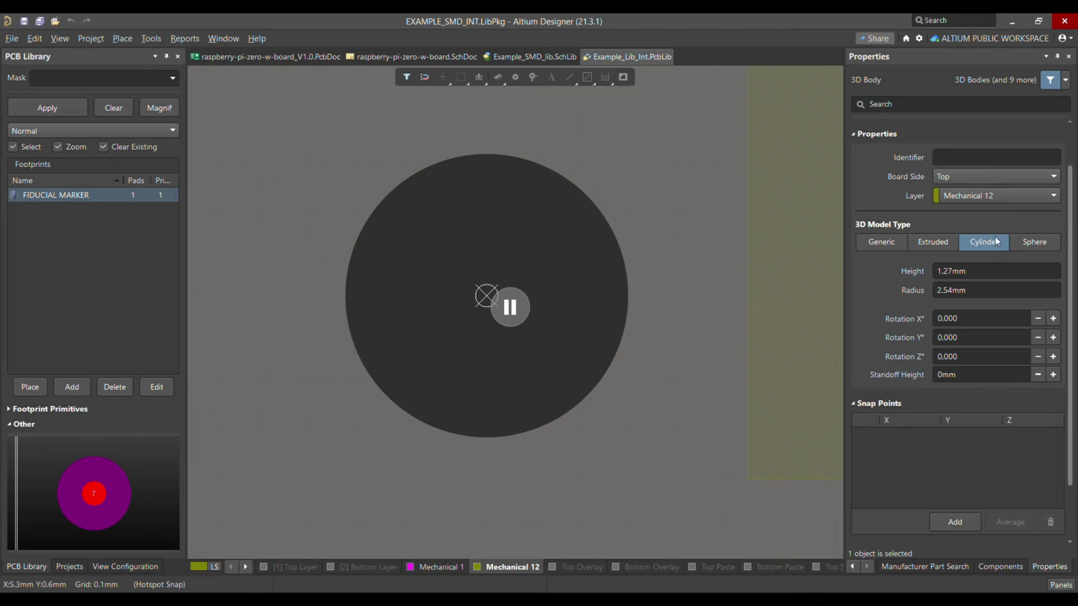
Step: Set the cylinder's height to 0.1 mm, radius to 0.5 mm and standoff height to -0.02 mm, and place it at the footprint's origin
{"action": "left_click", "coordinate": [988, 277]}
{"action": "type", "text": "0.1"}
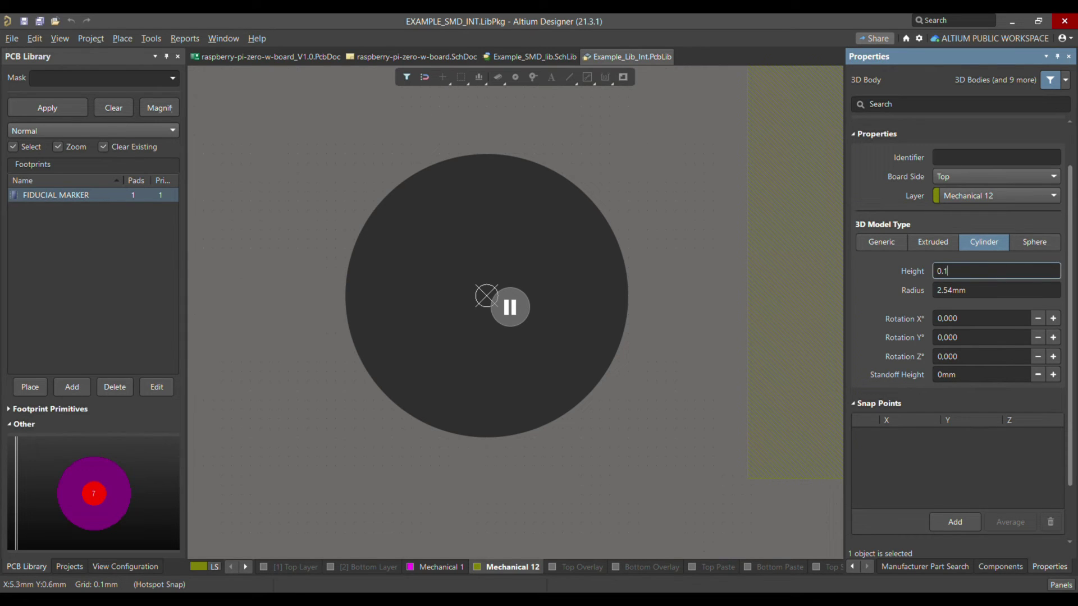
{"action": "left_click", "coordinate": [990, 292]}
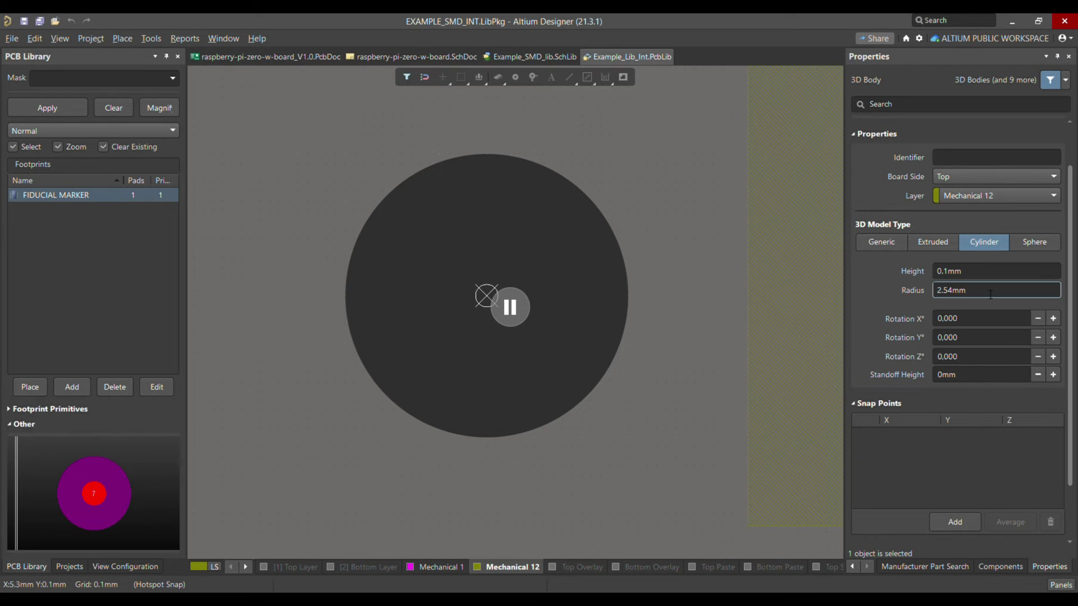
{"action": "left_click", "coordinate": [990, 292]}
{"action": "type", "text": "0.5"}
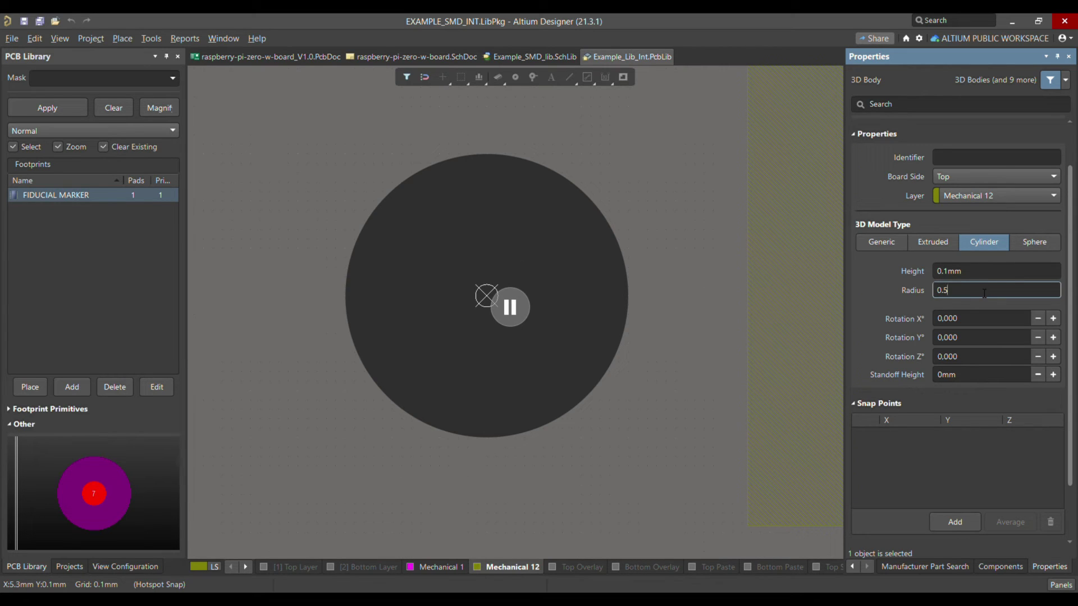
{"action": "key", "text": "Return"}
{"action": "left_click", "coordinate": [969, 380]}
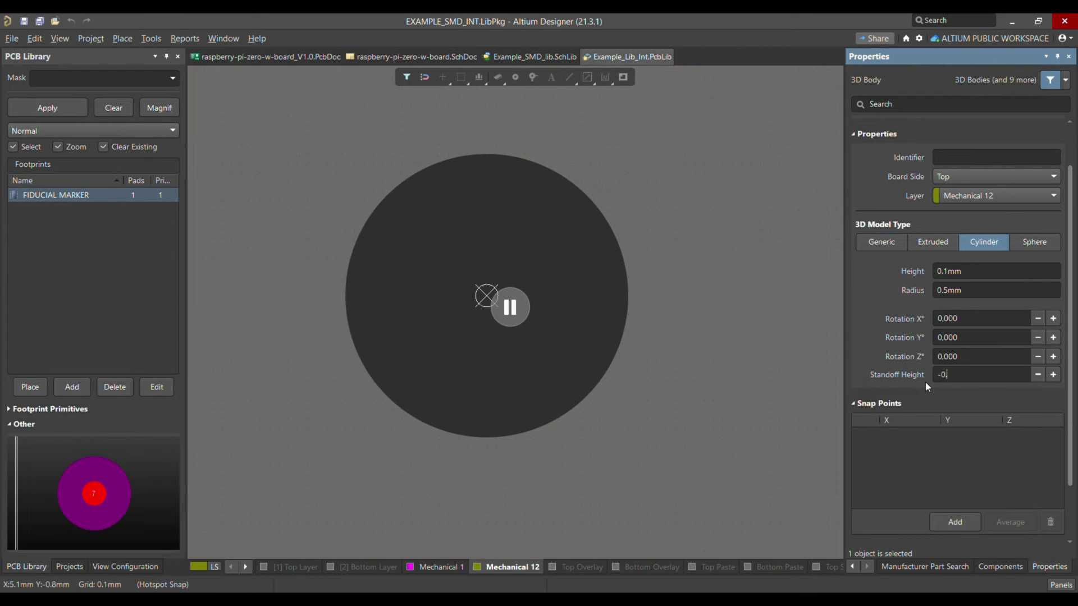
{"action": "type", "text": "-0.02"}
{"action": "key", "text": "Return"}
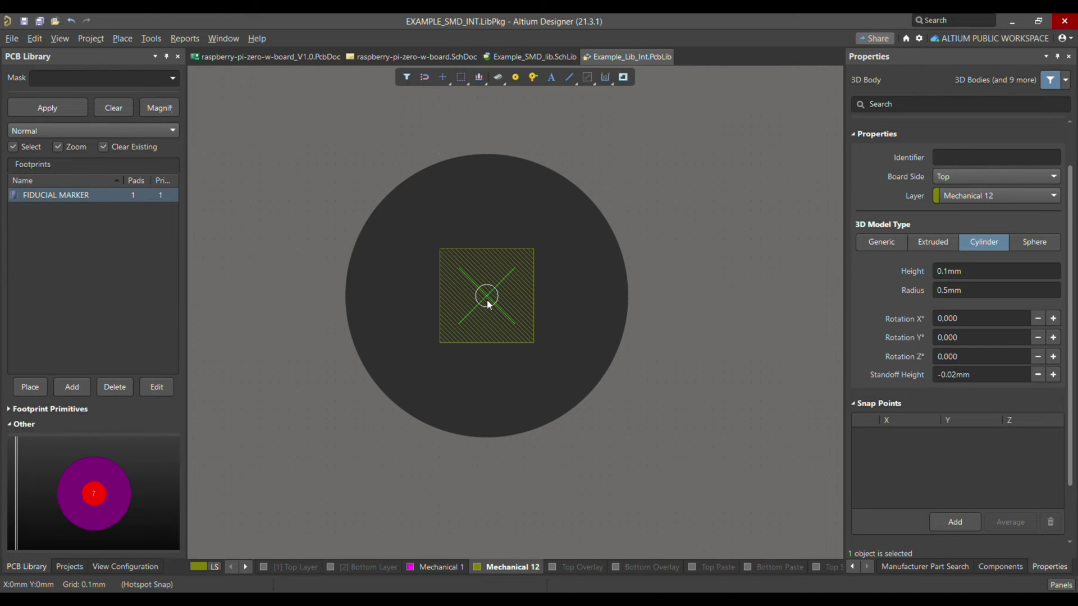
{"action": "scroll", "coordinate": [487, 298], "scroll_direction": "up", "scroll_amount": 3, "text": "ctrl"}
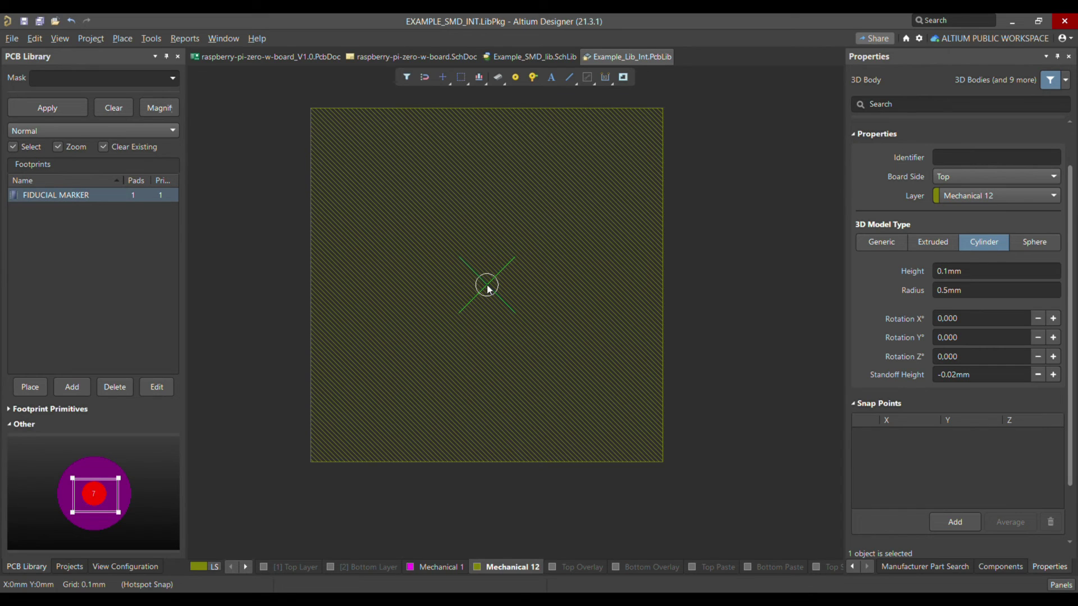
{"action": "left_click", "coordinate": [487, 284]}
Step: Inspect the cylinder body in 3D from the top and bottom sides, and return to the 2D view
{"action": "key", "text": "3"}
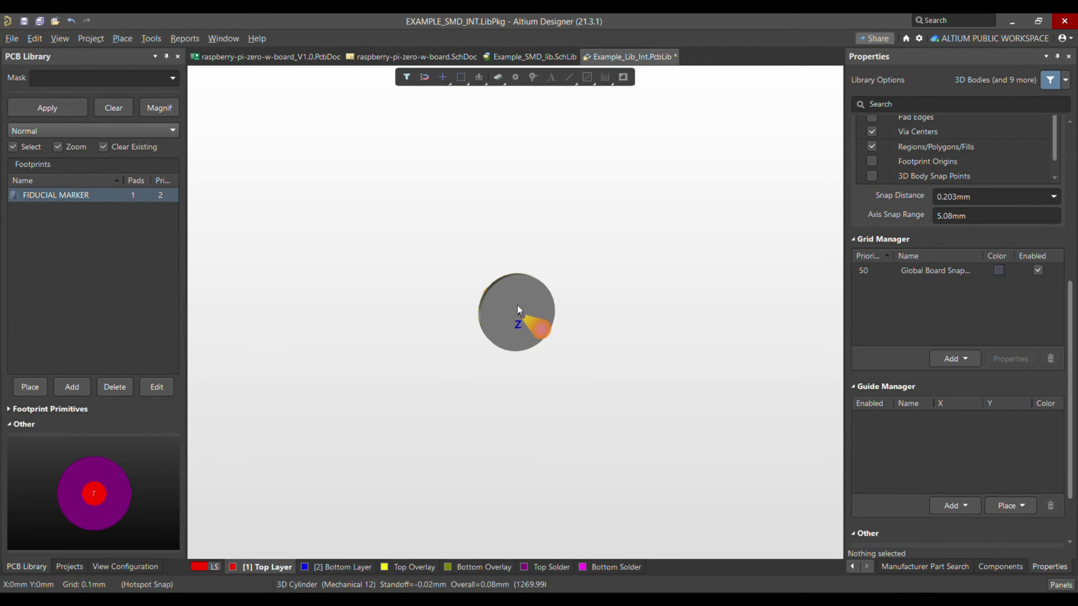
{"action": "right_click_drag", "start_coordinate": [517, 304], "coordinate": [564, 329], "text": "shift"}
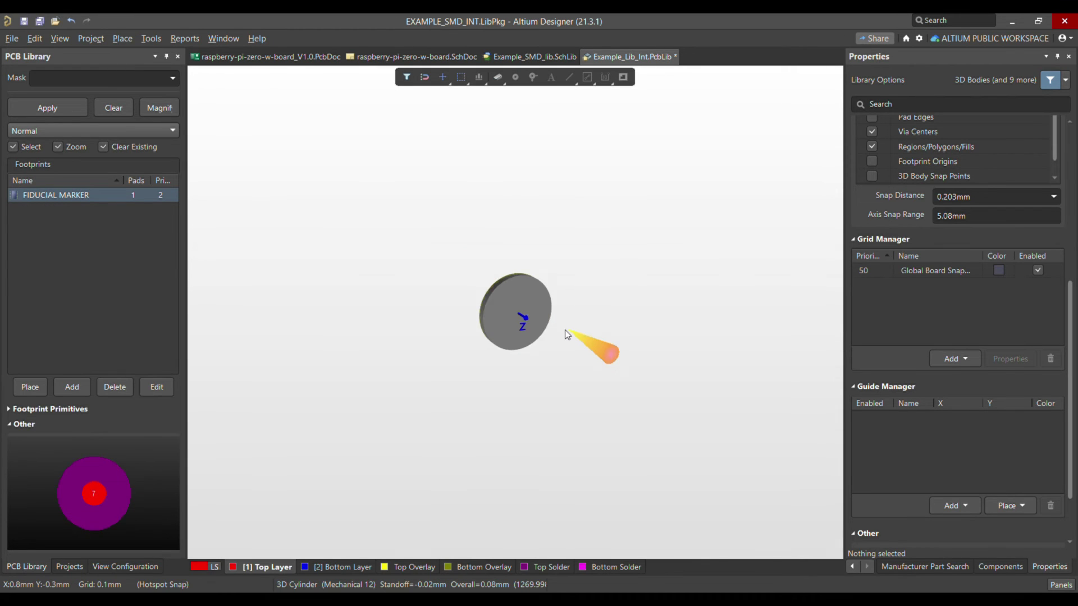
{"action": "scroll", "coordinate": [564, 329], "scroll_direction": "up", "scroll_amount": 3, "text": "ctrl"}
{"action": "key", "text": "ctrl+f"}
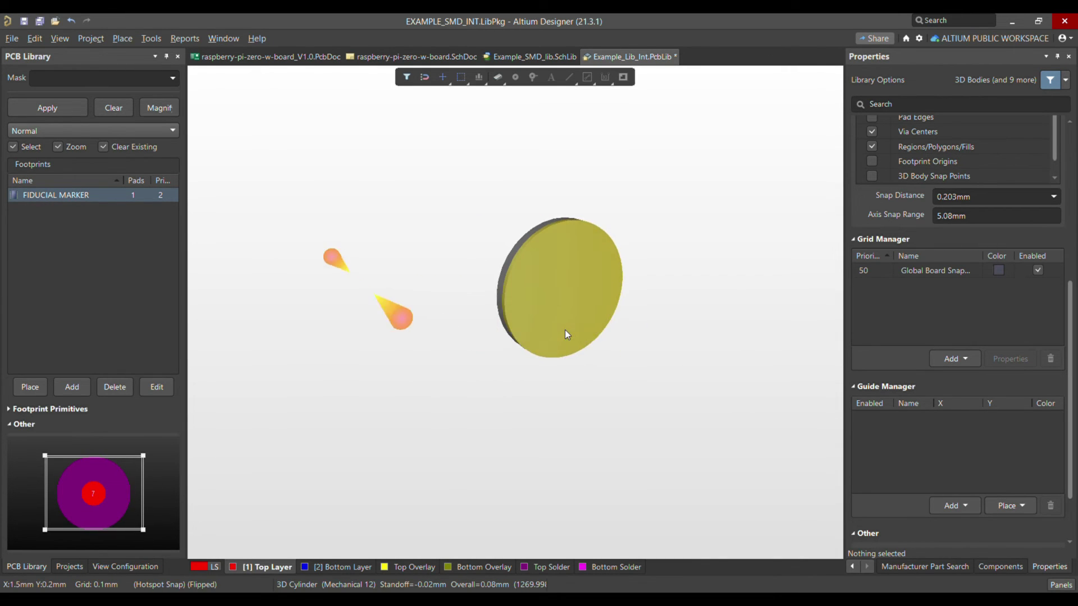
{"action": "key", "text": "ctrl+f"}
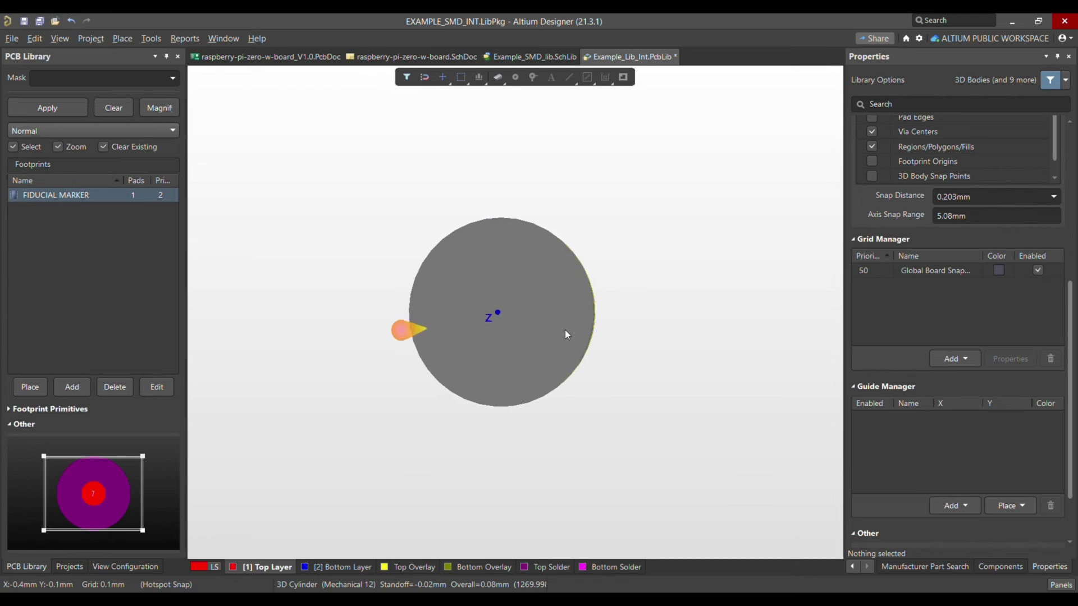
{"action": "key", "text": "ctrl+f"}
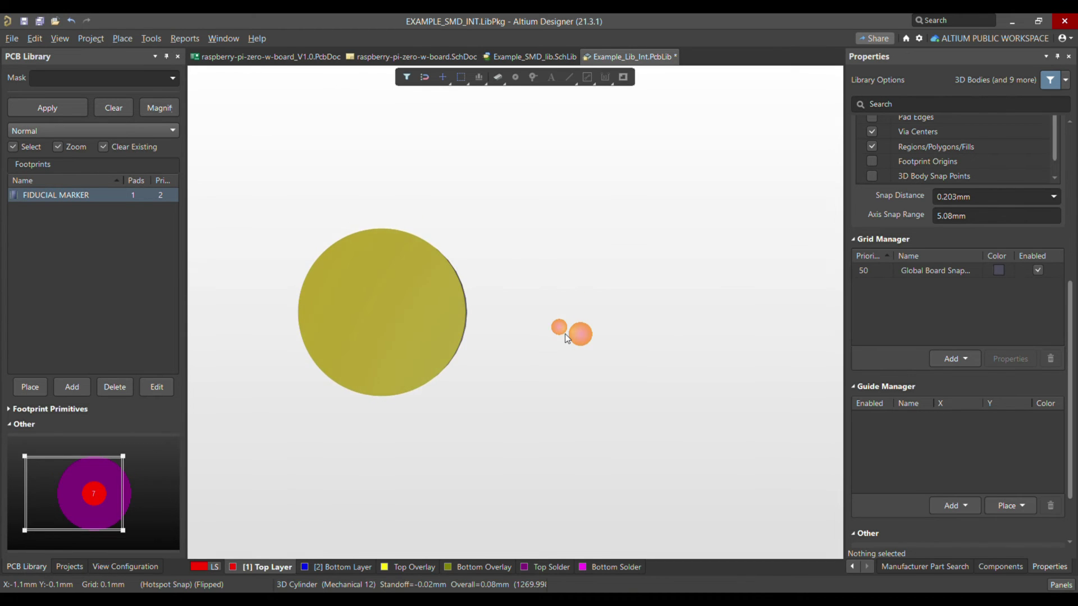
{"action": "key", "text": "2"}
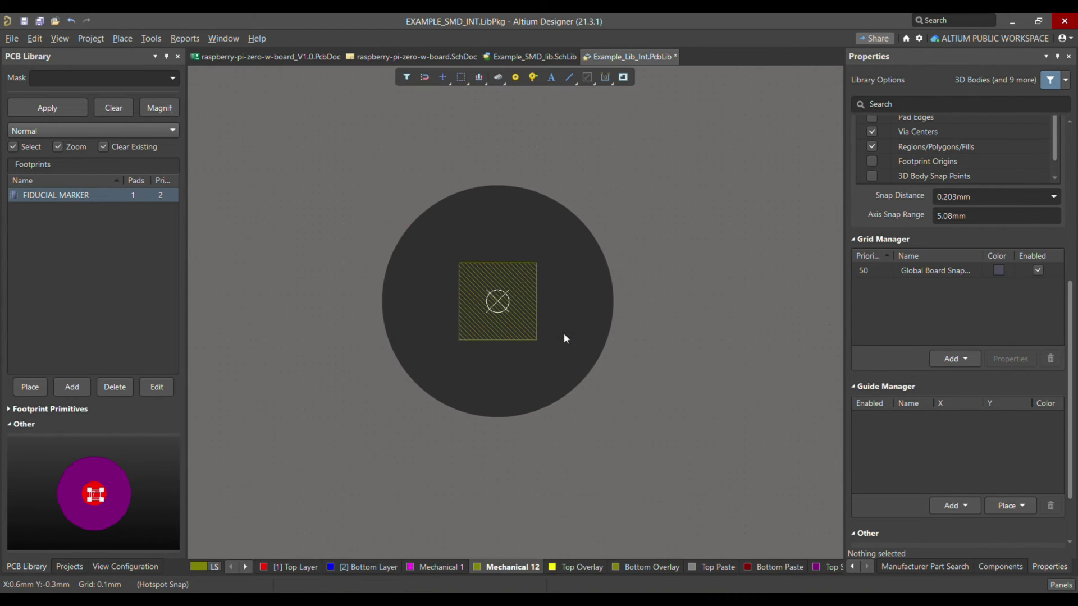
Step: Set the cylinder 3D body's standoff height to -0.2 mm
{"action": "left_click", "coordinate": [520, 289]}
{"action": "left_click", "coordinate": [956, 375]}
{"action": "key", "text": "BackSpace"}
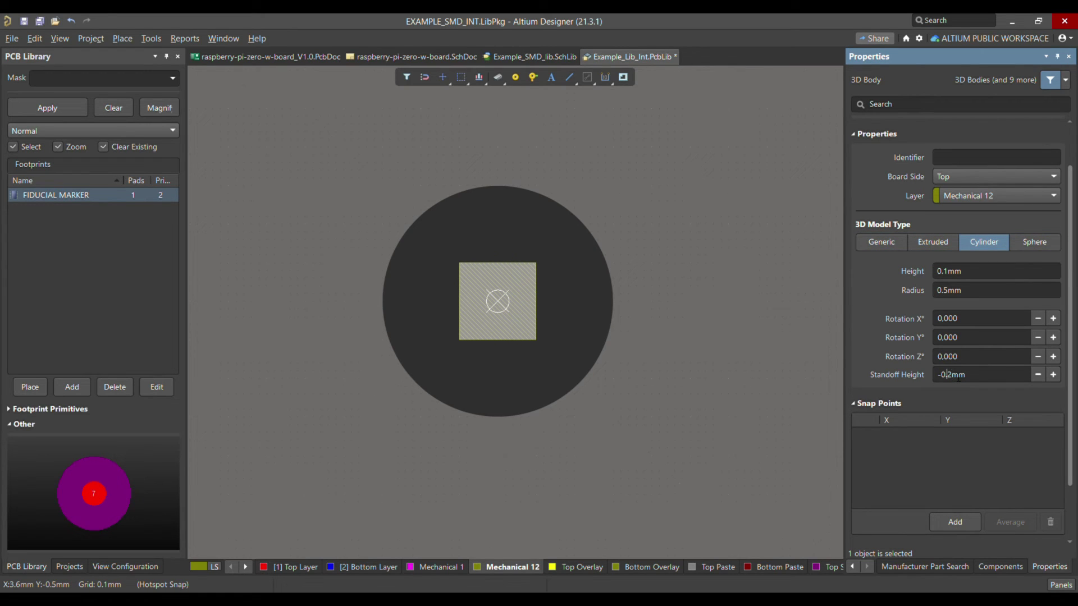
{"action": "key", "text": "Return"}
{"action": "left_click", "coordinate": [555, 310]}
Step: Inspect the offset of the cylinder body in 3D from the side, and return to the 2D view
{"action": "key", "text": "3"}
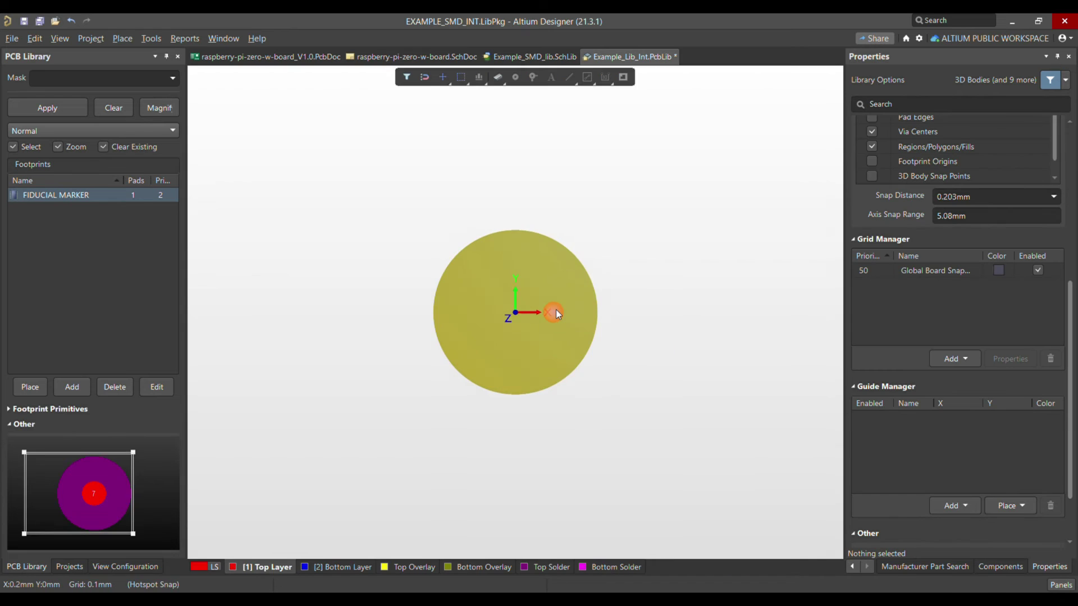
{"action": "right_click_drag", "start_coordinate": [566, 313], "coordinate": [207, 369], "text": "shift"}
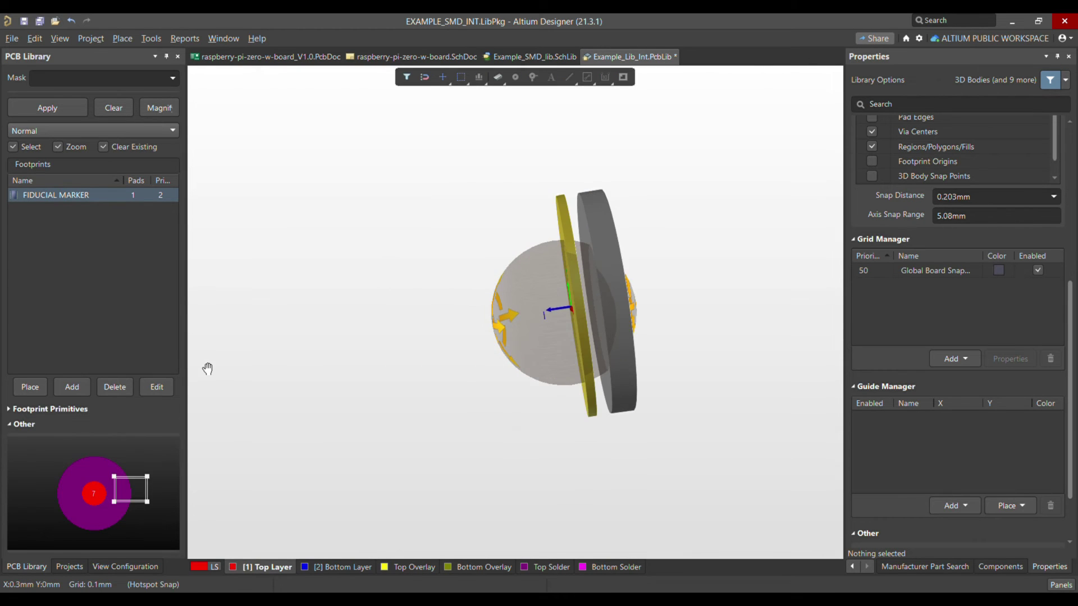
{"action": "key", "text": "0"}
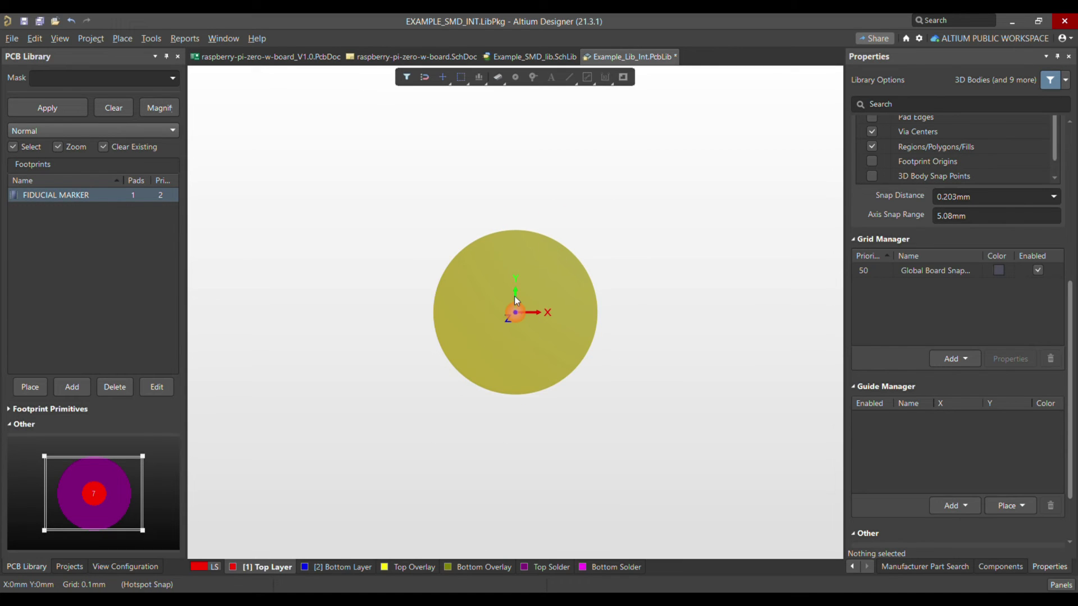
{"action": "key", "text": "2"}
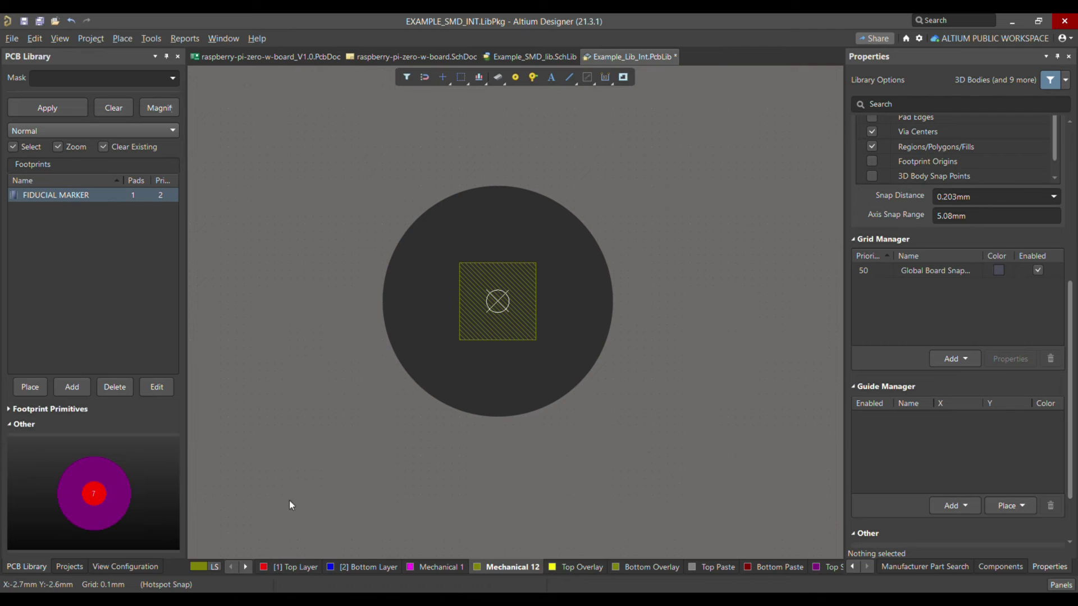
Step: Make the Top Layer active and save the footprint library
{"action": "left_click", "coordinate": [277, 568]}
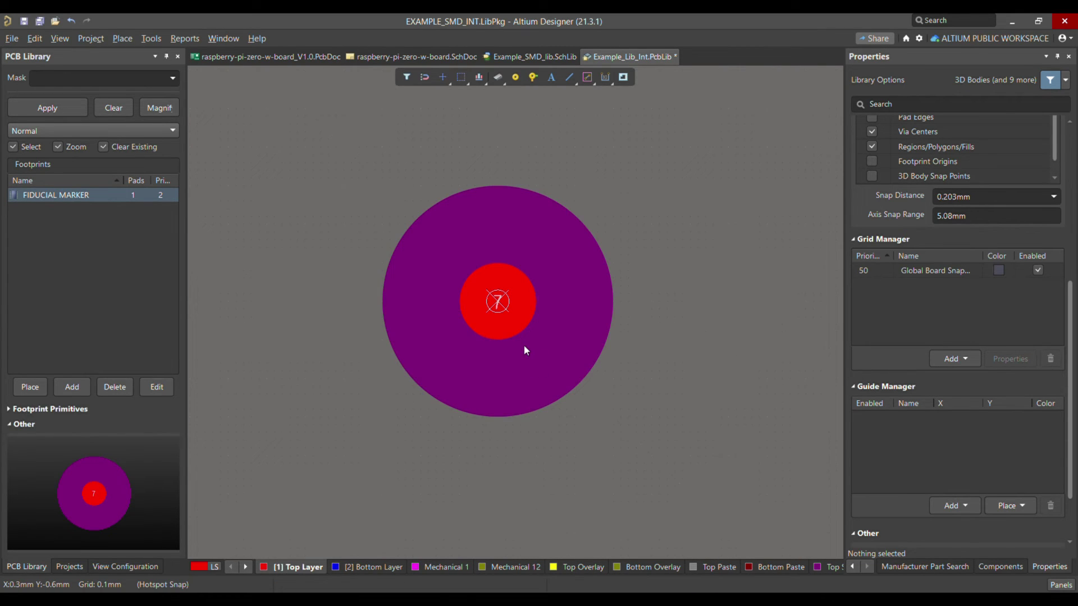
{"action": "scroll", "coordinate": [524, 344], "scroll_direction": "down", "scroll_amount": 2, "text": "ctrl"}
{"action": "key", "text": "ctrl+s"}
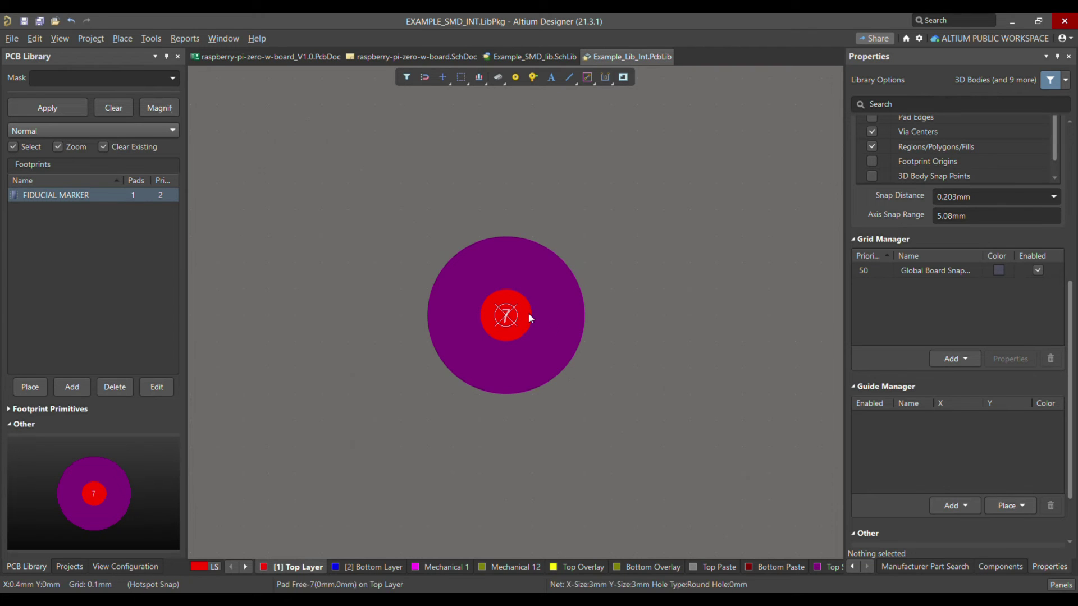
{"action": "left_click", "coordinate": [534, 319]}
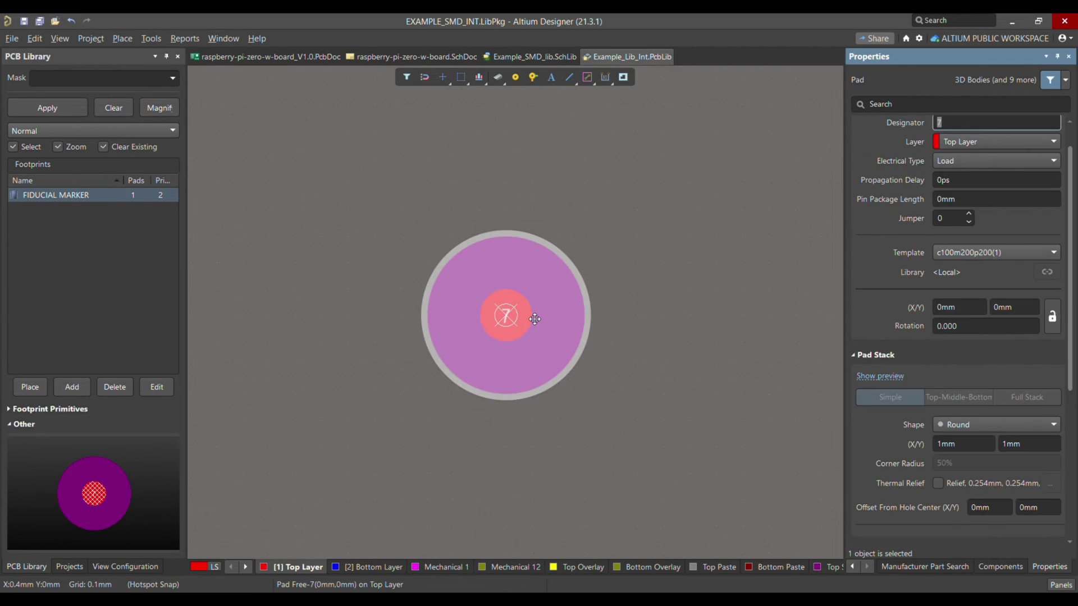
{"action": "scroll", "coordinate": [534, 319], "scroll_direction": "up", "scroll_amount": 2, "text": "ctrl"}
{"action": "left_click", "coordinate": [585, 299]}
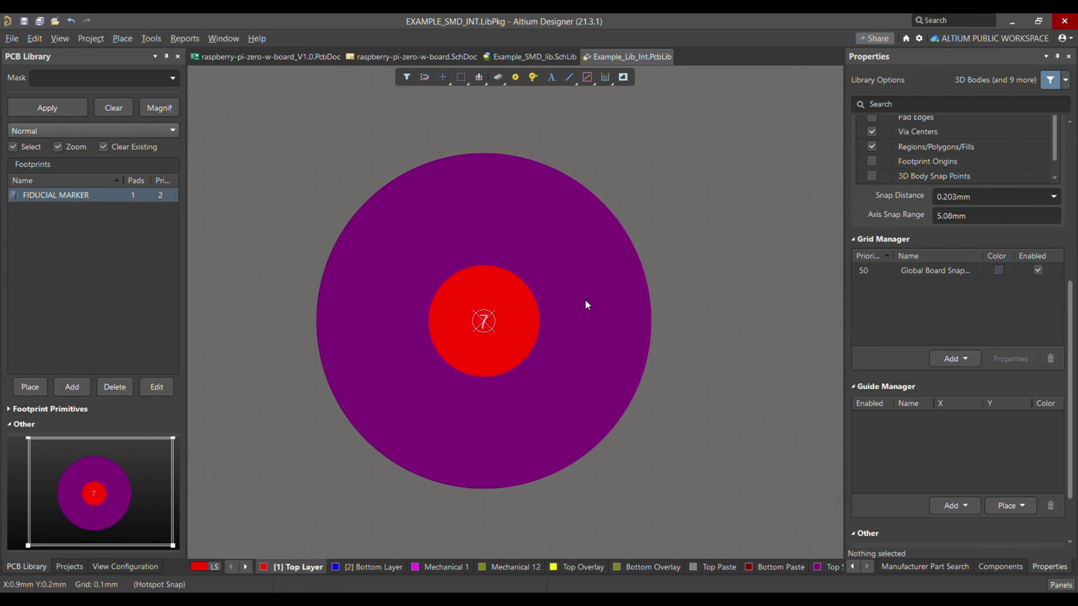
{"action": "scroll", "coordinate": [447, 269], "scroll_direction": "down", "scroll_amount": 1, "text": "ctrl"}
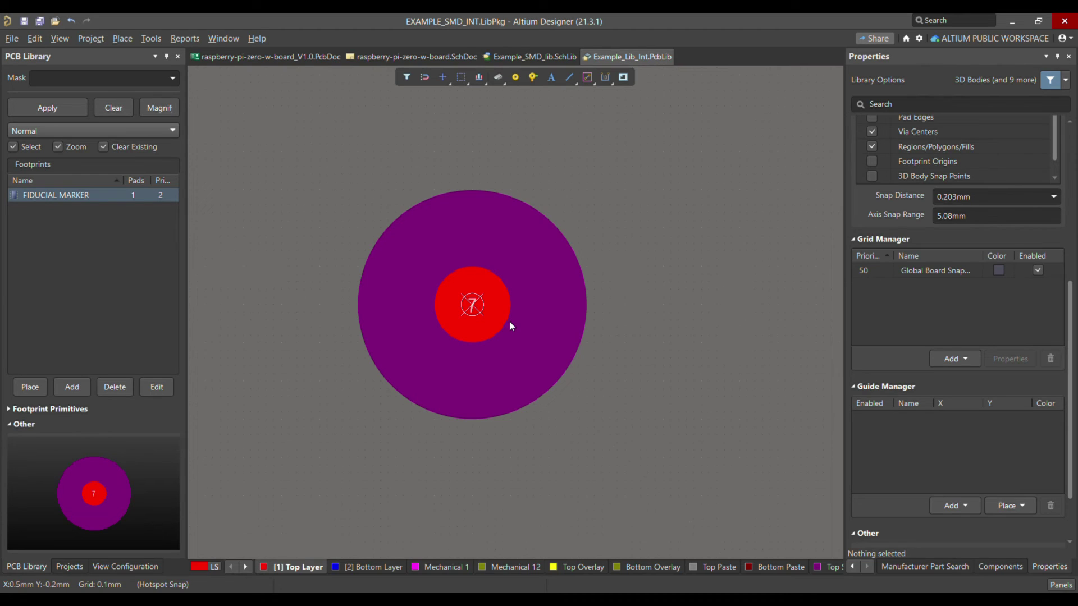
Step: Place a full-circle keepout on the Top Layer, centred on the footprint's origin, with a radius of about 1.6 mm
{"action": "left_click", "coordinate": [132, 37]}
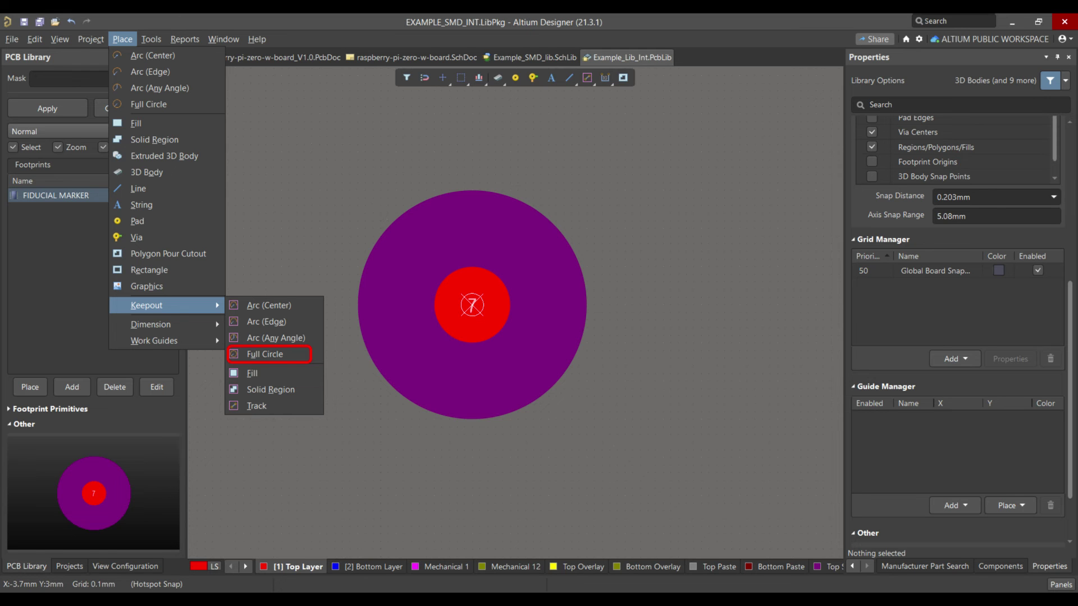
{"action": "left_click", "coordinate": [265, 355]}
{"action": "left_click", "coordinate": [473, 306]}
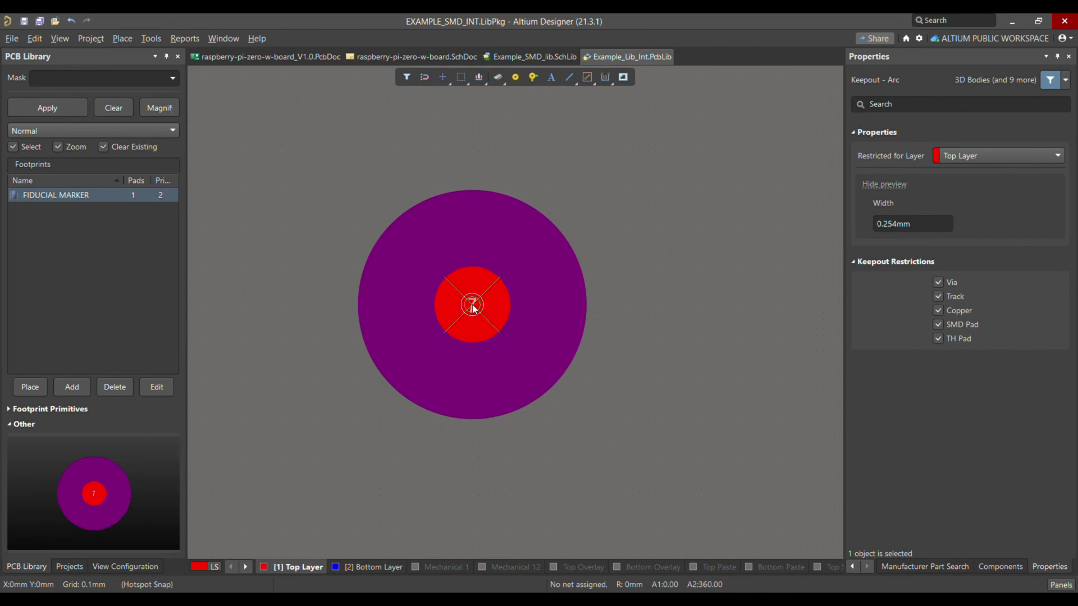
{"action": "left_click", "coordinate": [599, 296]}
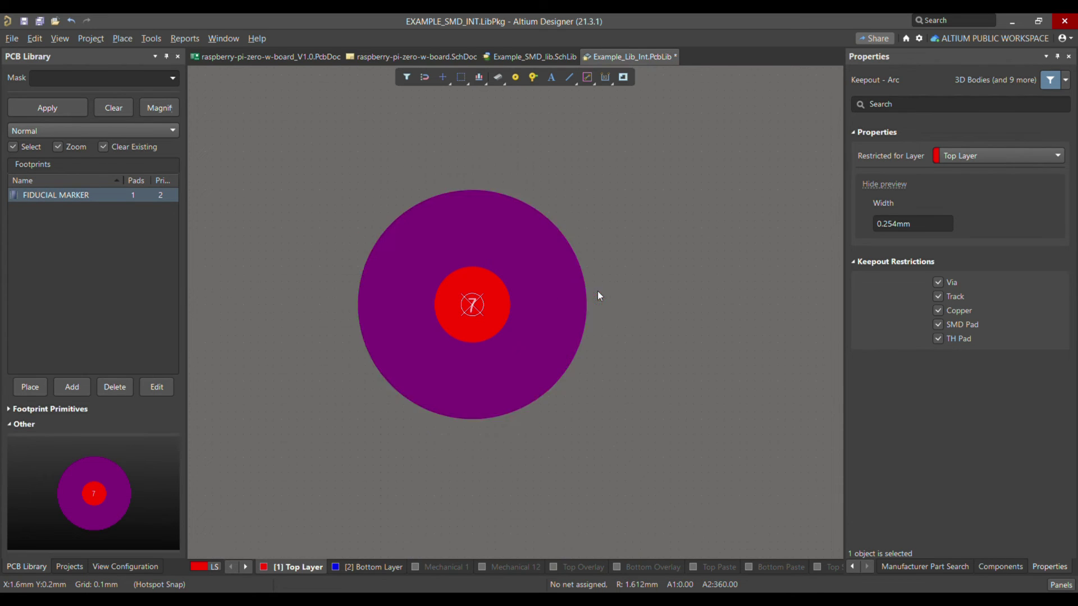
{"action": "key", "text": "Escape"}
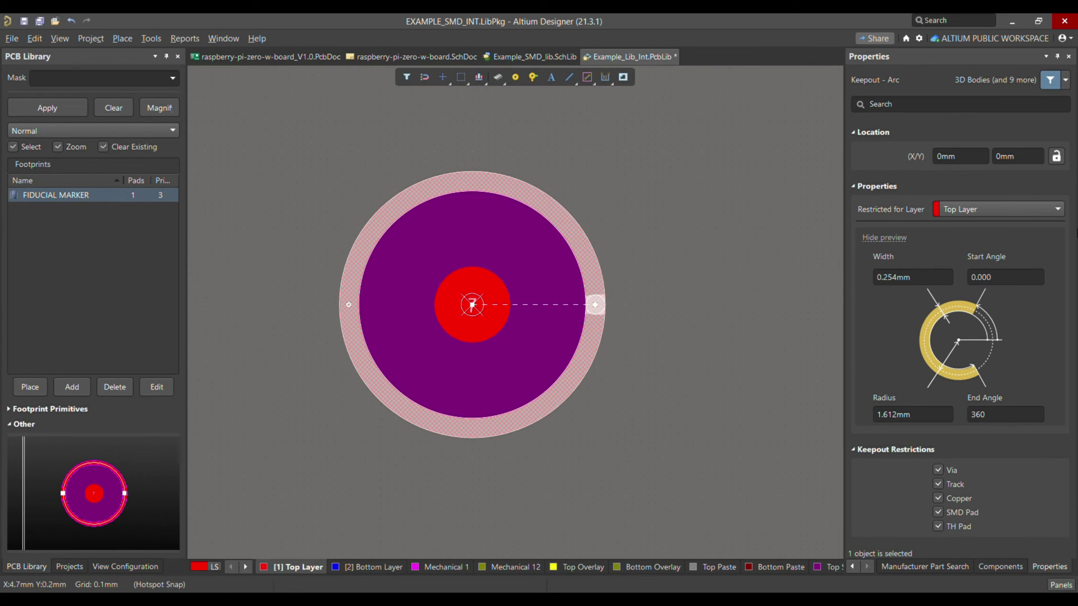
Step: Set the keepout circle's width to 0.1 mm
{"action": "left_click", "coordinate": [936, 277]}
{"action": "key", "text": "ctrl+a"}
{"action": "type", "text": "0.1"}
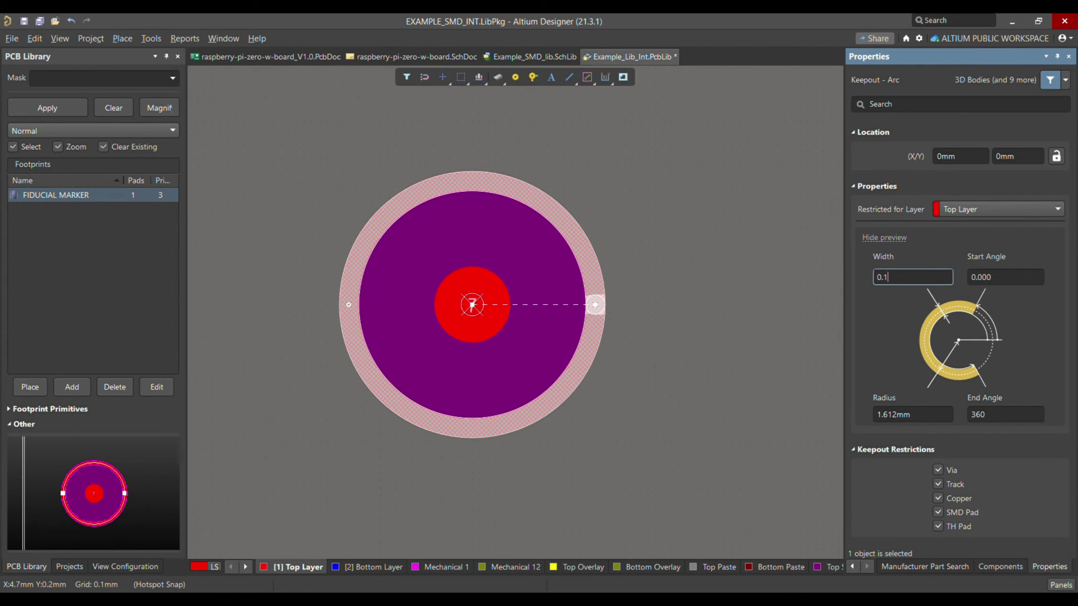
{"action": "key", "text": "Tab"}
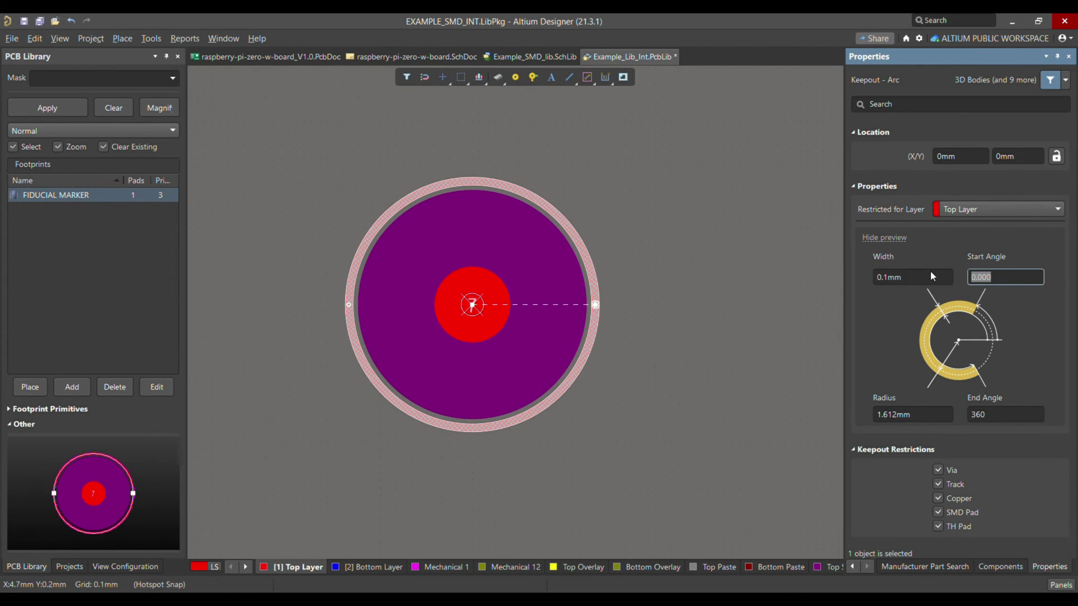
Step: Set the keepout circle's width to 0.01 mm and its radius to 1.5 mm, and save the footprint library
{"action": "left_click", "coordinate": [926, 277]}
{"action": "type", "text": "0.01"}
{"action": "key", "text": "Tab"}
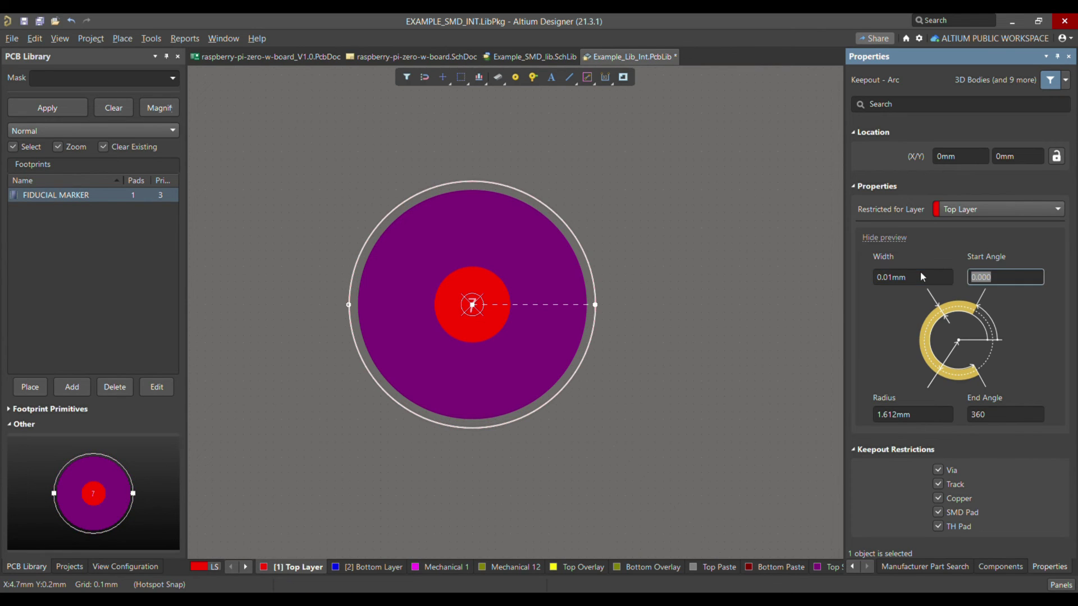
{"action": "key", "text": "Tab"}
{"action": "left_click", "coordinate": [922, 415]}
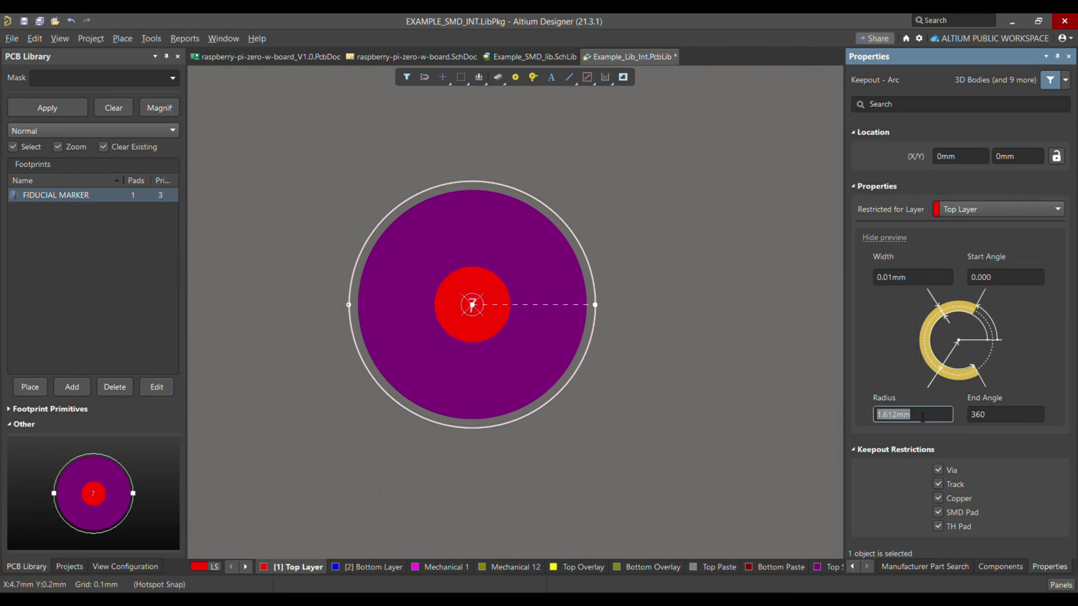
{"action": "type", "text": "1.5"}
{"action": "key", "text": "Tab"}
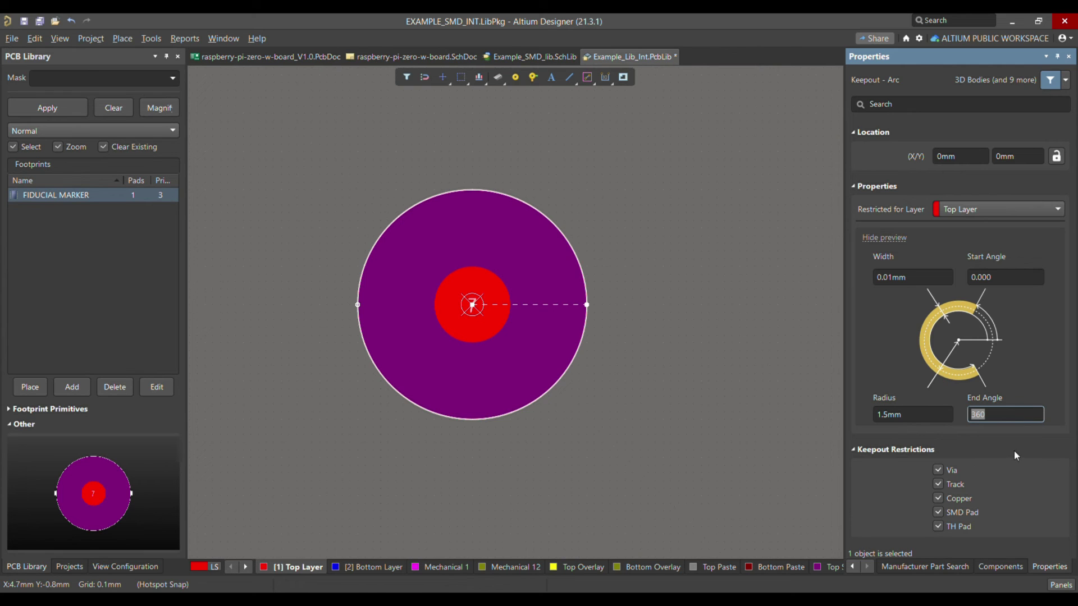
{"action": "left_click", "coordinate": [698, 396]}
{"action": "key", "text": "ctrl+s"}
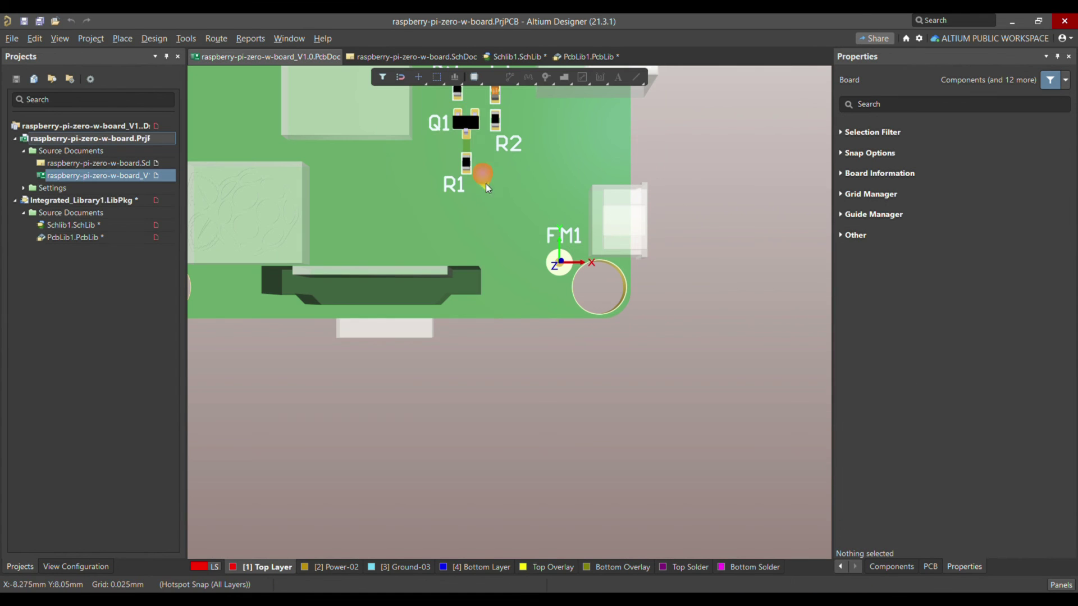
Step: On the Raspberry Pi board, try to move transistor Q1 onto fiducial marker FM1 to test its keepout, and return to the 2D view
{"action": "left_click_drag", "start_coordinate": [466, 122], "coordinate": [553, 243]}
{"action": "scroll", "coordinate": [556, 278], "scroll_direction": "up", "scroll_amount": 5, "text": "ctrl"}
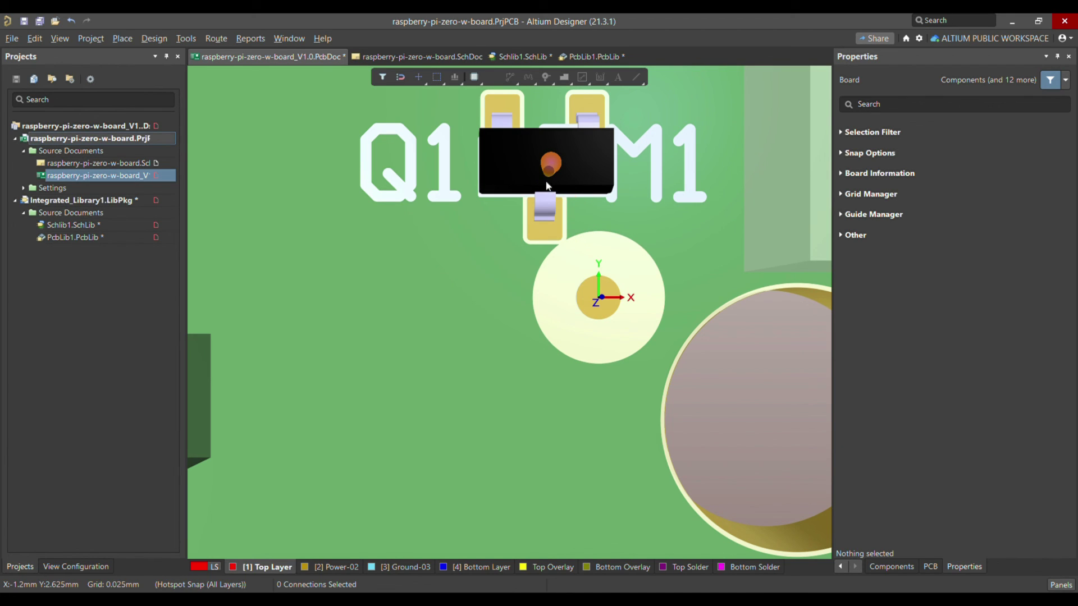
{"action": "left_click_drag", "start_coordinate": [547, 186], "coordinate": [506, 141]}
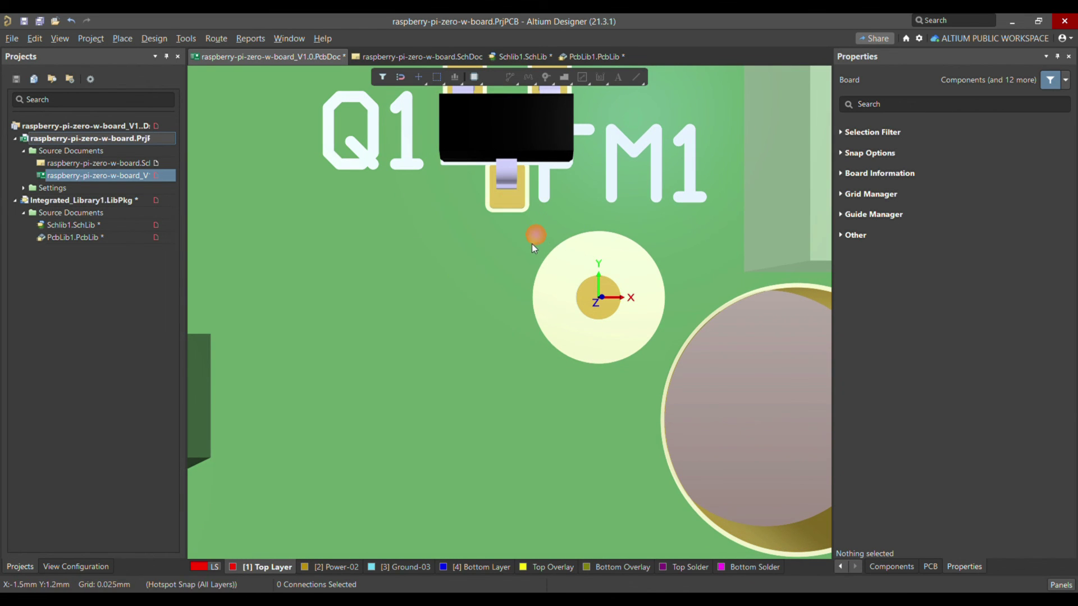
{"action": "key", "text": "2"}
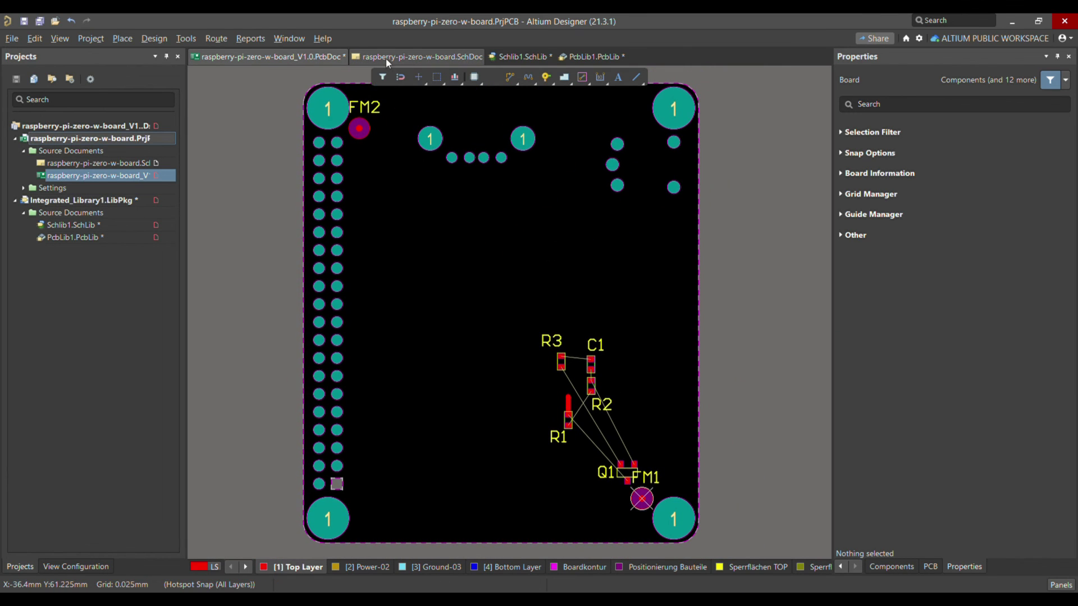
Step: Review the fiducial marker footprint in PcbLib1.PcbLib and Example_Lib_Int.PcbLib, and return to the symbol in Example_SMD_lib.SchLib
{"action": "left_click", "coordinate": [593, 57]}
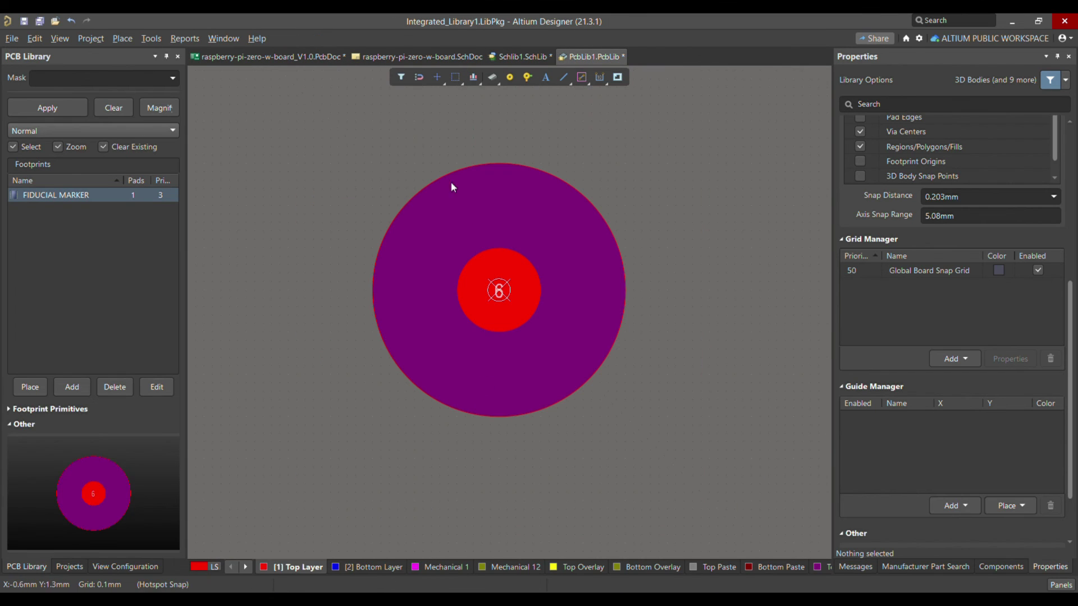
{"action": "key", "text": "3"}
{"action": "key", "text": "2"}
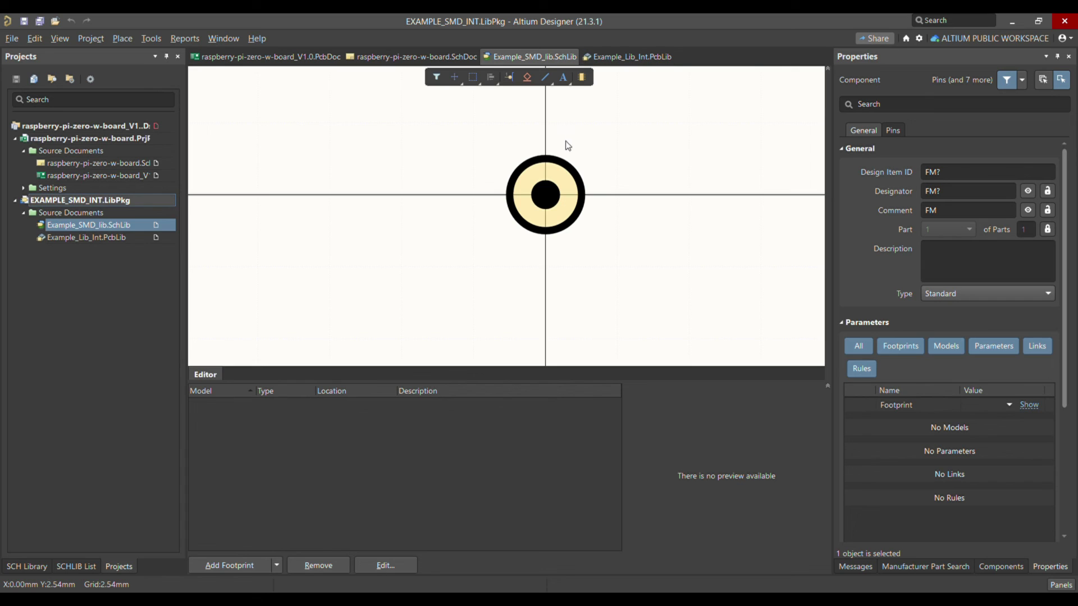
{"action": "left_click", "coordinate": [612, 57]}
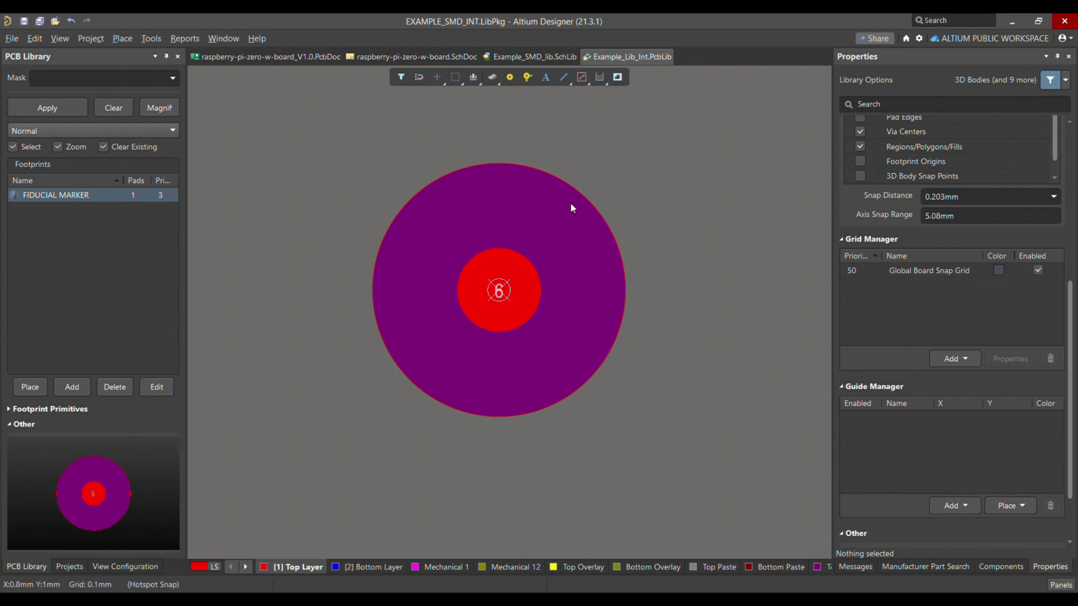
{"action": "left_click", "coordinate": [562, 55]}
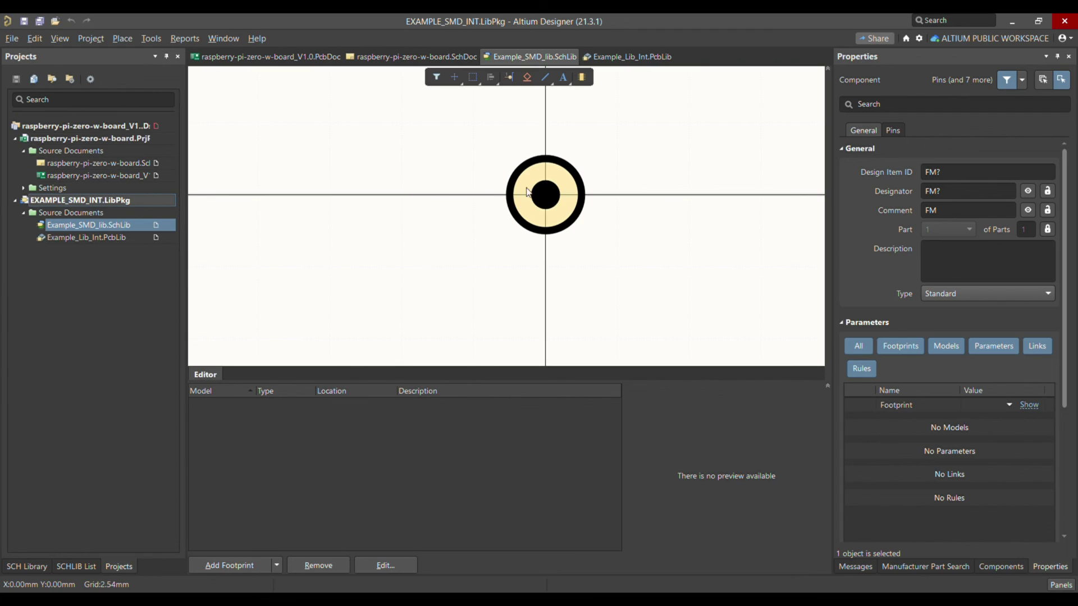
Step: Add the Fiducial Marker footprint from Example_Lib_Int.PcbLib to the FM? component and save the schematic library
{"action": "left_click", "coordinate": [230, 567]}
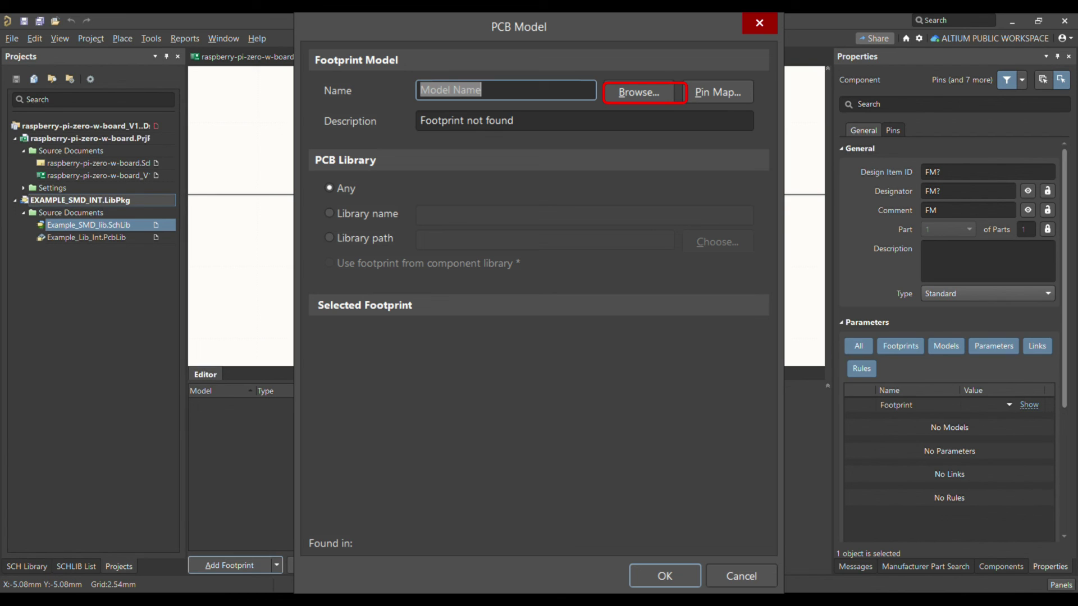
{"action": "key", "text": "alt+b"}
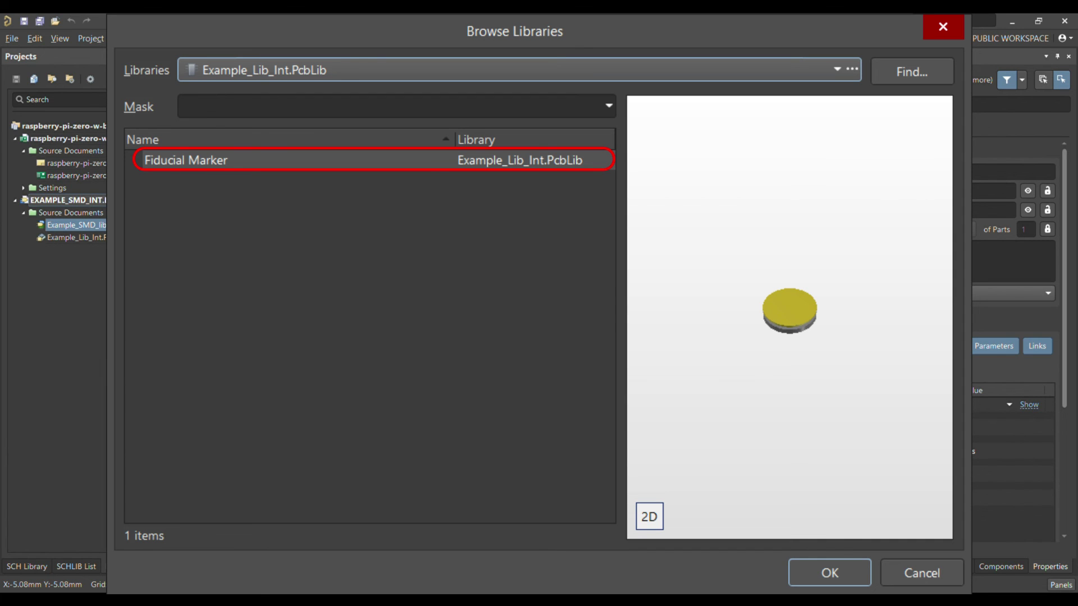
{"action": "key", "text": "Return"}
{"action": "left_click", "coordinate": [541, 514]}
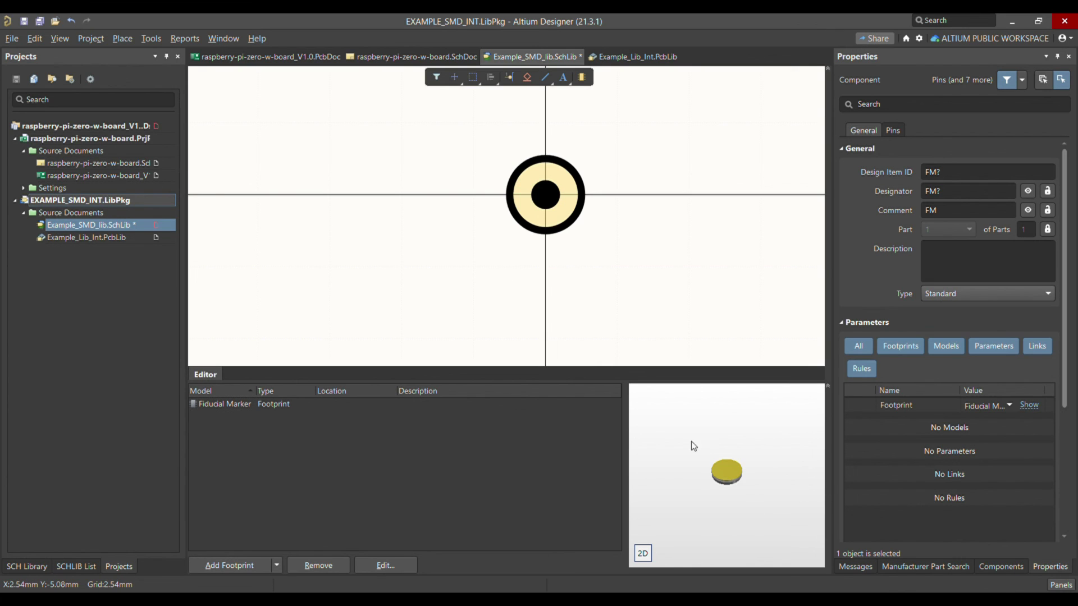
{"action": "key", "text": "ctrl+s"}
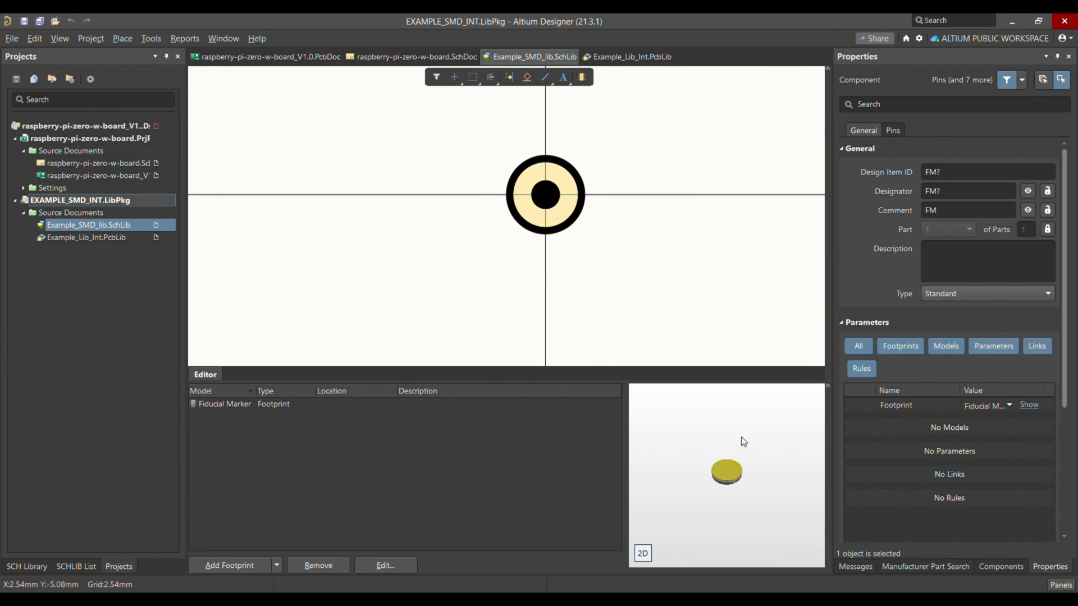
Step: Compile the EXAMPLE_SMD_INT integrated library and check the compile messages for errors
{"action": "left_click", "coordinate": [90, 38]}
{"action": "left_click", "coordinate": [103, 53]}
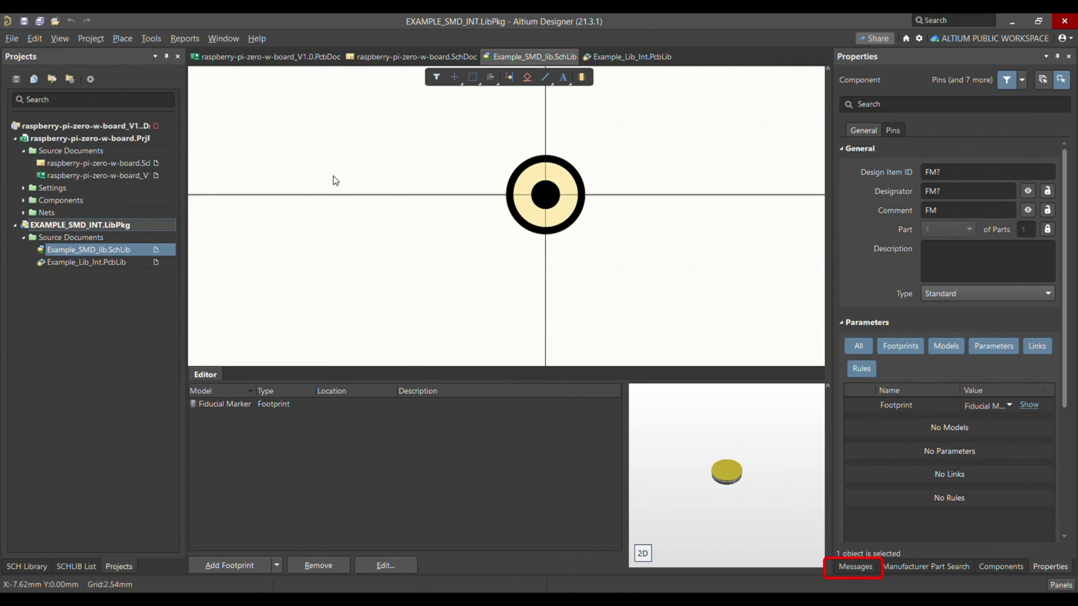
{"action": "left_click", "coordinate": [852, 568]}
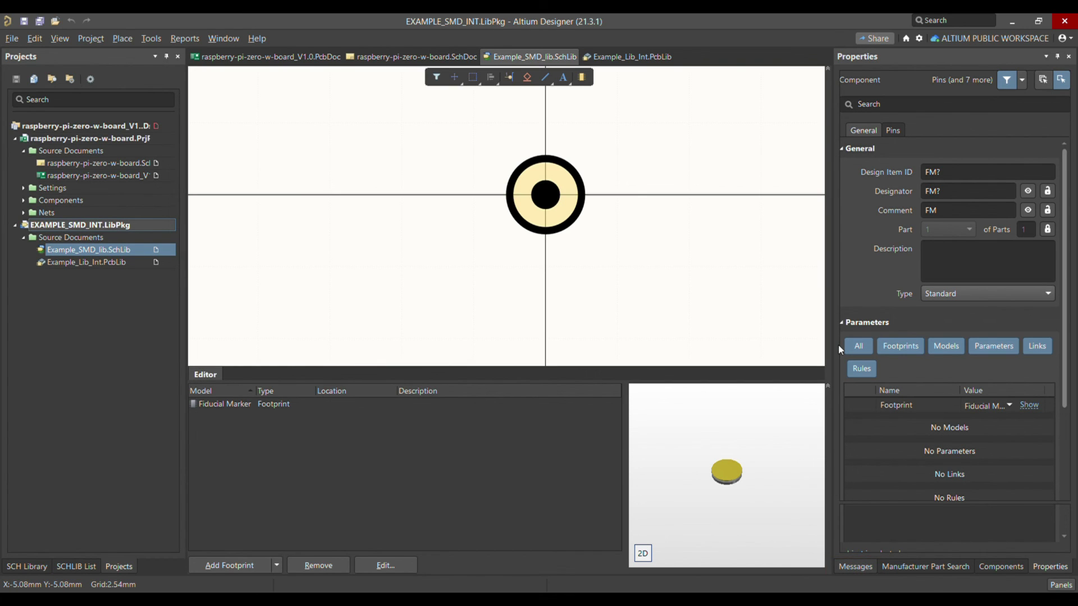
{"action": "left_click", "coordinate": [859, 567]}
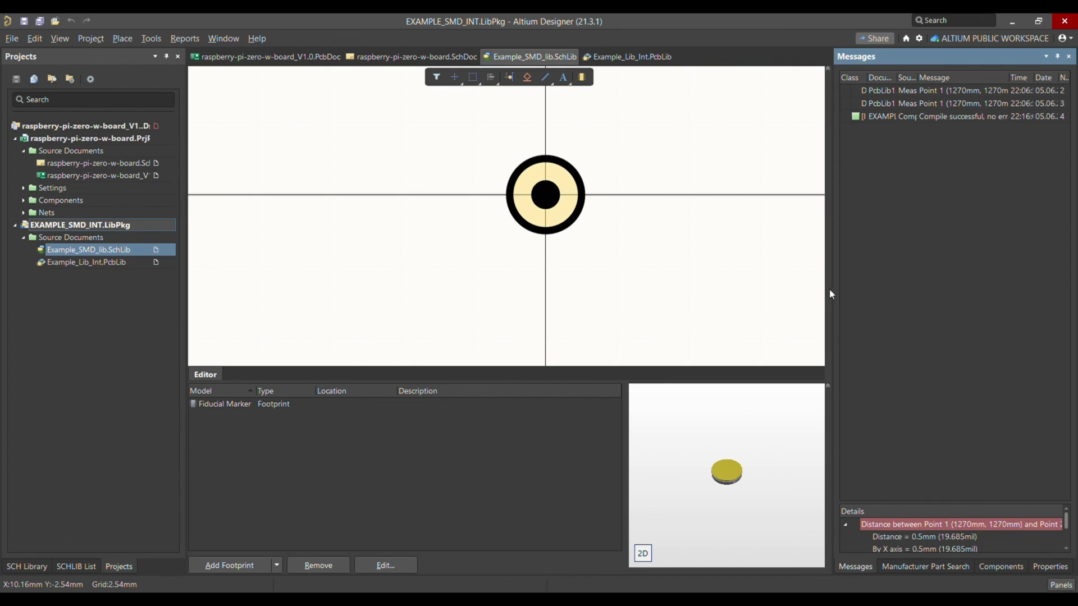
{"action": "left_click_drag", "start_coordinate": [843, 302], "coordinate": [724, 308]}
{"action": "left_click", "coordinate": [873, 117]}
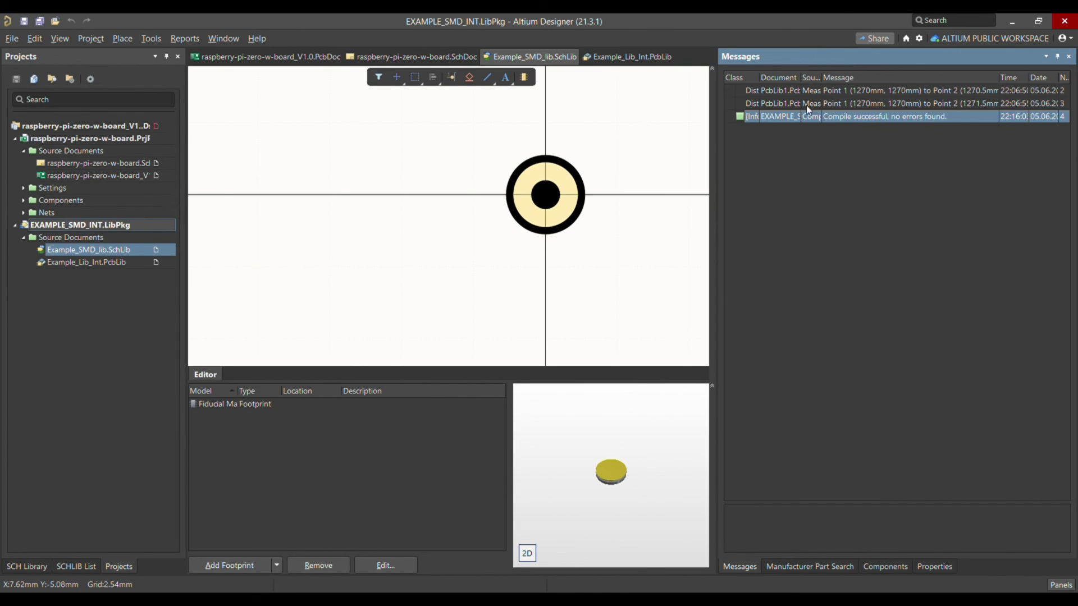